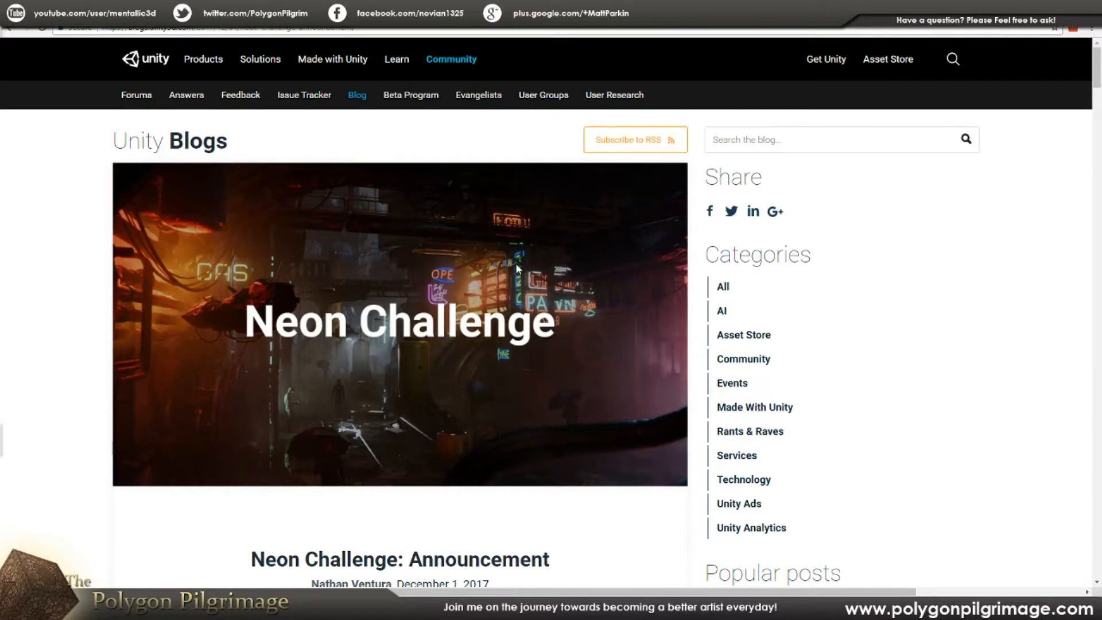
Step: Read the Neon Challenge announcement post on the Unity blog down to its embedded trailer video
scroll(98, 256, "down", 1)
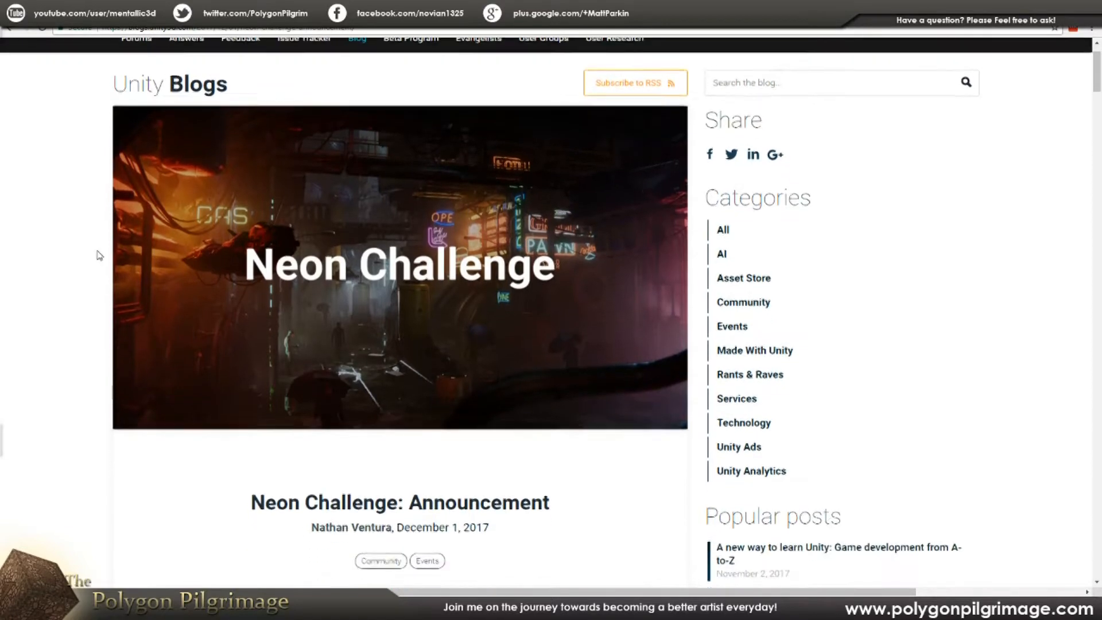
scroll(99, 255, "down", 4)
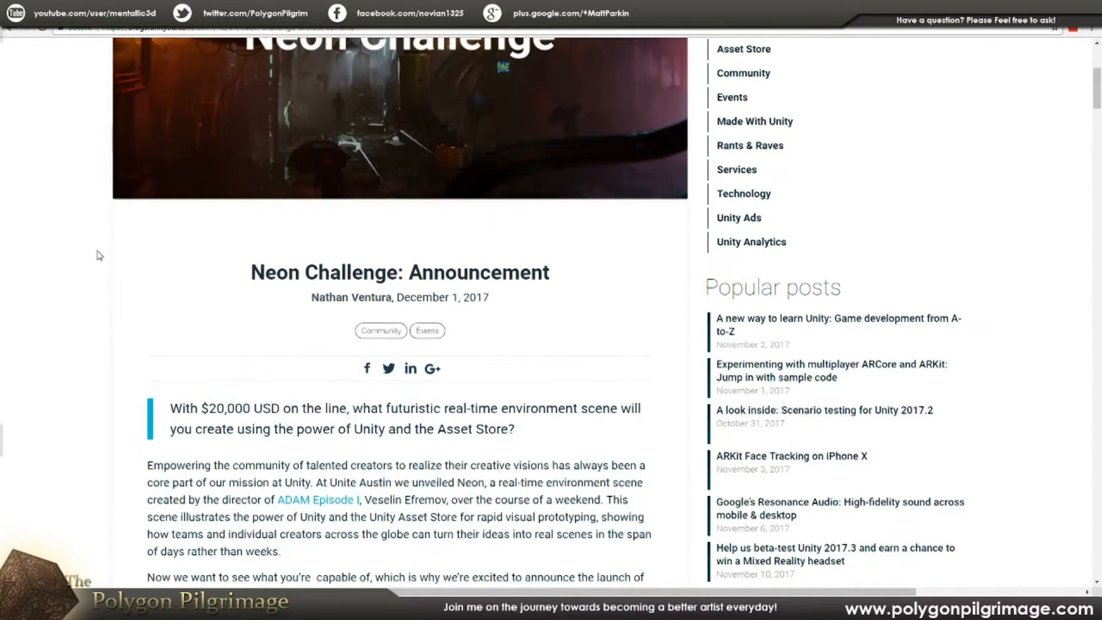
scroll(99, 255, "down", 3)
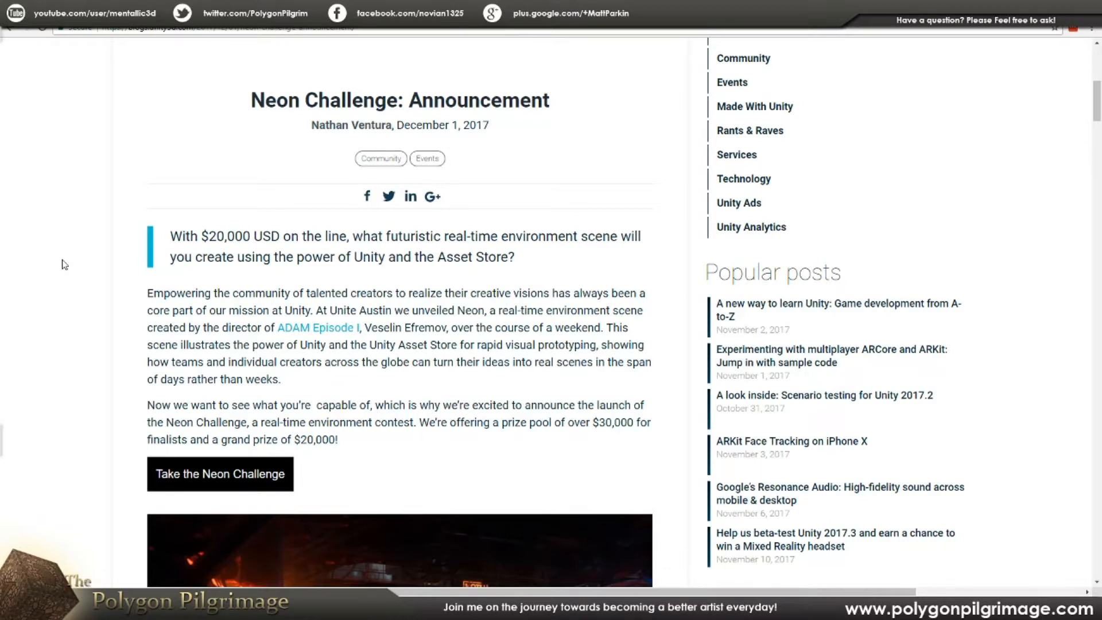
scroll(65, 265, "down", 4)
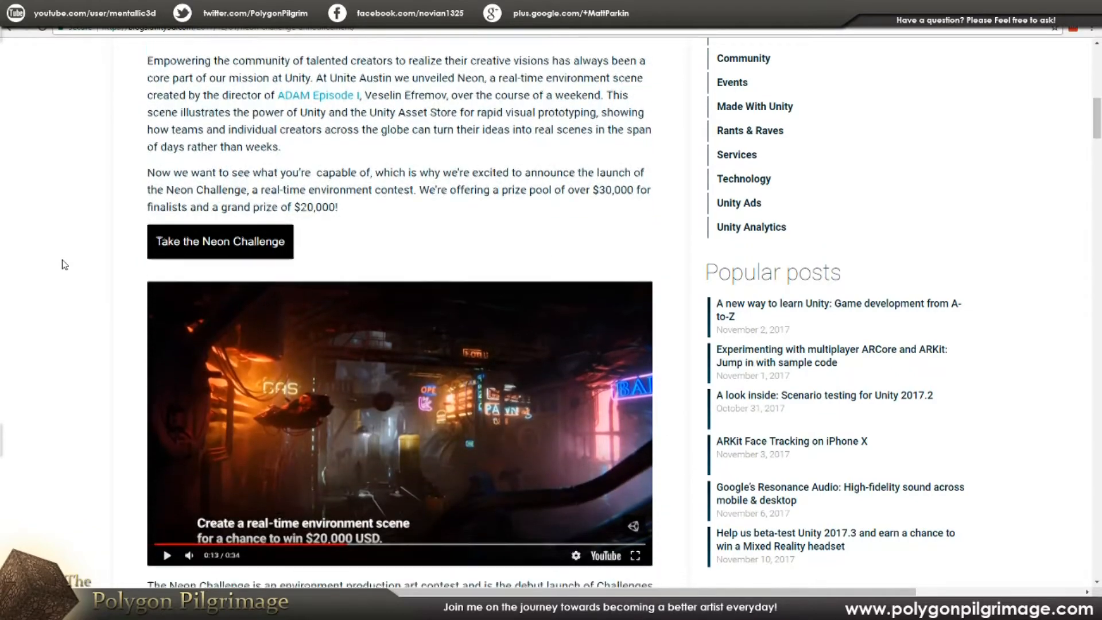
scroll(64, 265, "down", 2)
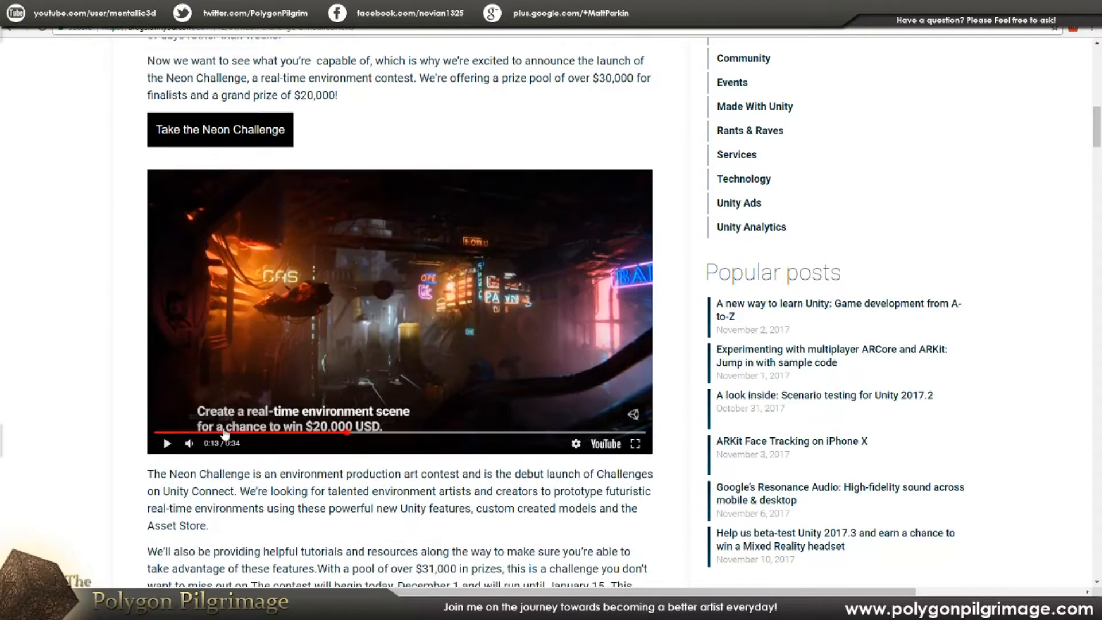
Step: Play the embedded Neon Challenge trailer from near its start and look over the contest details beneath it
left_click_drag(184, 433, 160, 439)
left_click(167, 443)
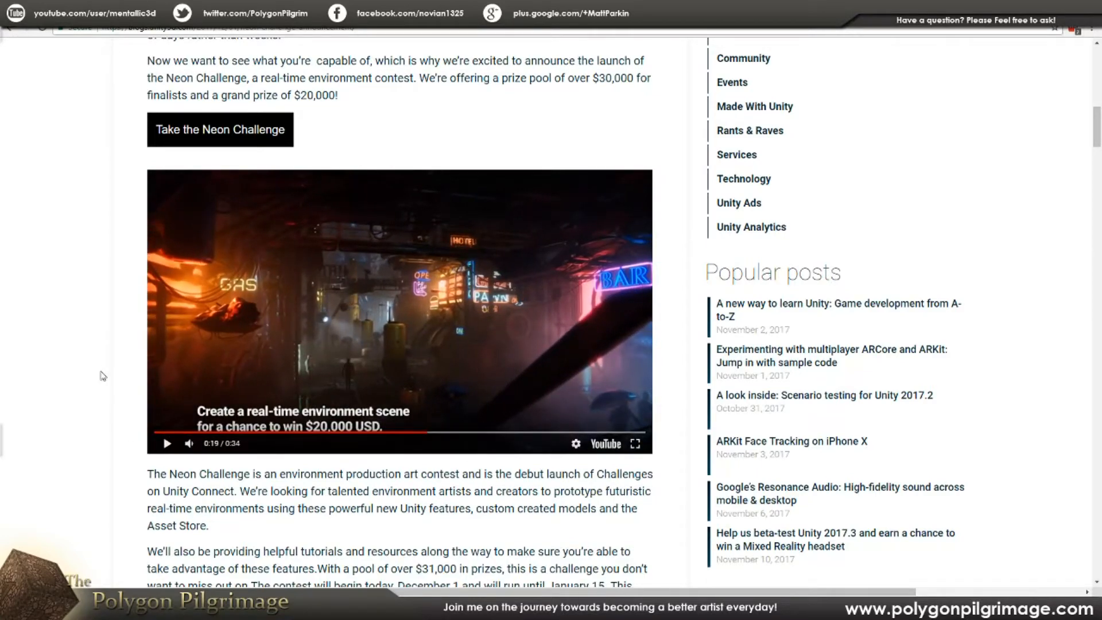
scroll(123, 394, "down", 2)
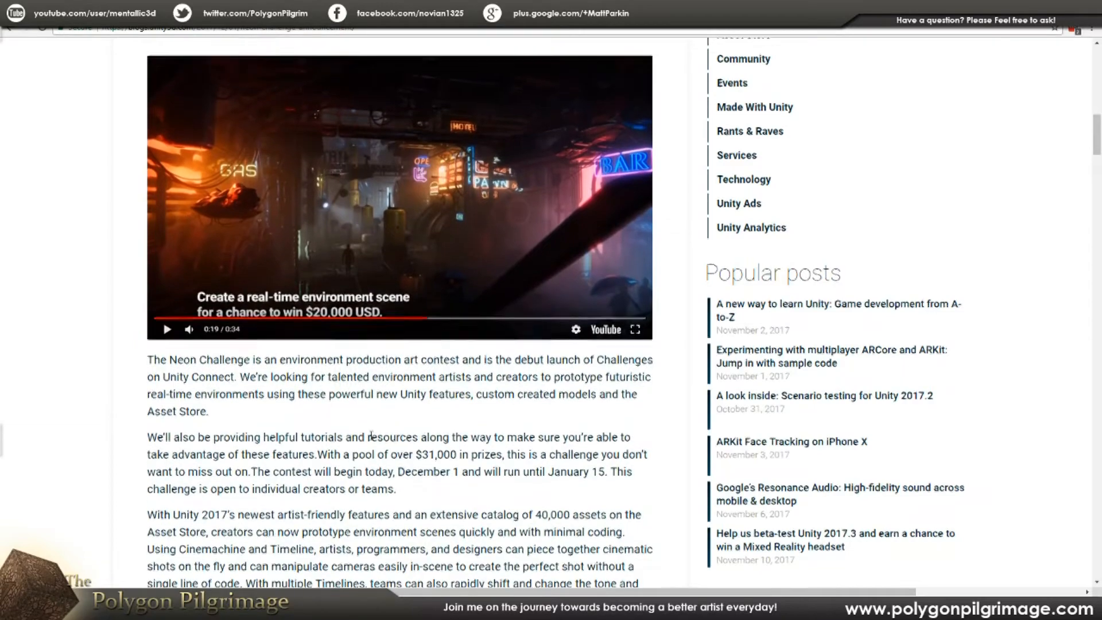
scroll(371, 436, "up", 5)
Step: Open Trello in a new browser tab and bring up the Neon Unity Challenge board
key("ctrl+t")
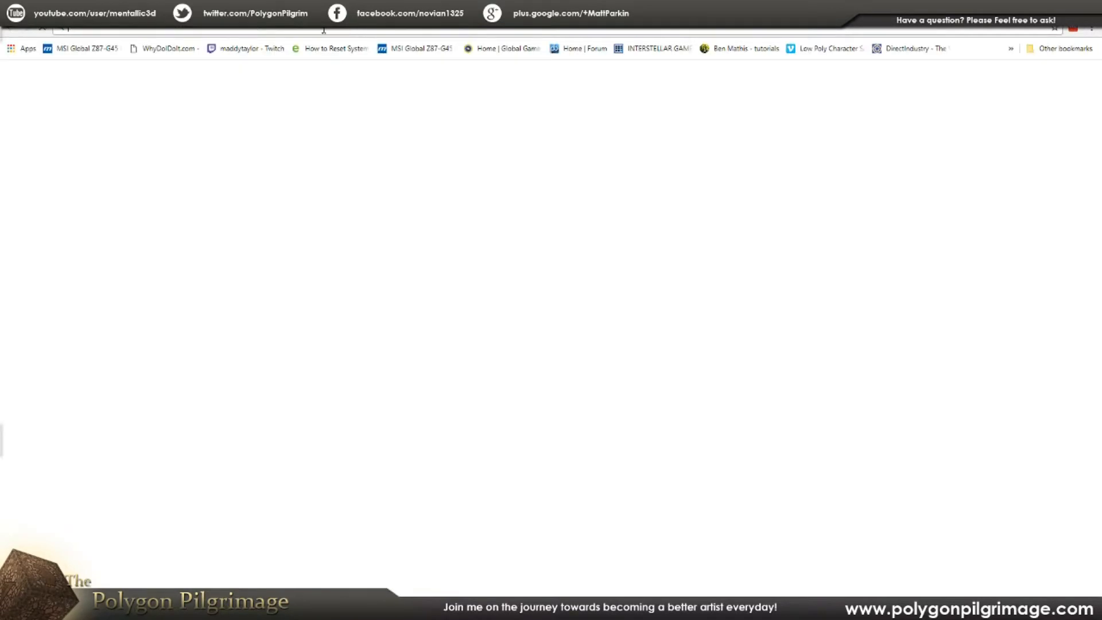
left_click(691, 316)
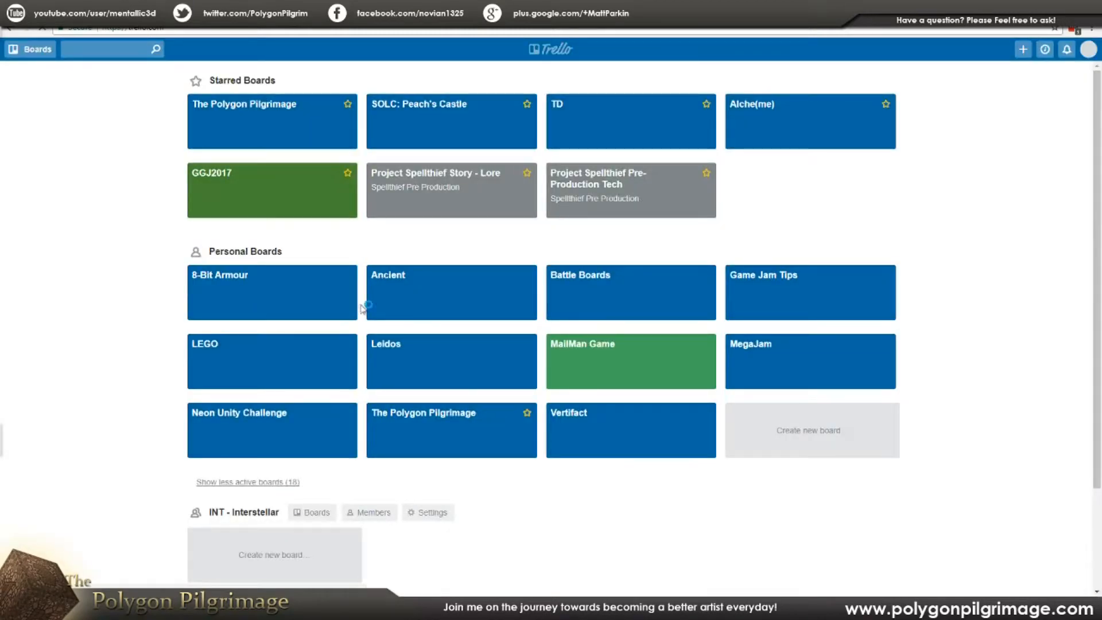
left_click(300, 431)
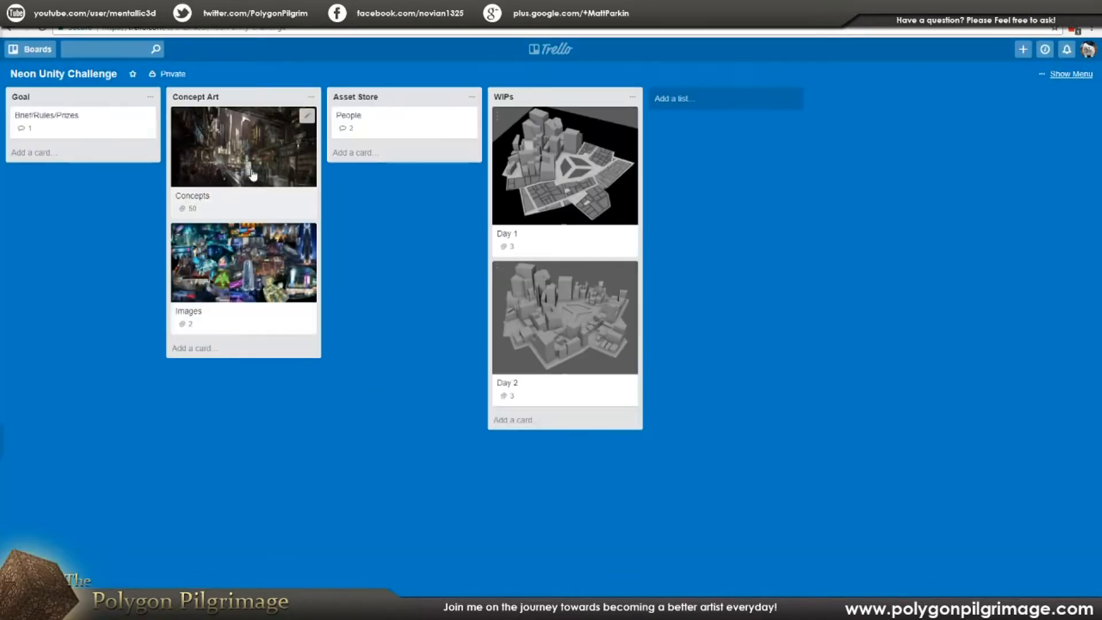
Step: Open the Concepts card in the Concept Art list and browse its full set of attachments
left_click(252, 175)
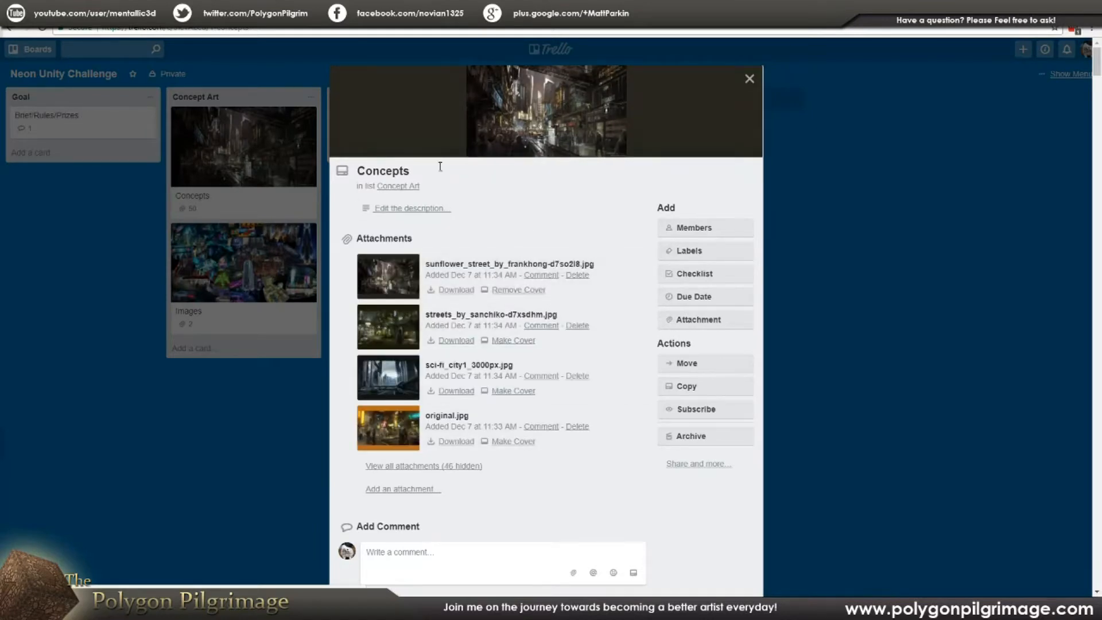
left_click(472, 465)
scroll(551, 293, "down", 3)
scroll(543, 307, "down", 7)
scroll(542, 301, "down", 7)
scroll(518, 306, "down", 6)
scroll(517, 302, "down", 6)
scroll(513, 310, "down", 12)
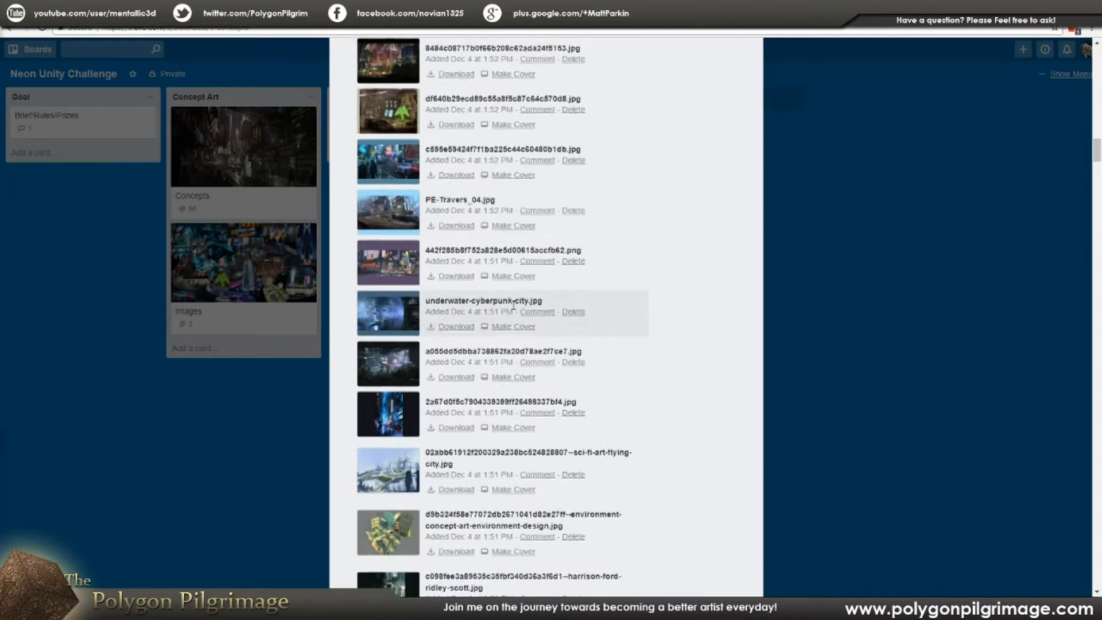
Step: Leave the Concepts card, look through the Images card and view NeonMoodBoard.png at full size
left_click(208, 403)
left_click(244, 262)
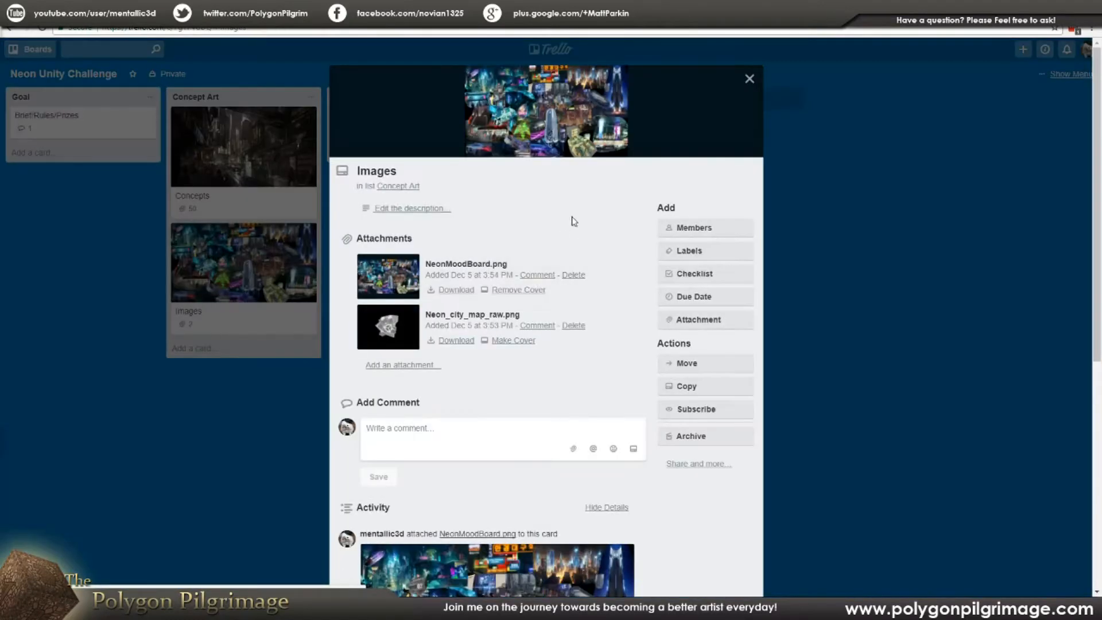
scroll(517, 342, "down", 3)
scroll(517, 342, "down", 5)
scroll(442, 502, "up", 5)
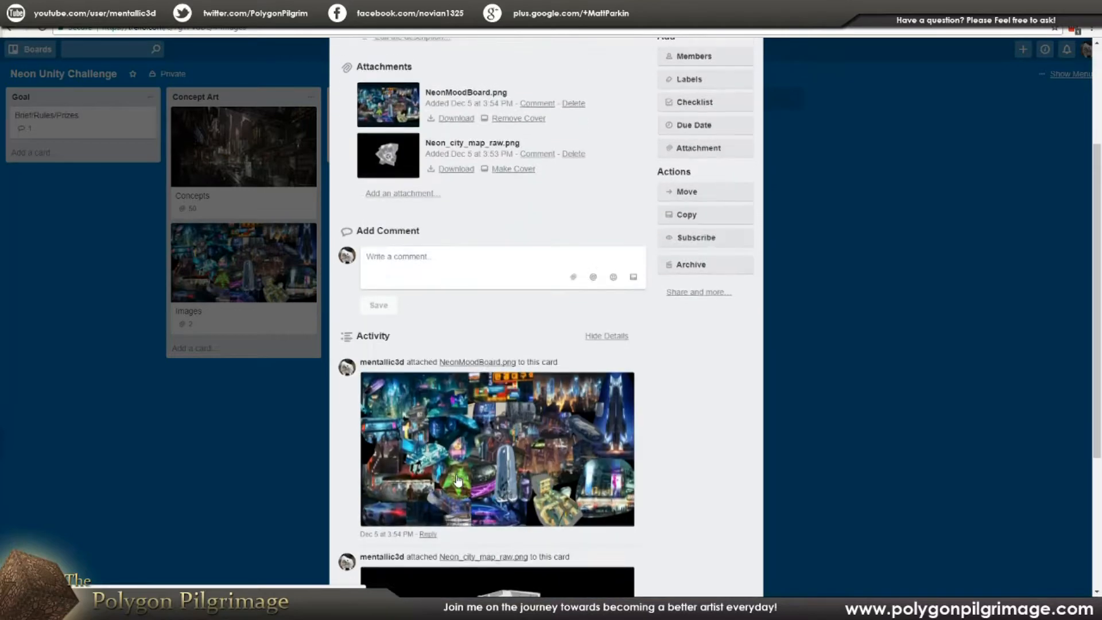
scroll(458, 480, "up", 1)
scroll(520, 489, "down", 1)
left_click(519, 489)
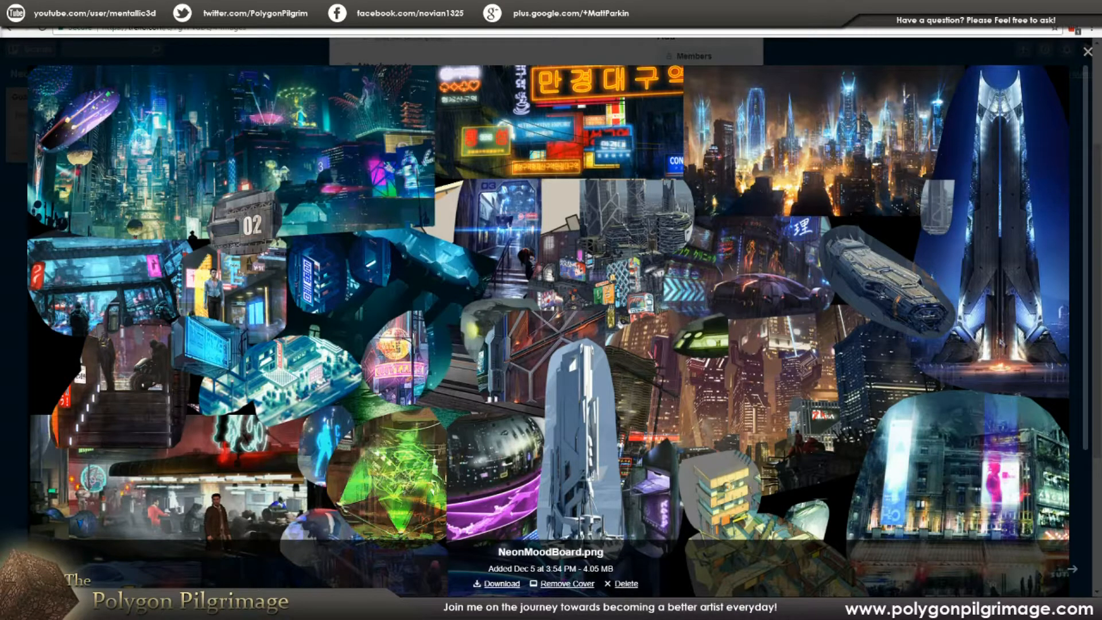
Step: Return to the blog page, switch to Maya and examine the whole city blockout beside the map reference plane
key("ctrl+Tab")
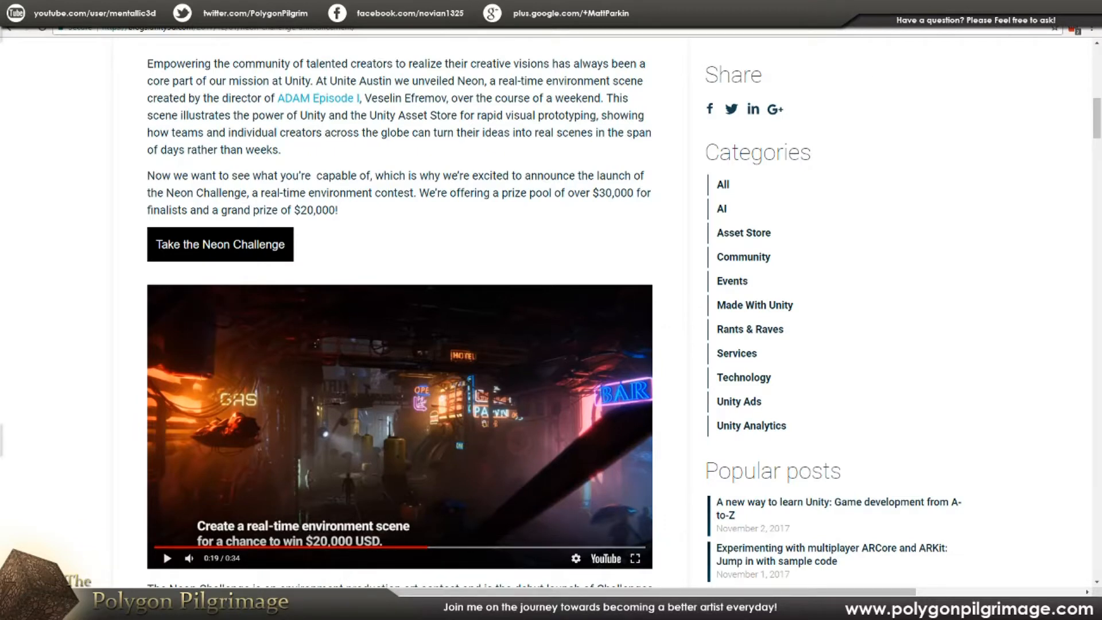
mouse_move(380, 607)
left_click(436, 564)
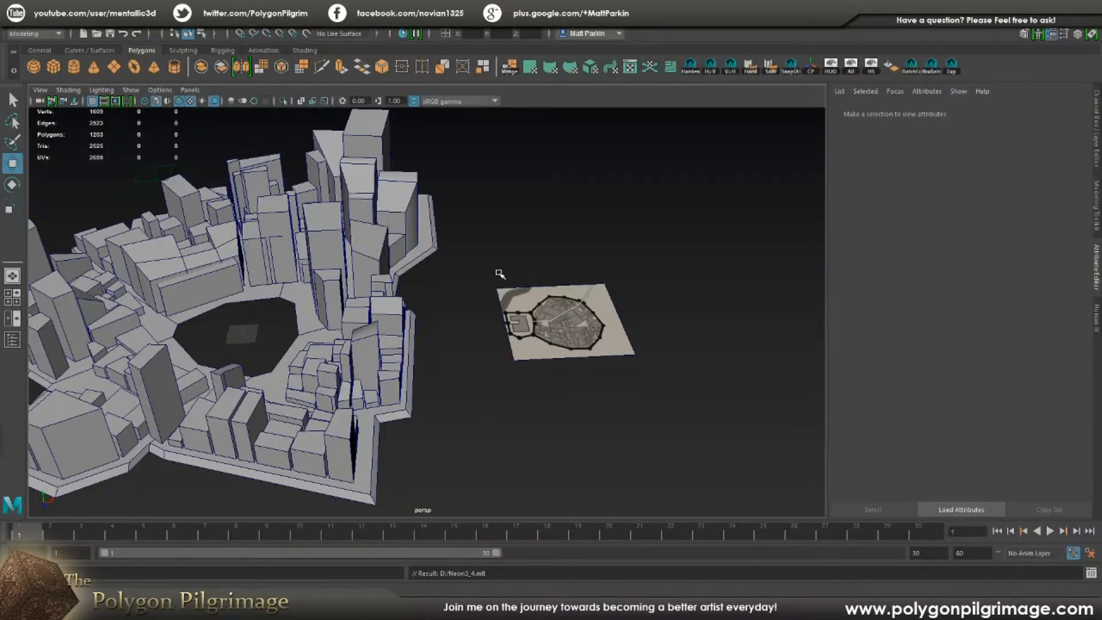
left_click_drag(499, 274, 504, 273, "alt")
middle_click_drag(504, 273, 608, 267, "alt")
right_click_drag(608, 267, 595, 278, "alt")
left_click_drag(543, 314, 491, 315, "alt")
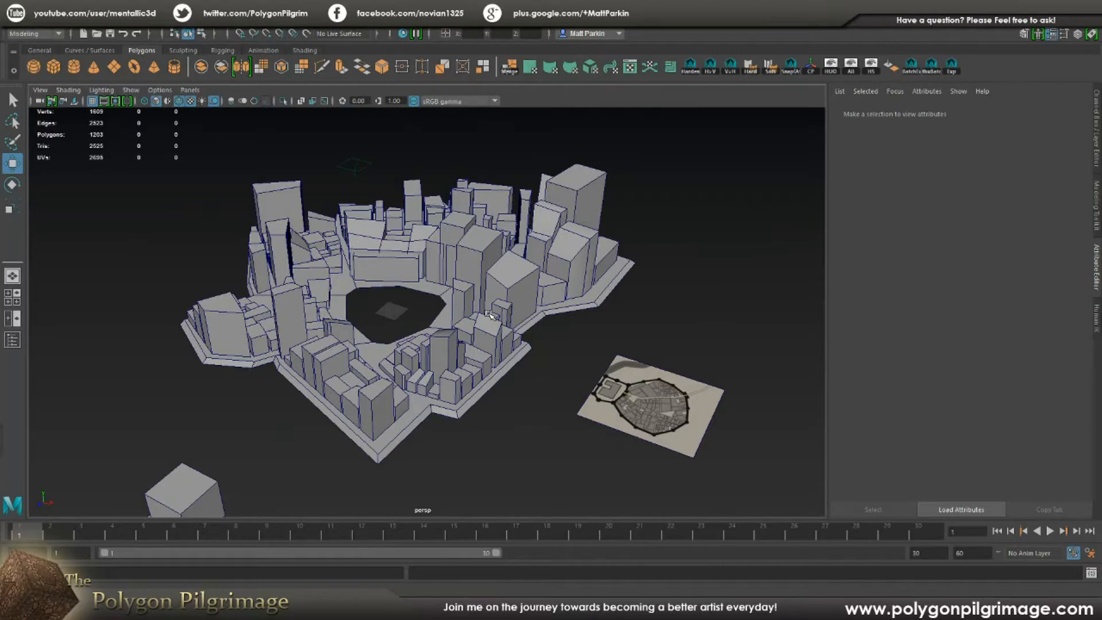
left_click_drag(355, 306, 328, 308, "alt")
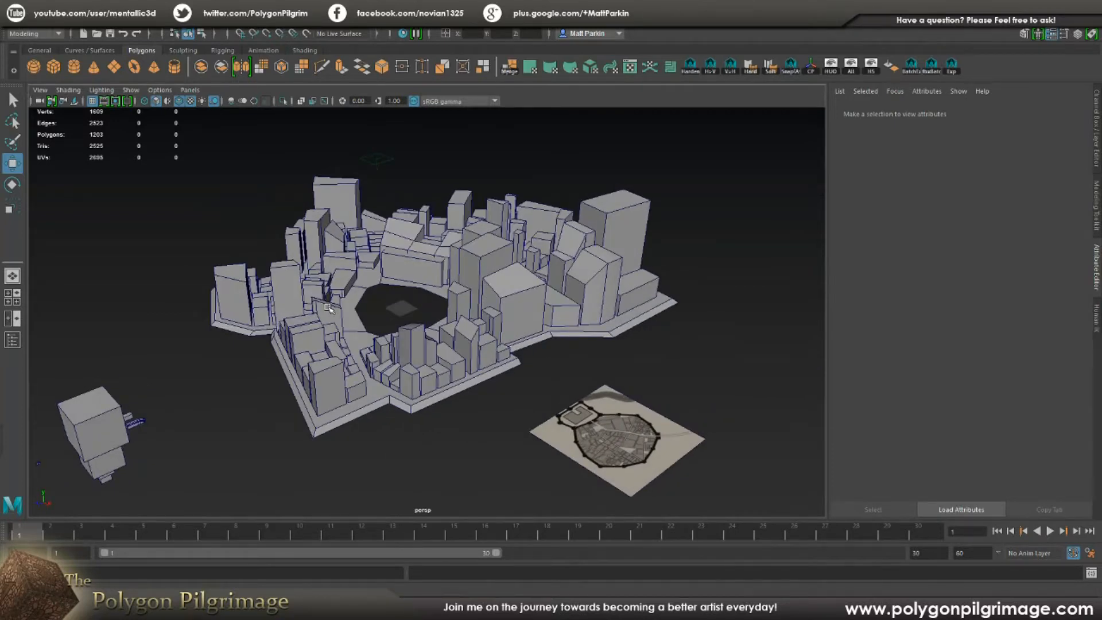
left_click_drag(492, 333, 523, 335, "alt")
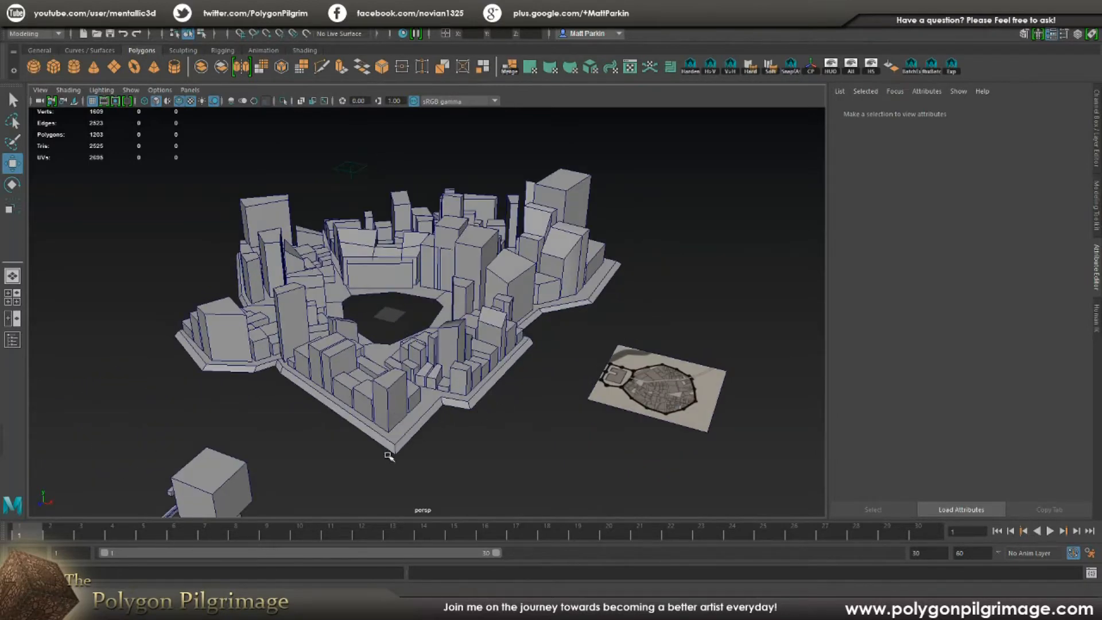
left_click_drag(532, 397, 372, 446, "alt")
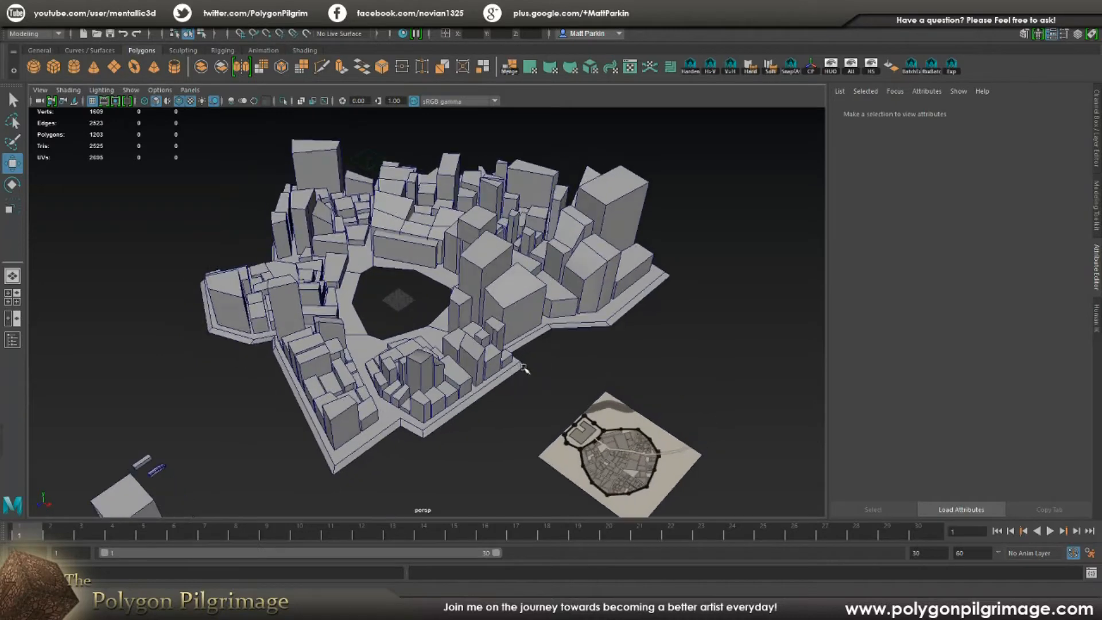
left_click_drag(288, 384, 432, 346, "alt")
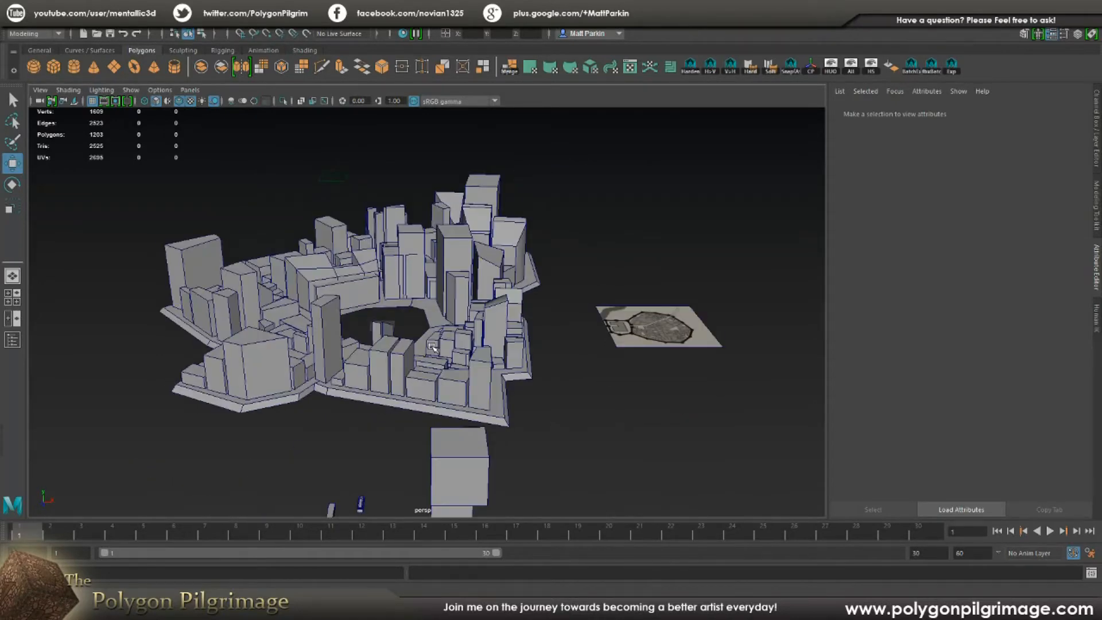
left_click_drag(479, 324, 377, 314, "alt")
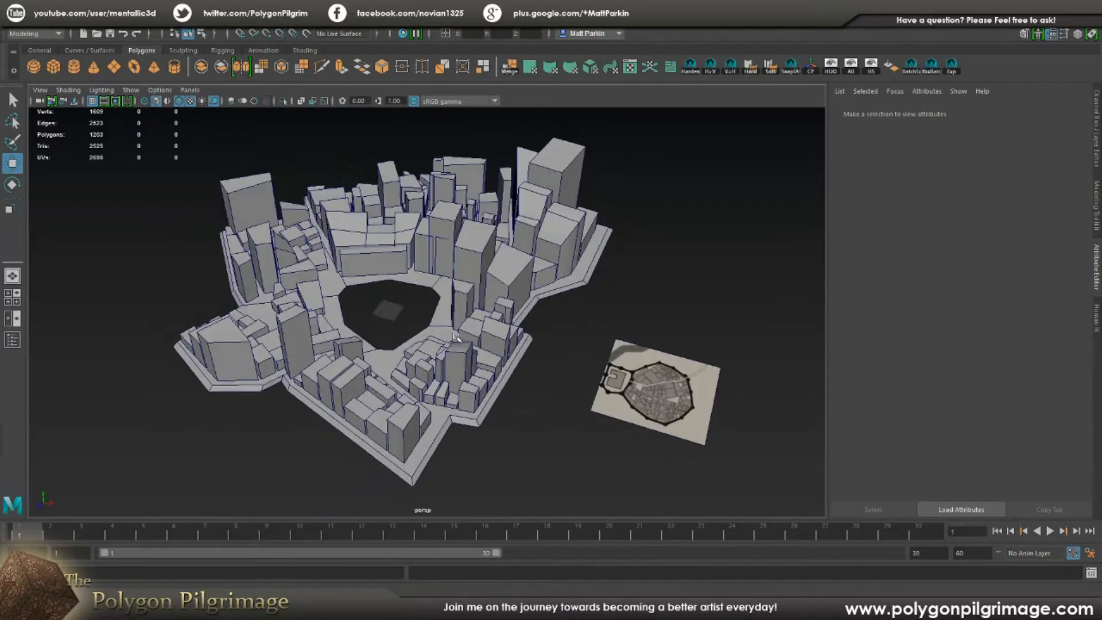
Step: Examine the building blocks and street layout of the city blockout up close and from above
scroll(380, 315, "up", 3)
middle_click_drag(379, 315, 518, 329, "alt")
left_click_drag(518, 329, 528, 347, "alt")
middle_click_drag(528, 347, 477, 384, "alt")
scroll(476, 384, "down", 1)
left_click_drag(477, 384, 518, 365, "alt")
middle_click_drag(540, 416, 569, 334, "alt")
left_click_drag(569, 334, 496, 380, "alt")
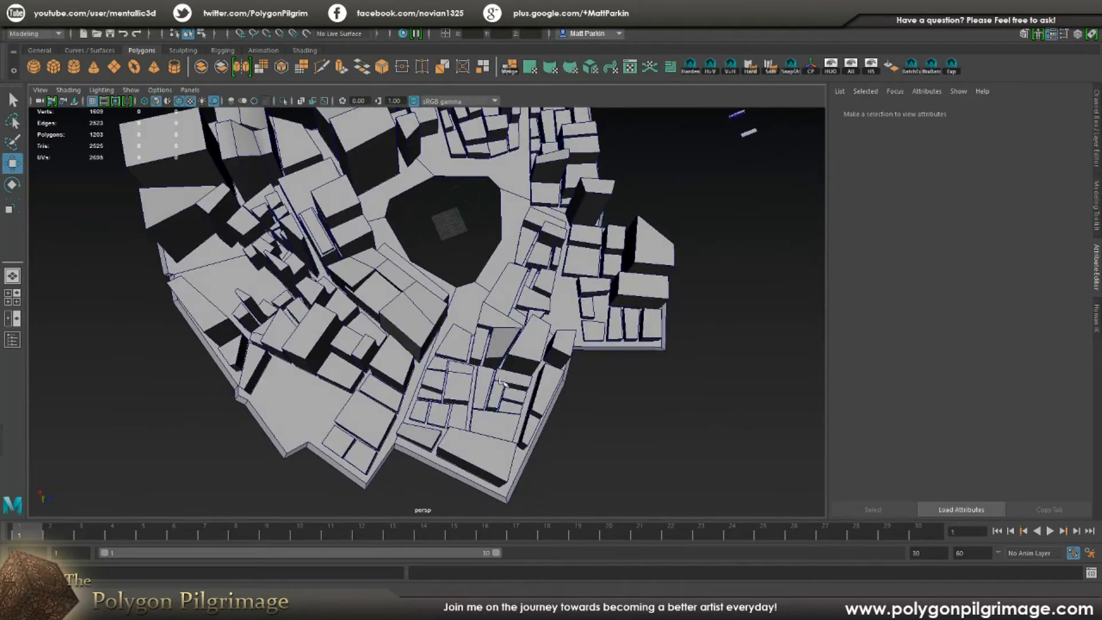
left_click_drag(452, 315, 372, 339, "alt")
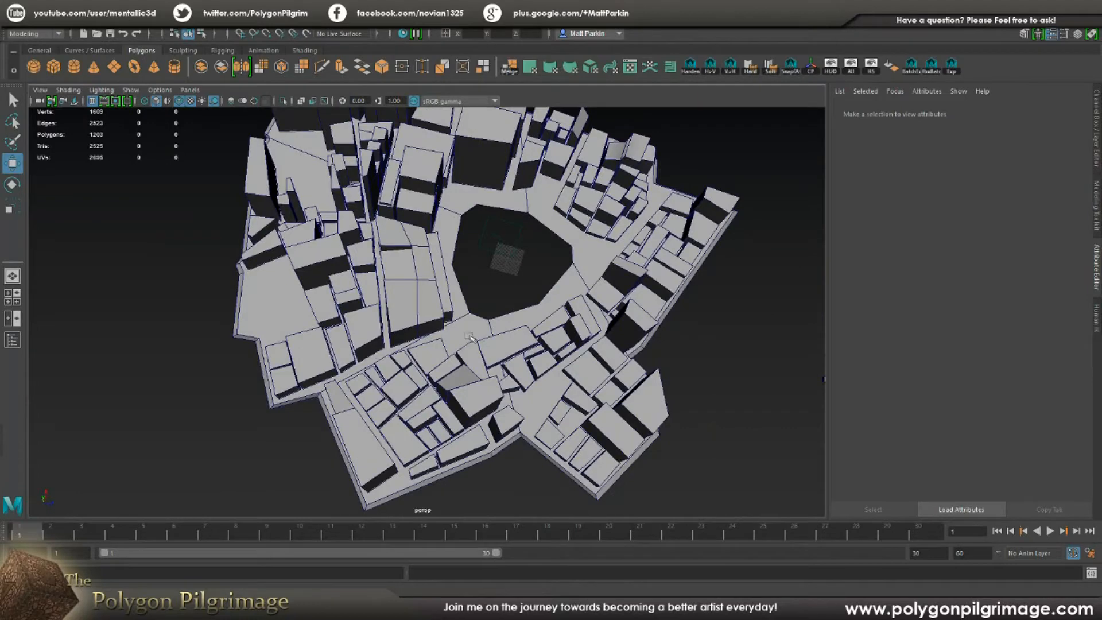
left_click_drag(473, 307, 402, 298, "alt")
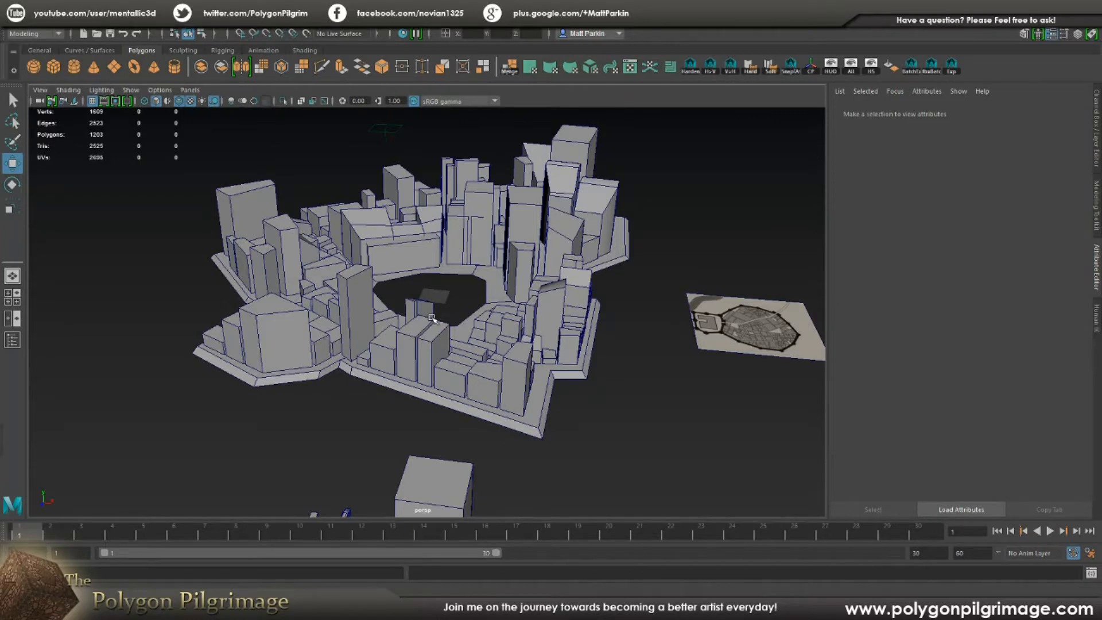
Step: Inspect the open central area of the city blockout and compare the overall layout with the reference map
left_click_drag(432, 317, 460, 275, "alt")
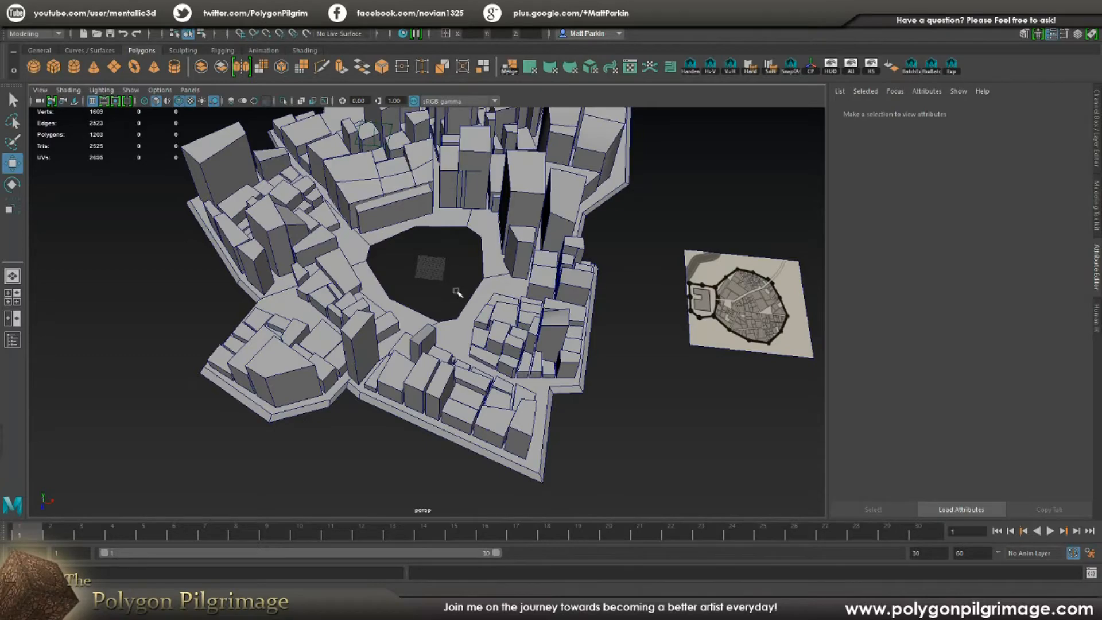
left_click_drag(450, 287, 258, 287, "alt")
right_click_drag(258, 286, 319, 311, "alt")
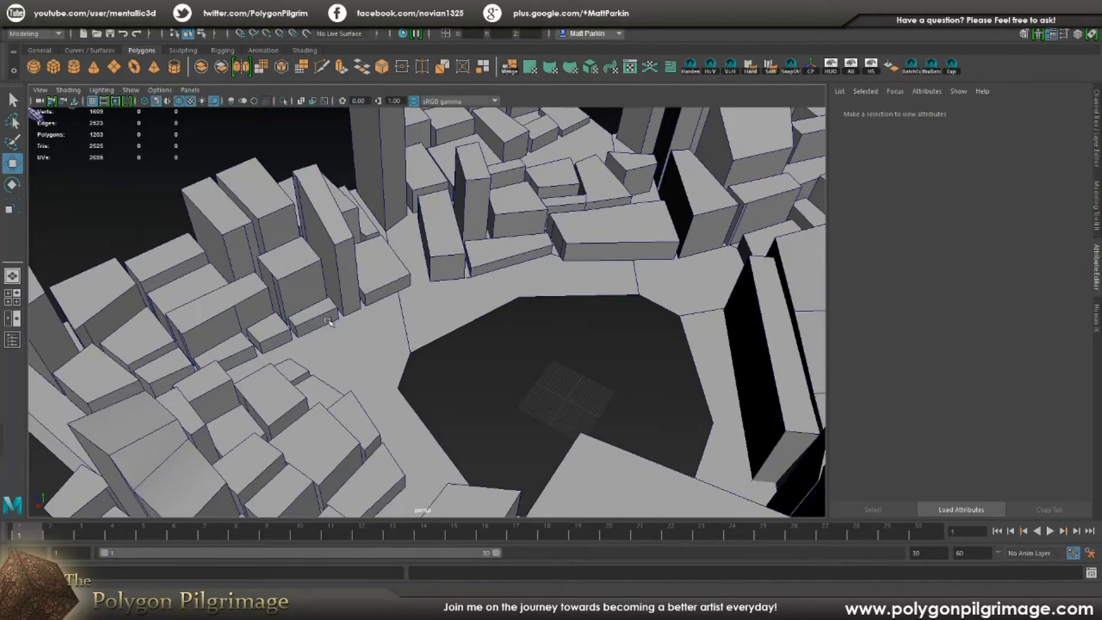
middle_click_drag(319, 311, 531, 336, "alt")
left_click_drag(531, 336, 681, 319, "alt")
right_click_drag(681, 319, 602, 343, "alt")
left_click_drag(617, 342, 615, 333, "alt")
middle_click_drag(558, 293, 656, 328, "alt")
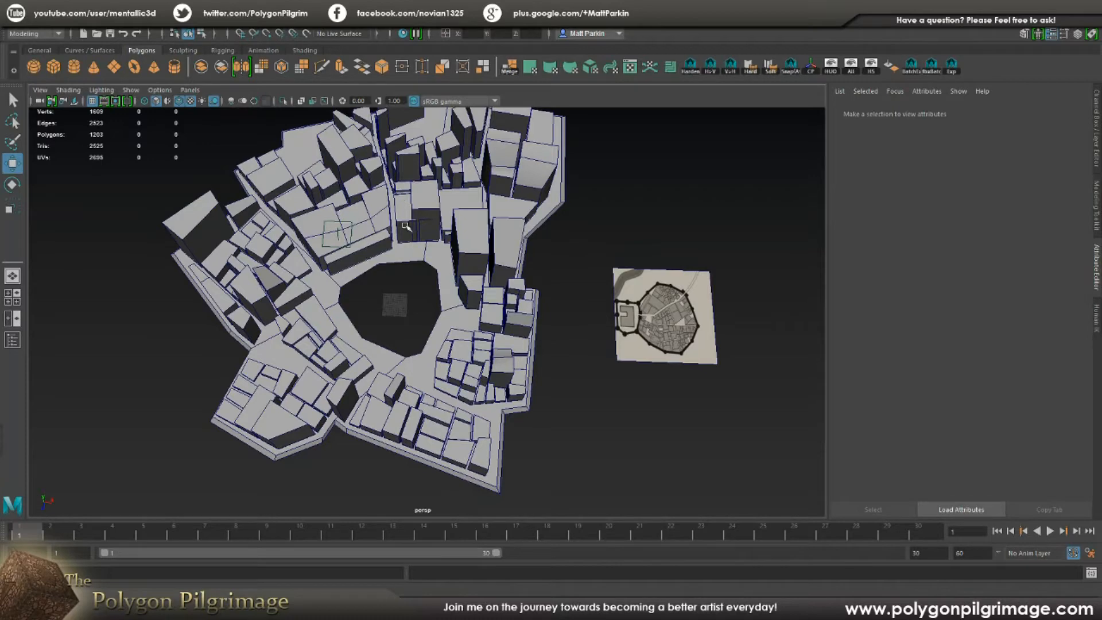
left_click_drag(424, 310, 399, 555, "alt")
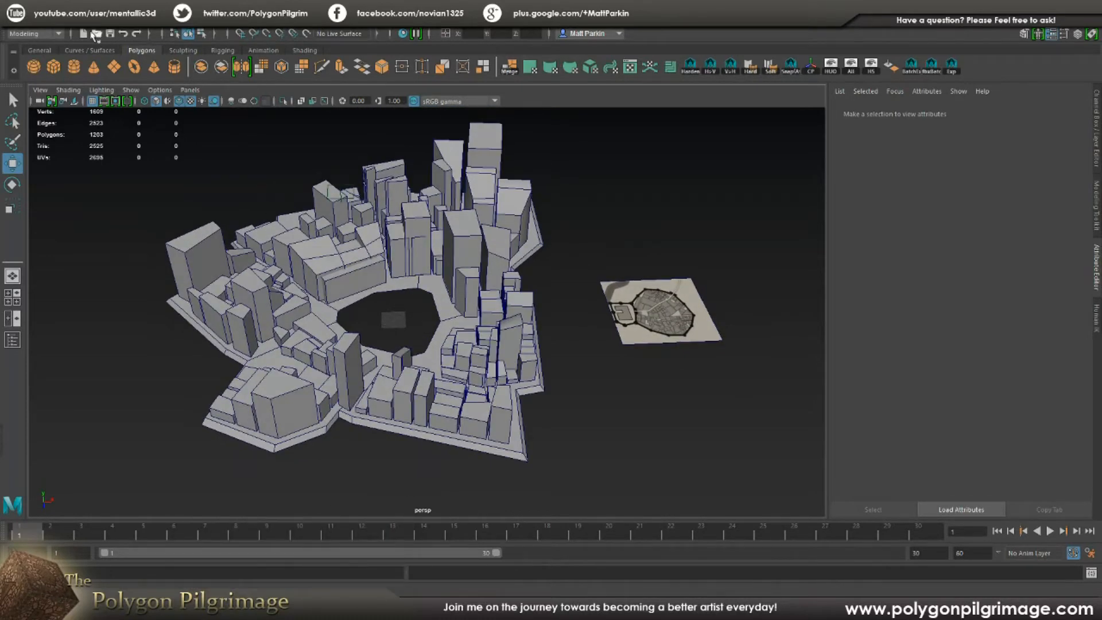
Step: Switch back to the web browser and show the medieval fantasy city generator page
mouse_move(297, 608)
left_click(230, 548)
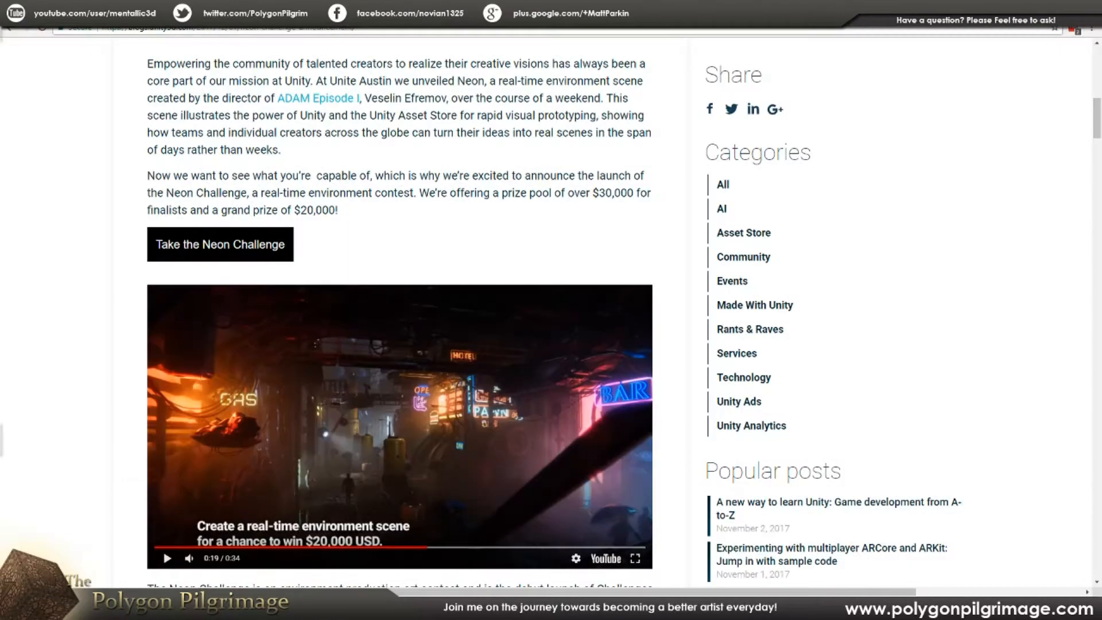
left_click(241, 9)
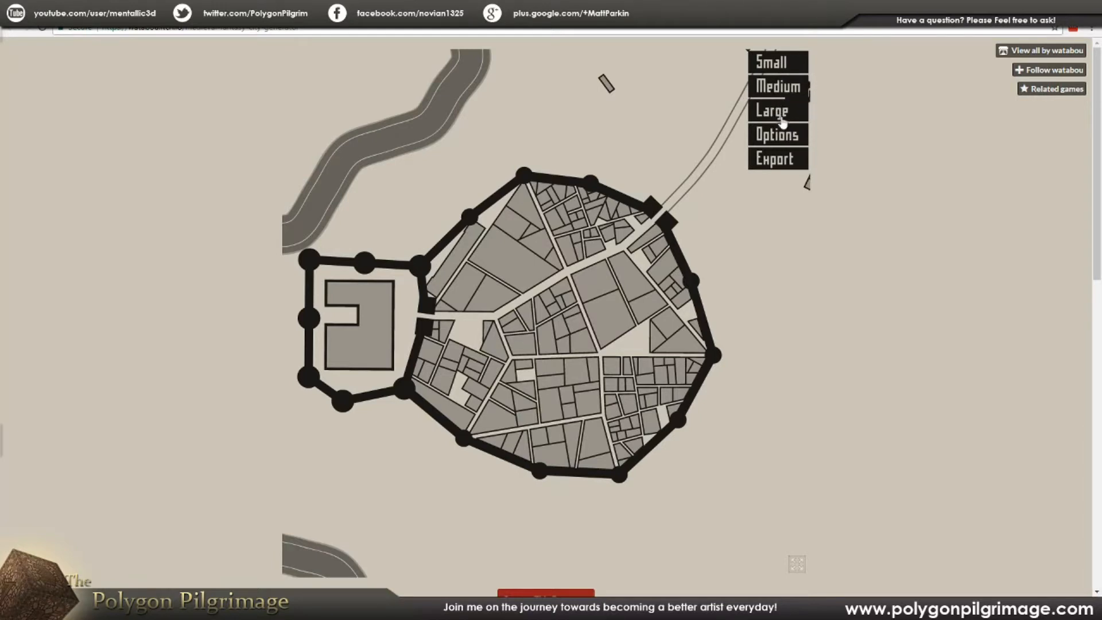
Step: Toggle the Random setting in the city generator's layout options
left_click(784, 136)
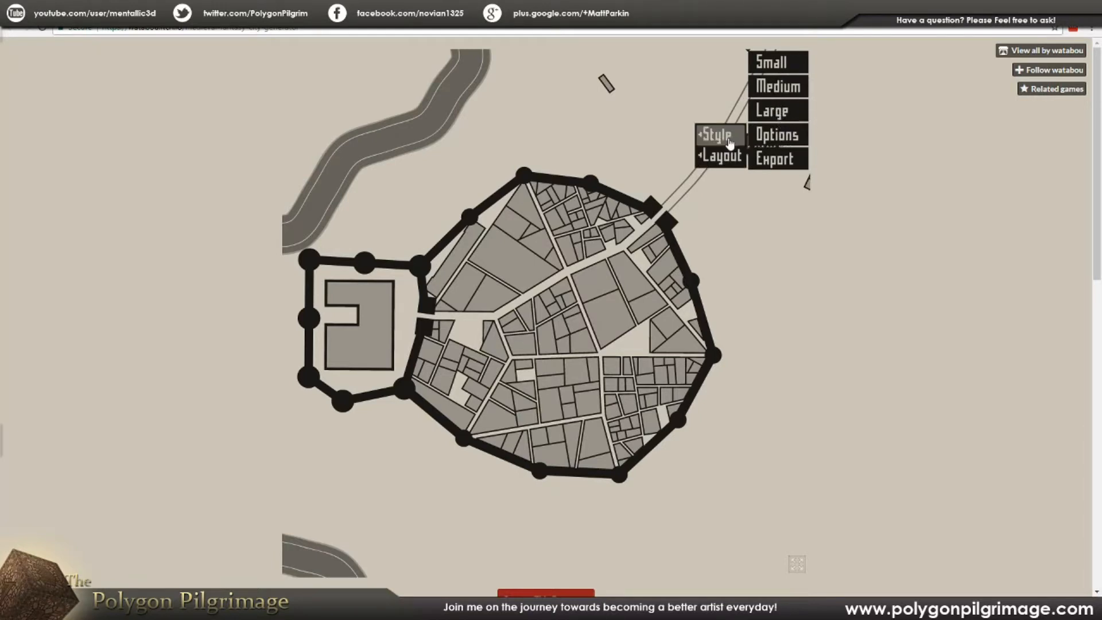
left_click(723, 157)
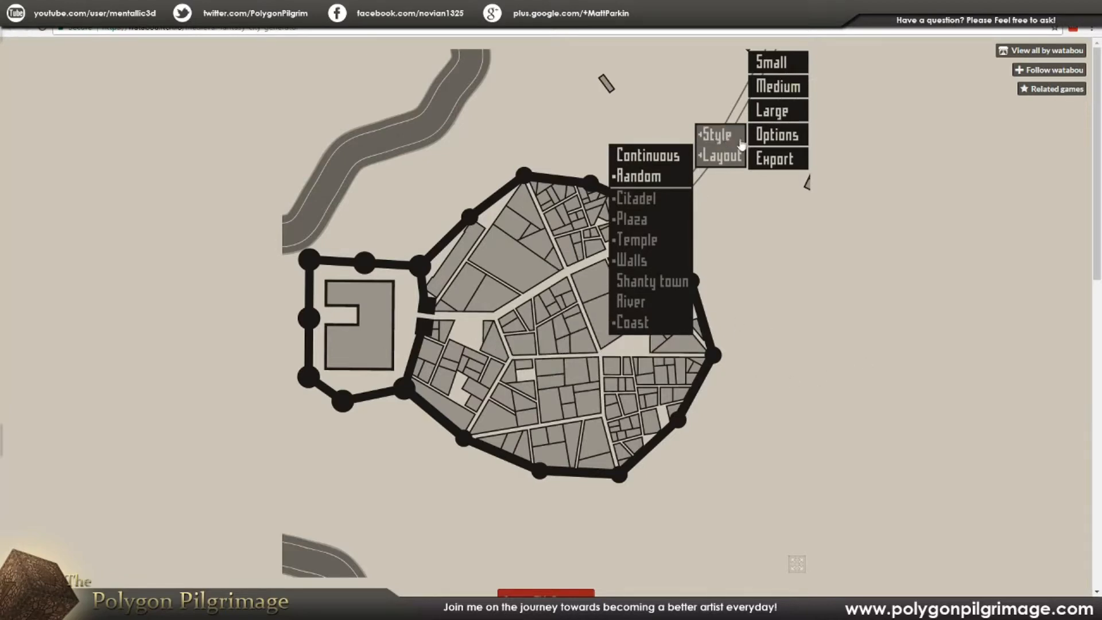
left_click(658, 178)
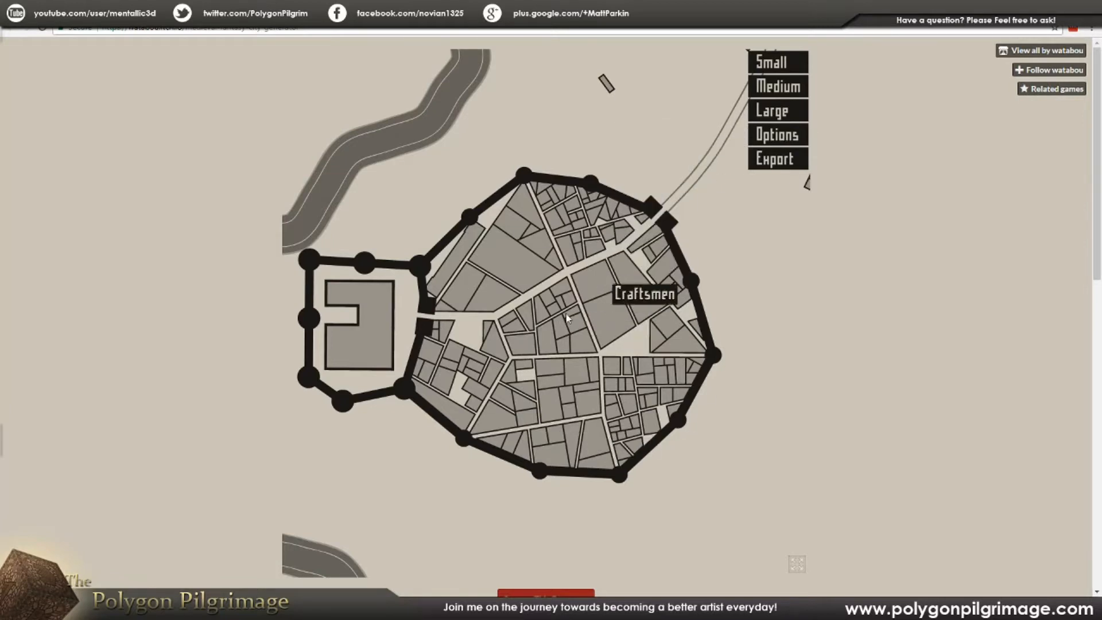
Step: Generate a series of small cities in the map generator to compare their layouts
left_click(784, 70)
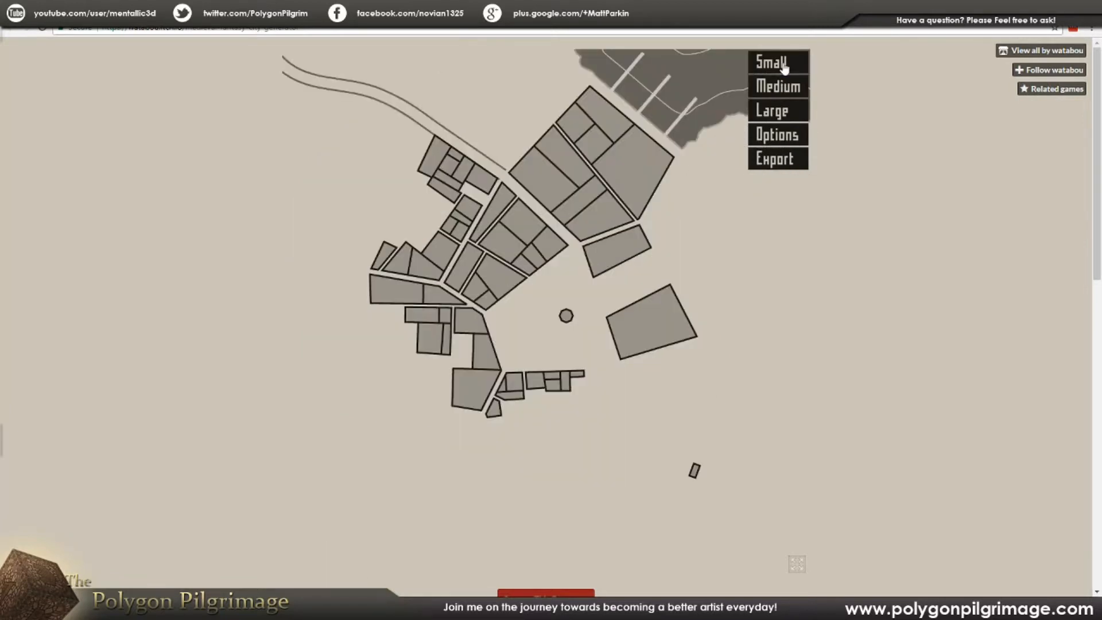
left_click(784, 70)
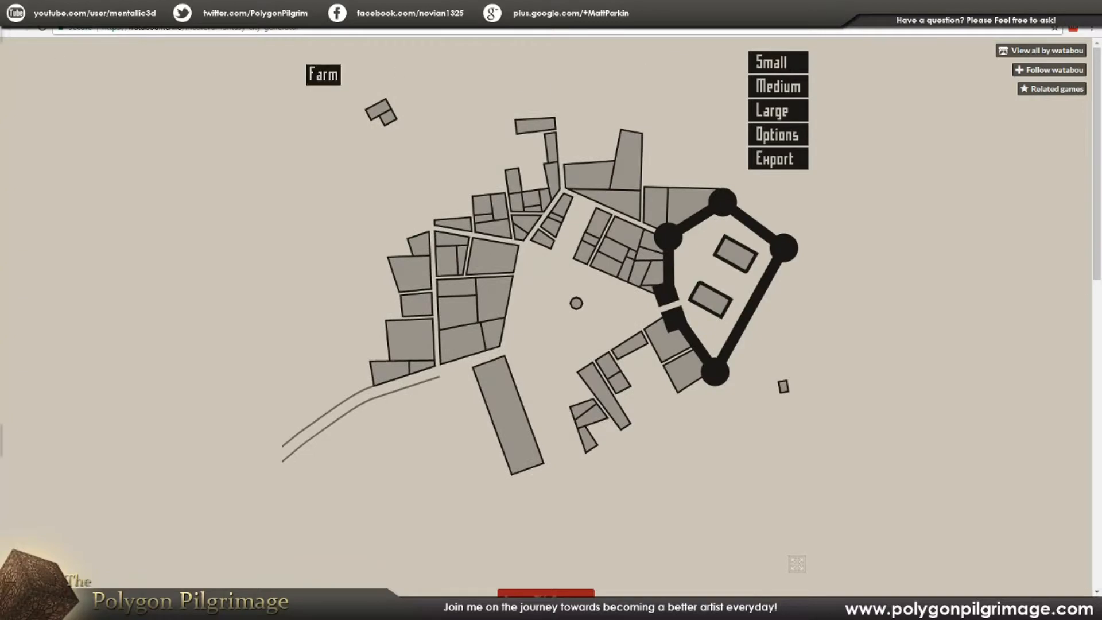
left_click(784, 67)
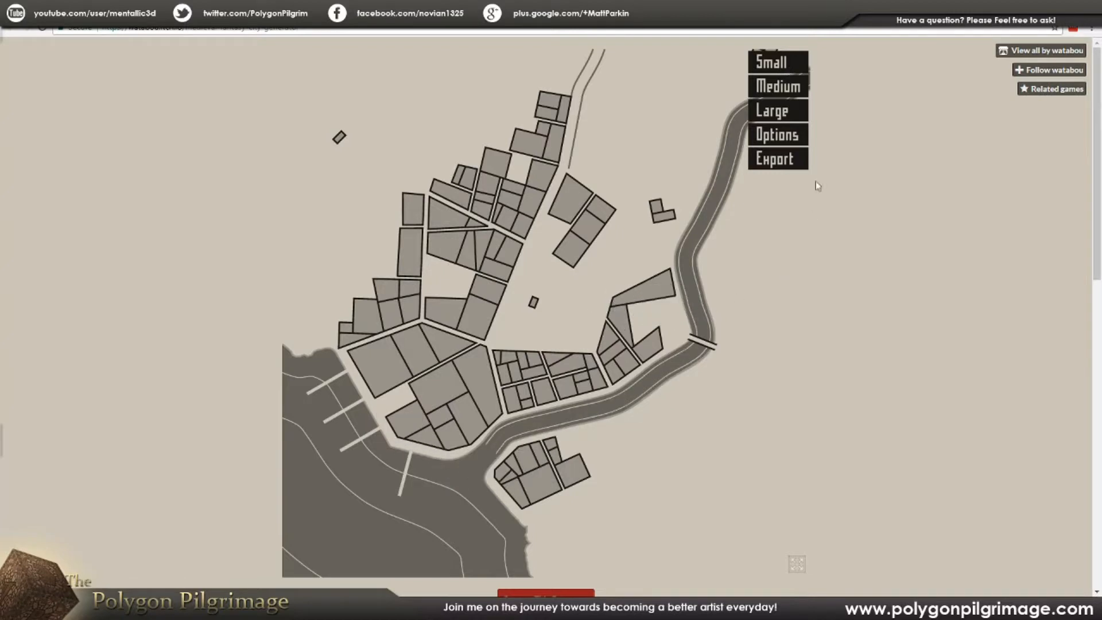
left_click(788, 67)
left_click(788, 68)
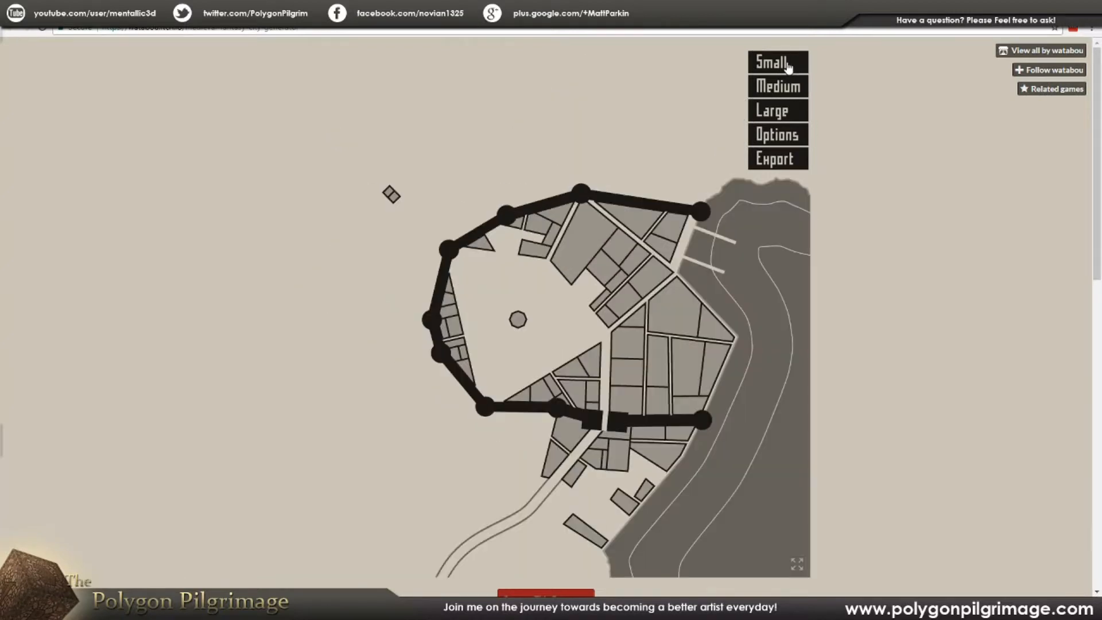
left_click(788, 68)
left_click(788, 67)
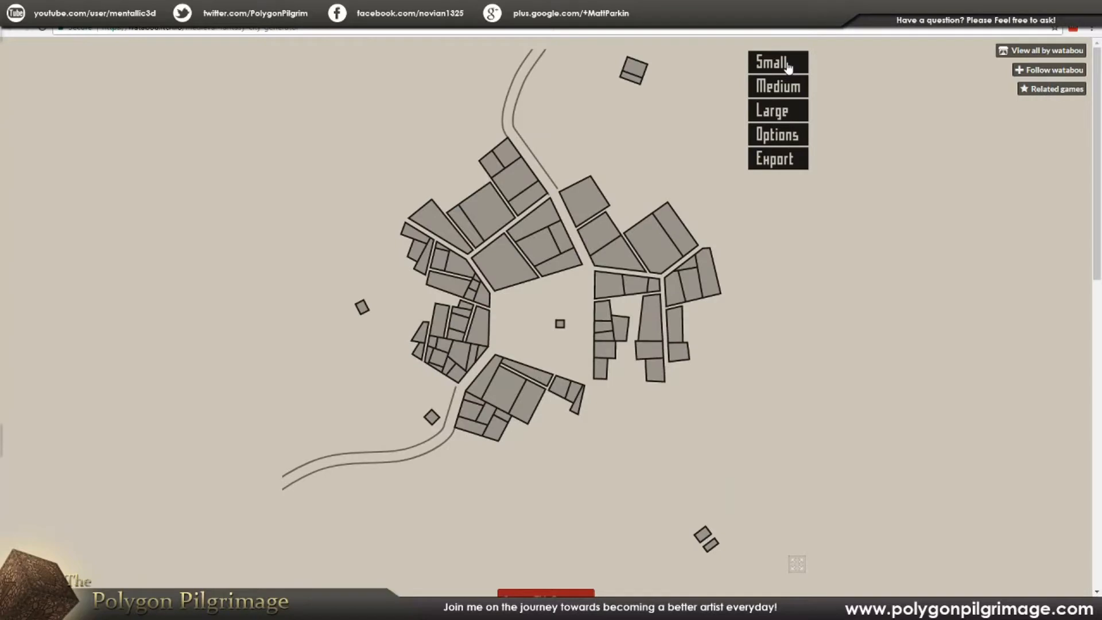
Step: Generate a medium city and several more small ones, and export the last map
left_click(764, 85)
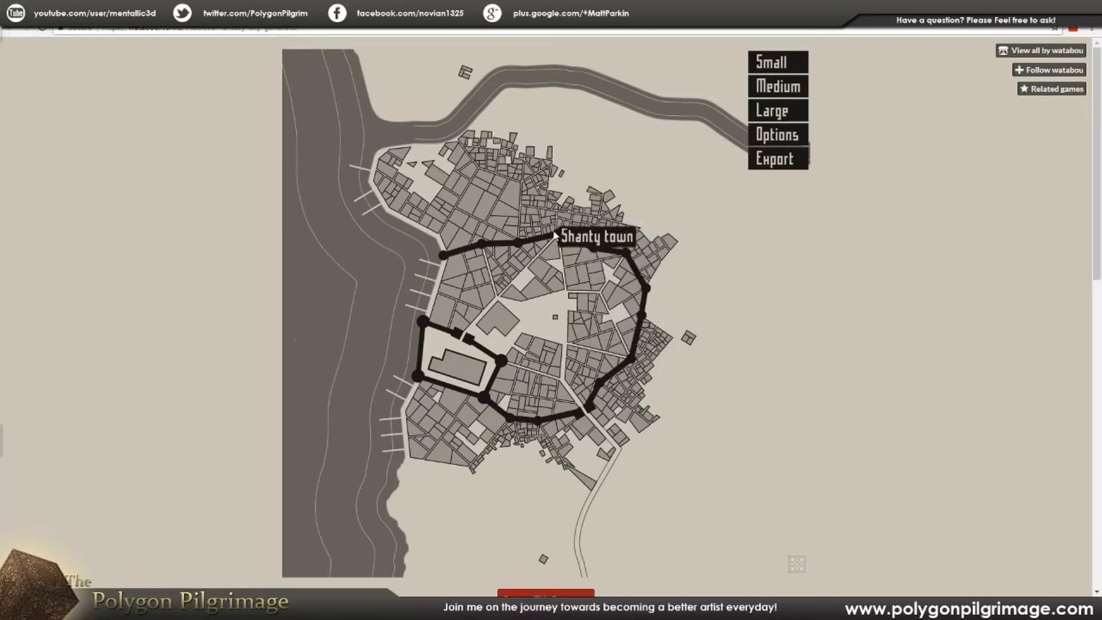
left_click(786, 70)
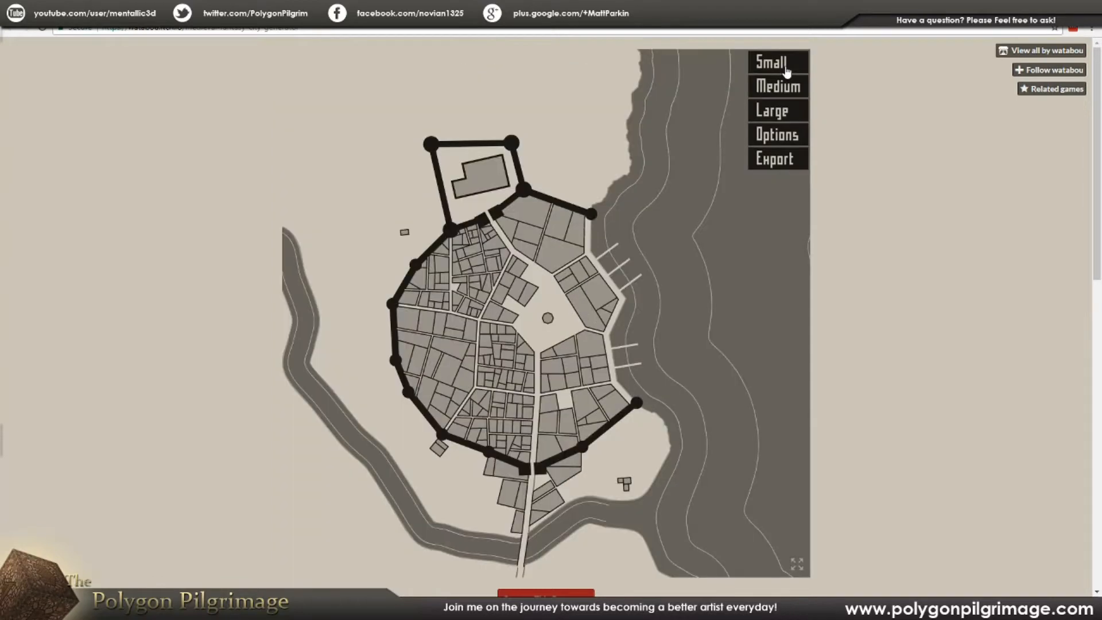
left_click(787, 70)
left_click(786, 70)
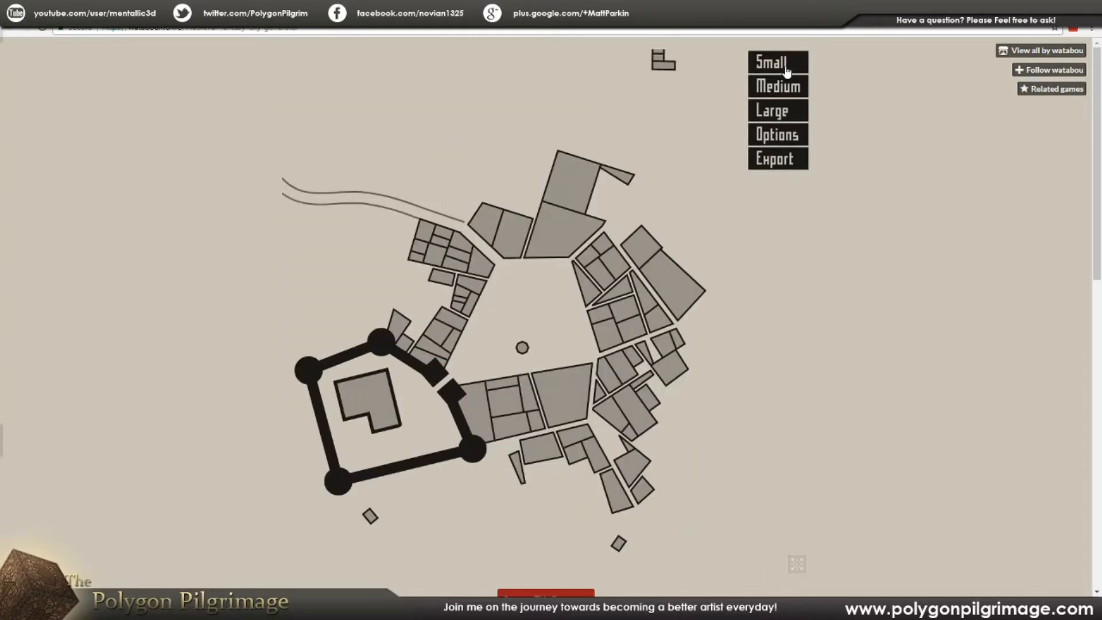
left_click(774, 166)
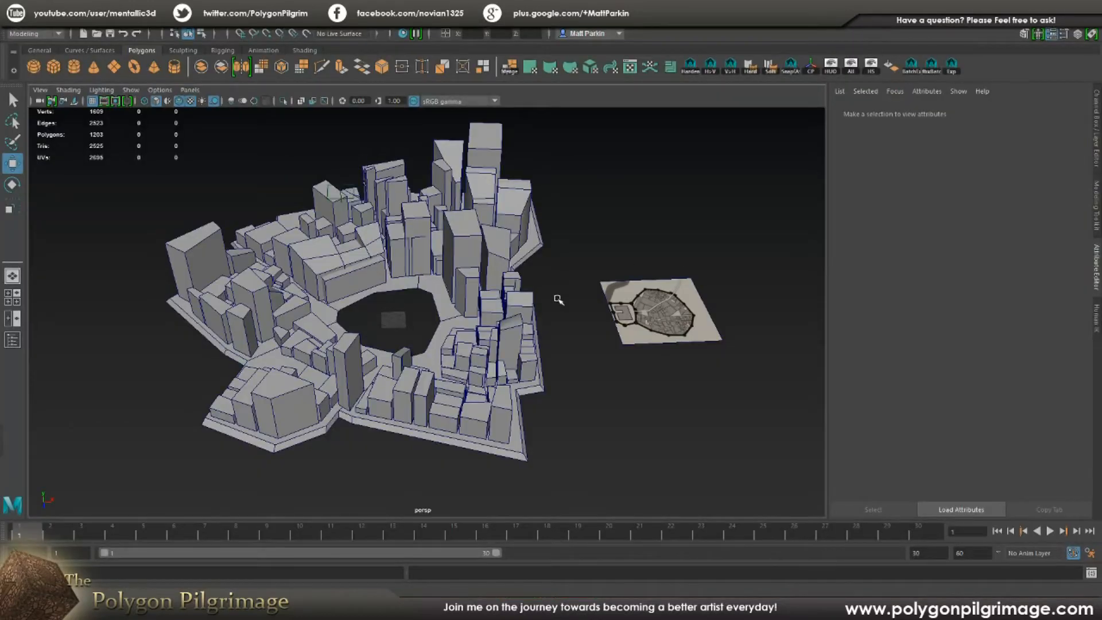
Step: Switch to Maya and examine the city blockout from above and up close around its open central area
left_click_drag(556, 298, 528, 353, "alt")
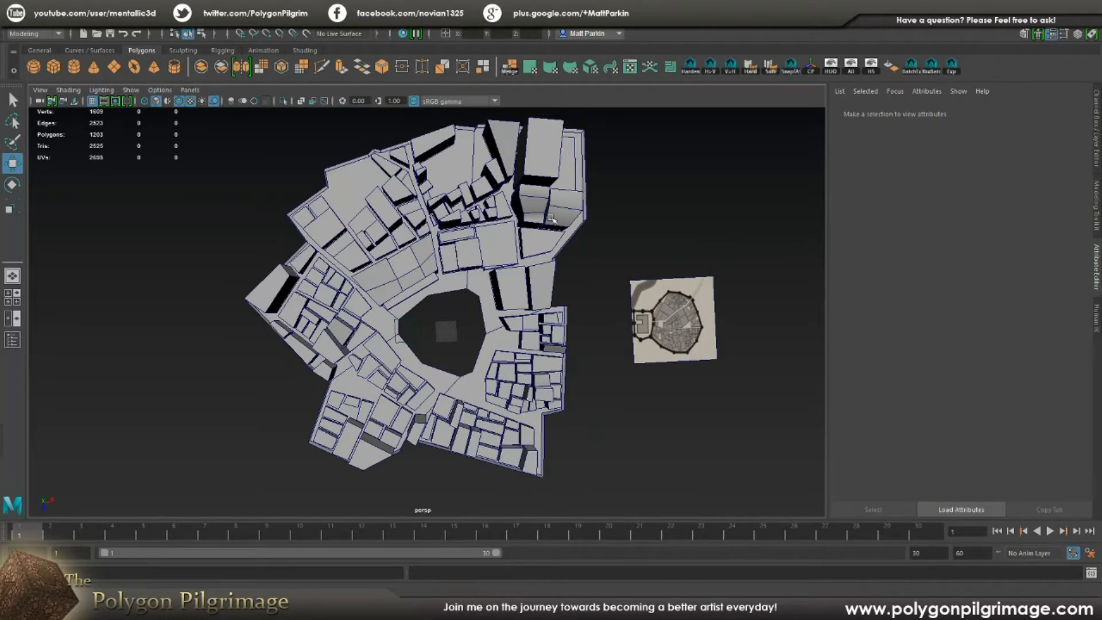
left_click_drag(385, 214, 469, 279, "alt")
mouse_move(504, 326)
left_mouse_down("alt")
mouse_move(456, 324)
mouse_move(501, 340)
left_mouse_up("alt")
scroll(467, 300, "up", 5)
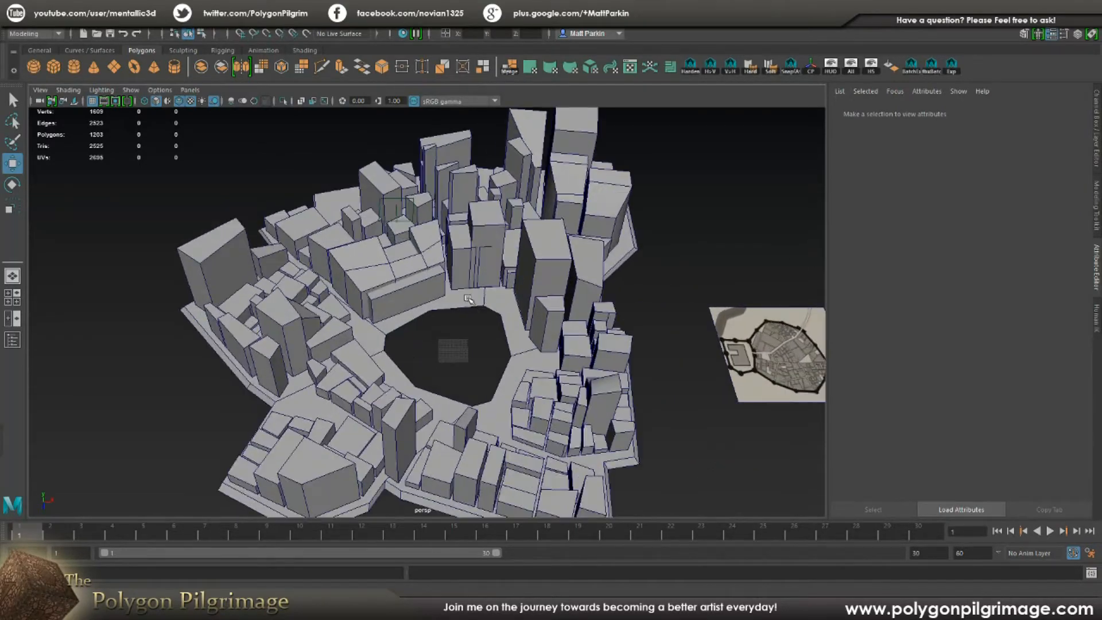
middle_click_drag(385, 291, 415, 342, "alt")
scroll(414, 343, "up", 1)
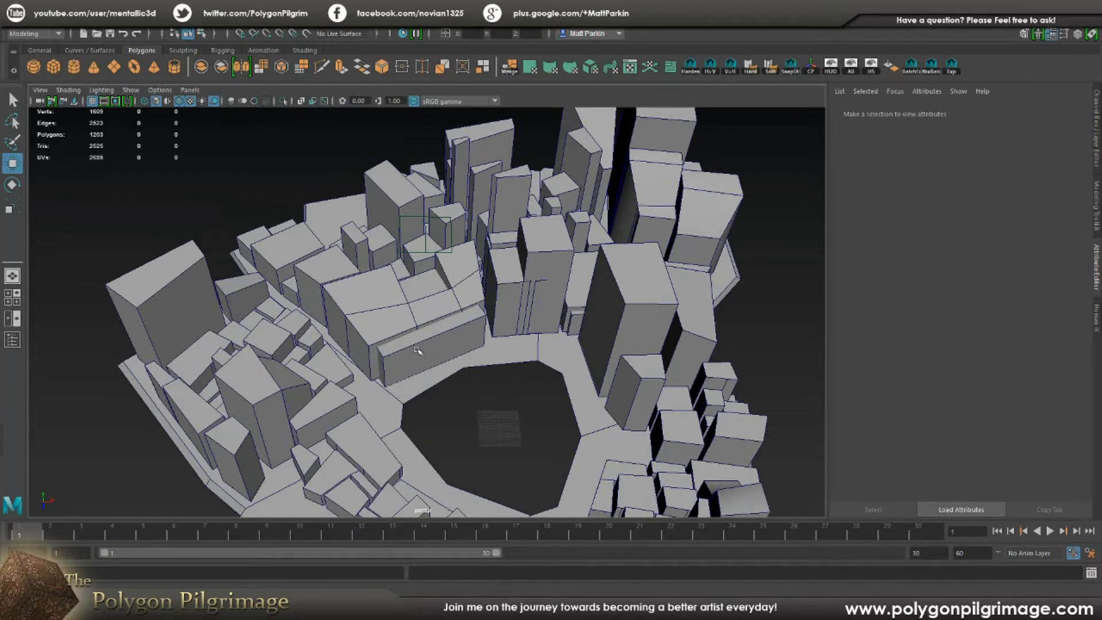
Step: Select individual building blocks behind the central area and inspect how they fit into the overall city
left_click(299, 243)
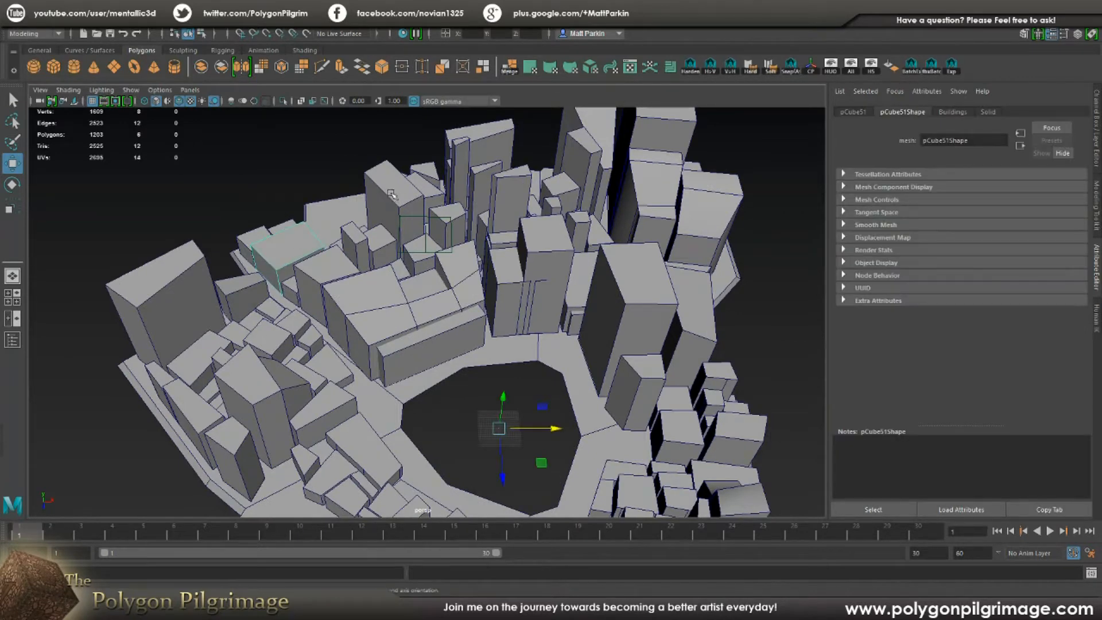
left_click_drag(365, 288, 520, 280, "alt")
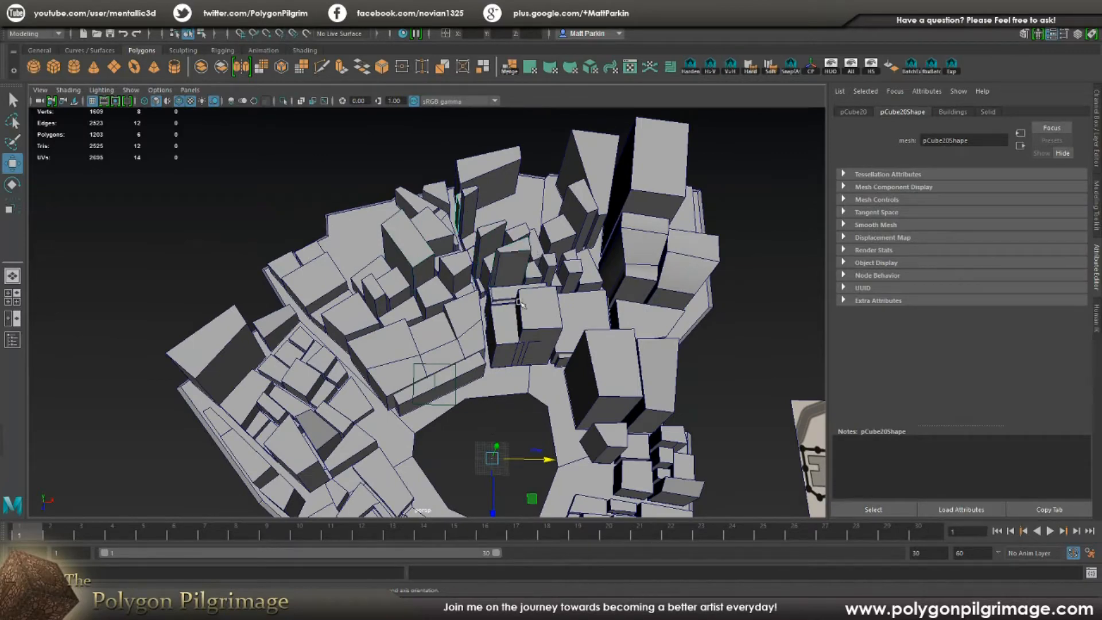
left_click_drag(471, 246, 442, 257, "alt")
scroll(593, 315, "down", 4)
middle_click_drag(594, 372, 492, 278, "alt")
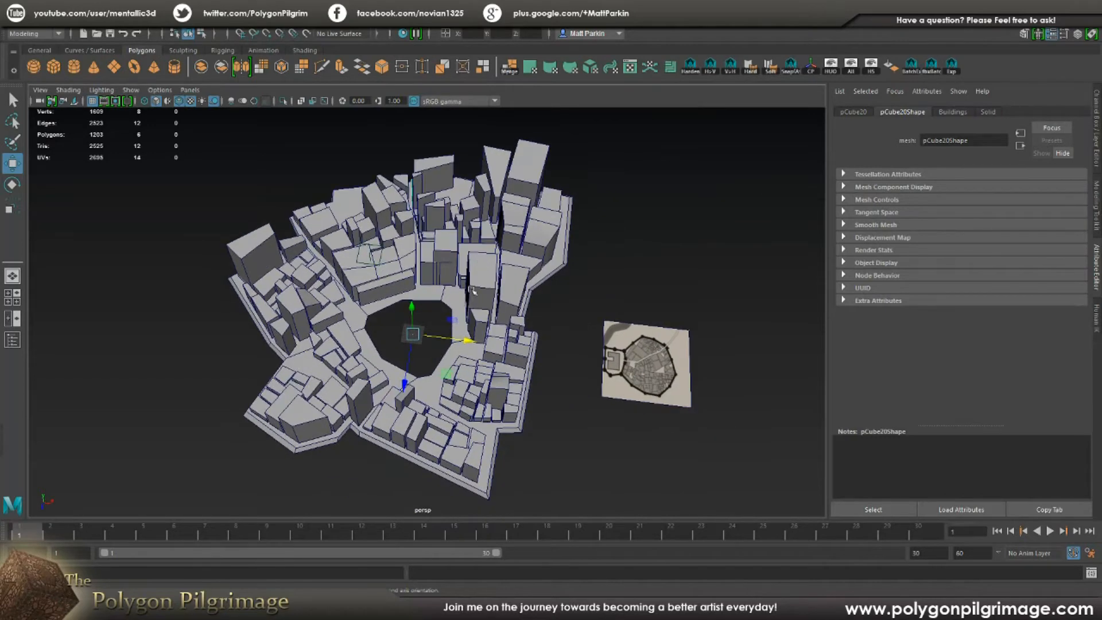
scroll(470, 303, "up", 4)
left_click_drag(465, 319, 453, 310, "alt")
Step: Select the combined building groups of the separate districts one after another to inspect them
left_click(342, 453)
left_click_drag(343, 453, 361, 388, "alt")
left_click(315, 395)
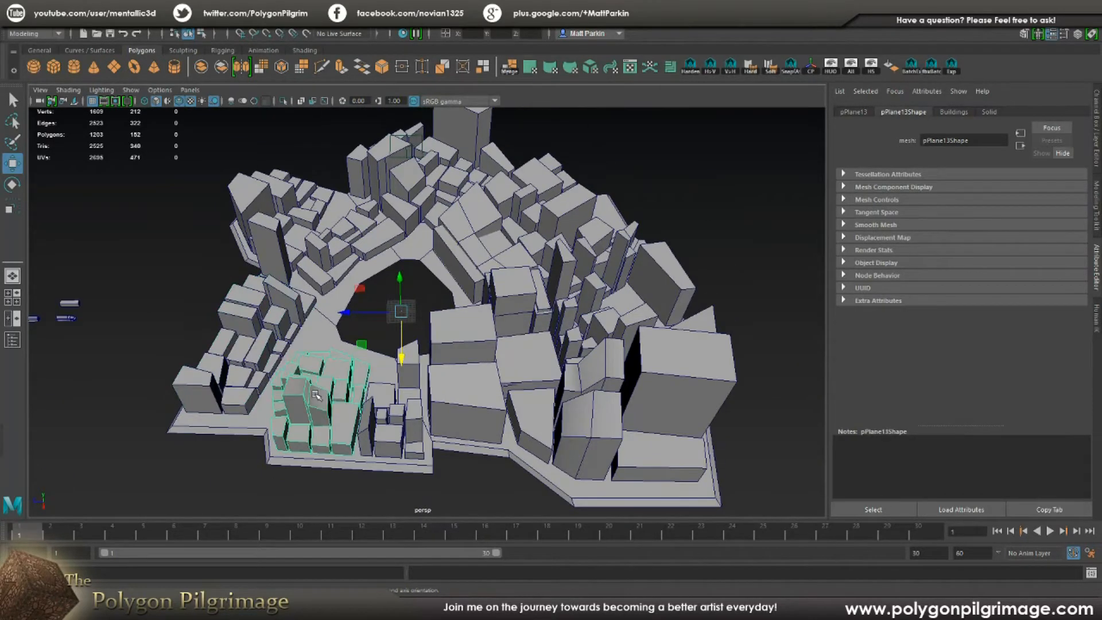
left_click(328, 251)
left_click(288, 206)
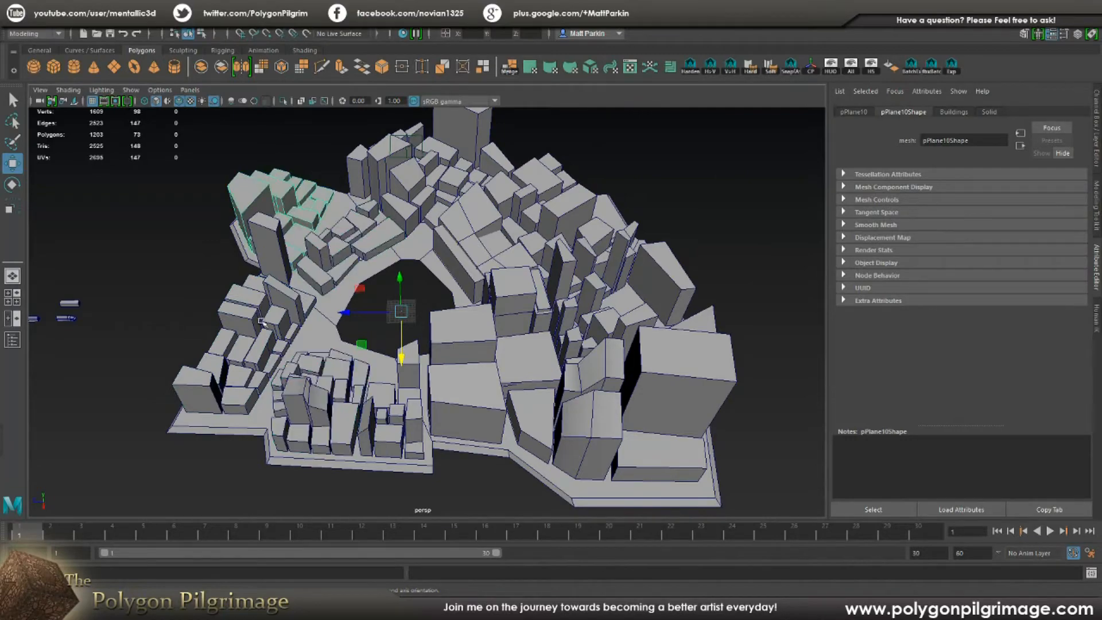
left_click(254, 336)
left_click_drag(347, 323, 654, 269, "alt")
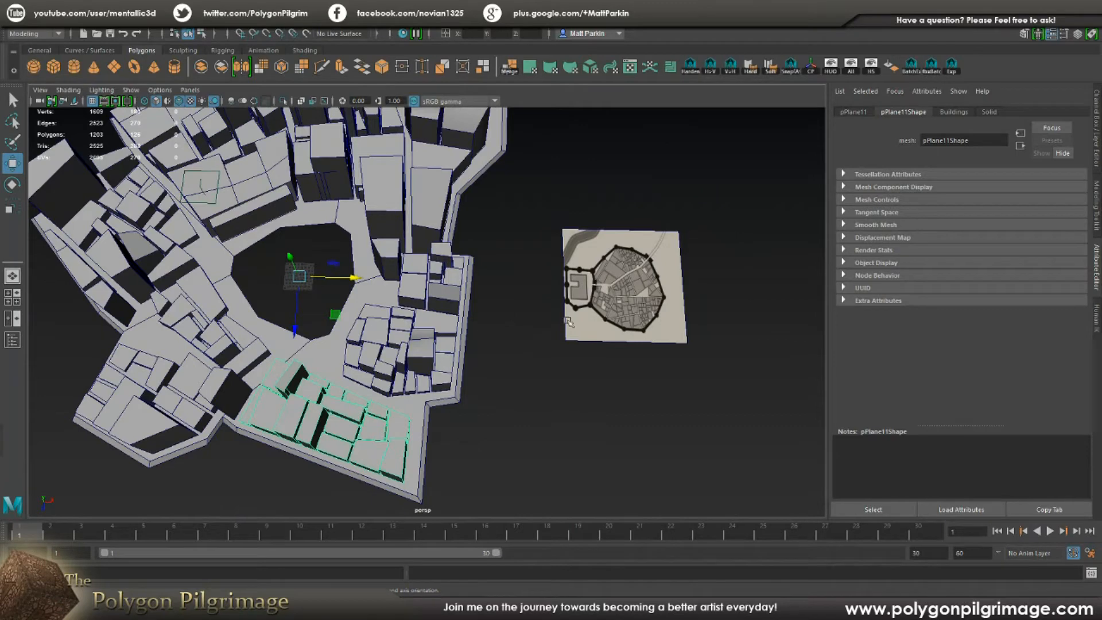
Step: Create a polygon plane and move it from the city centre towards the reference map
middle_click_drag(662, 298, 522, 304, "alt")
right_click_drag(522, 304, 636, 291, "alt")
middle_click_drag(636, 291, 518, 311, "alt")
left_click_drag(519, 310, 532, 264, "alt")
middle_click_drag(646, 284, 565, 288, "alt")
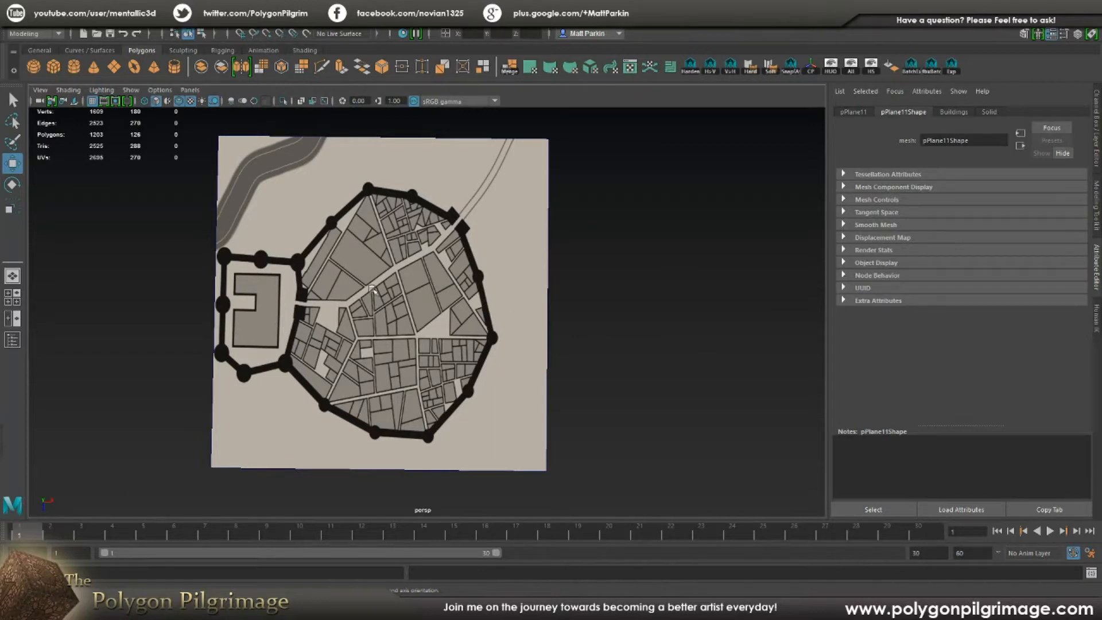
left_click(114, 66)
middle_click_drag(330, 265, 491, 241, "alt")
right_click_drag(491, 241, 282, 290, "alt")
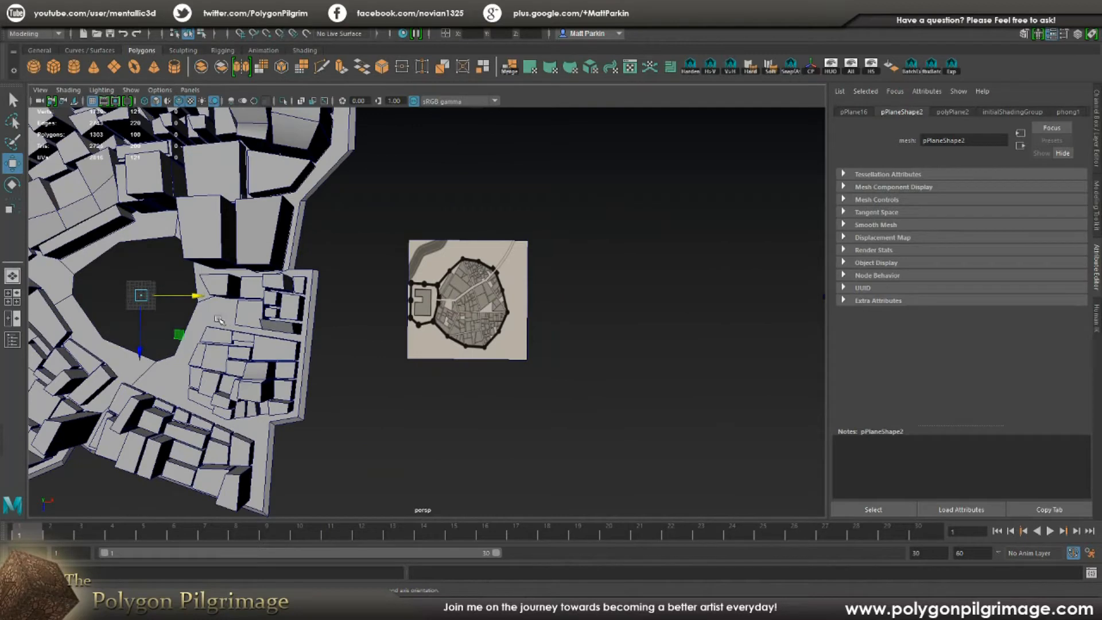
right_click_drag(418, 310, 647, 293, "alt")
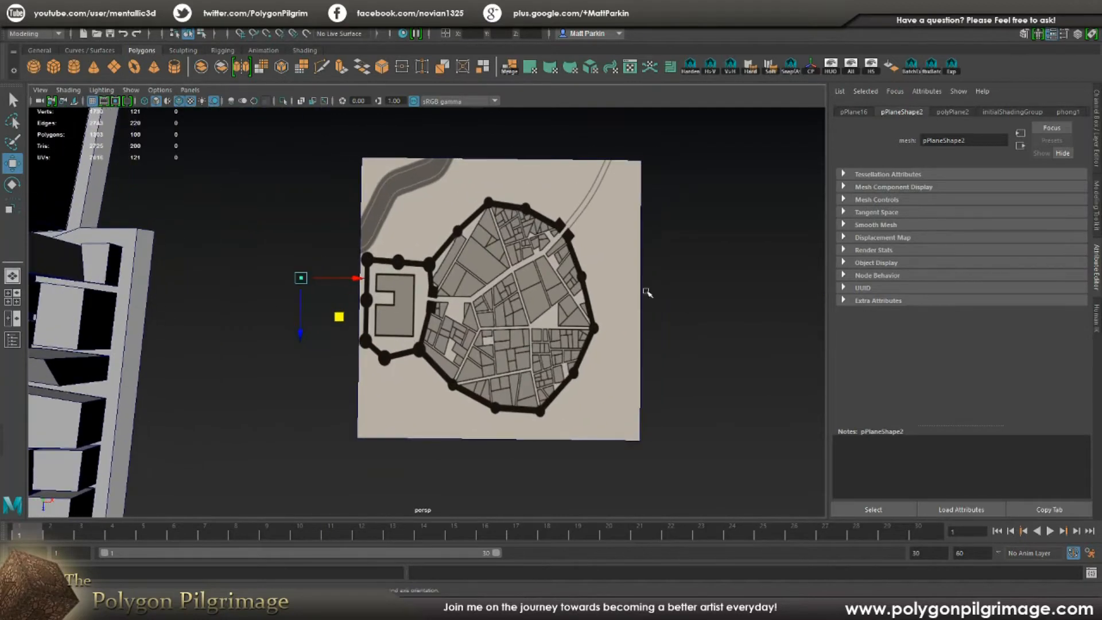
Step: Set the plane's width and height to 100 and its width and height subdivisions to 1
left_click(1096, 150)
left_click(957, 229)
left_click(1071, 257)
type("1")
key("Tab")
type("1")
key("Tab")
left_click(1073, 240)
type("100")
key("Tab")
type("100")
key("Tab")
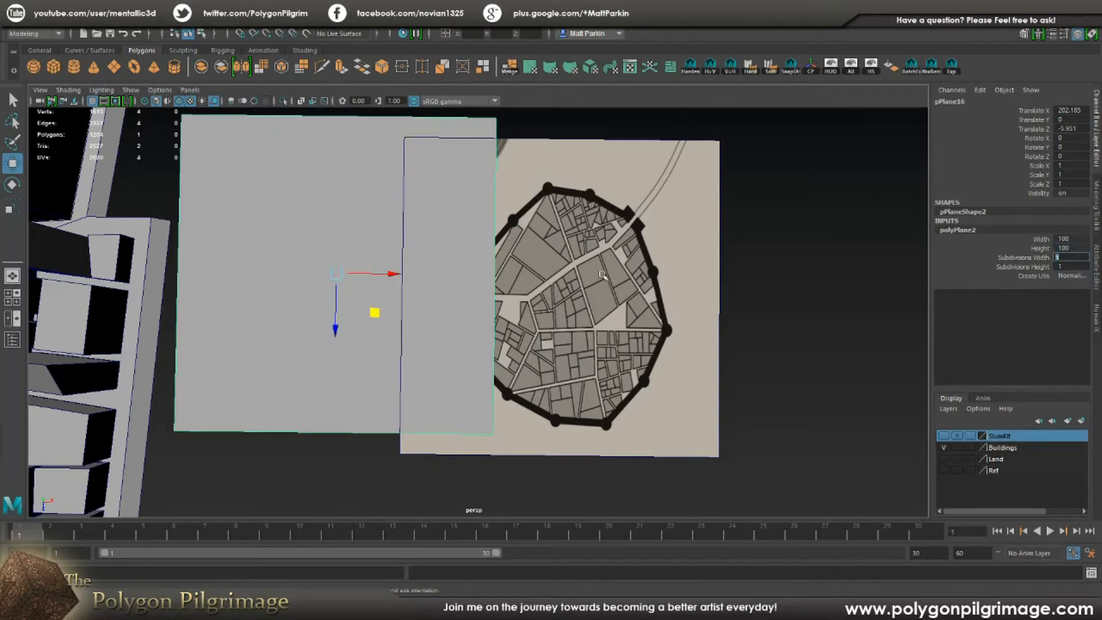
Step: Move the plane over the reference map and raise it slightly, to X 273.81, Y 0.948, Z 0.708
middle_click_drag(377, 312, 603, 337)
left_click_drag(602, 337, 761, 316, "alt")
left_click_drag(556, 262, 558, 257)
left_click_drag(697, 290, 586, 360, "alt")
Step: Assign a new Phong material named Trans to the plane and raise its transparency until the map shows through
right_click_drag(597, 250, 610, 533)
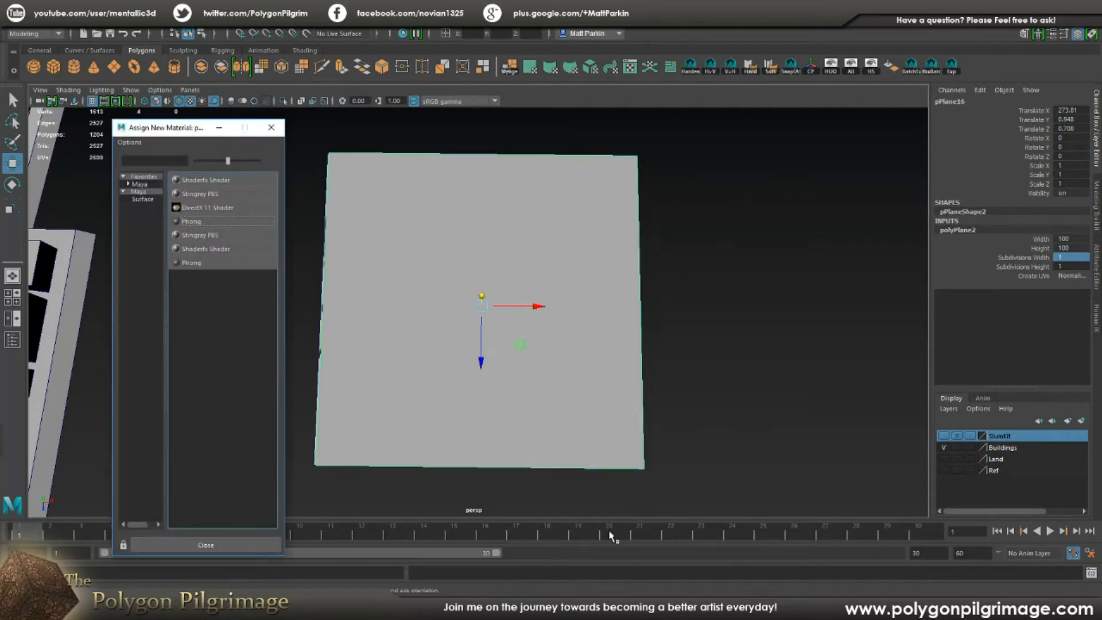
left_click(193, 225)
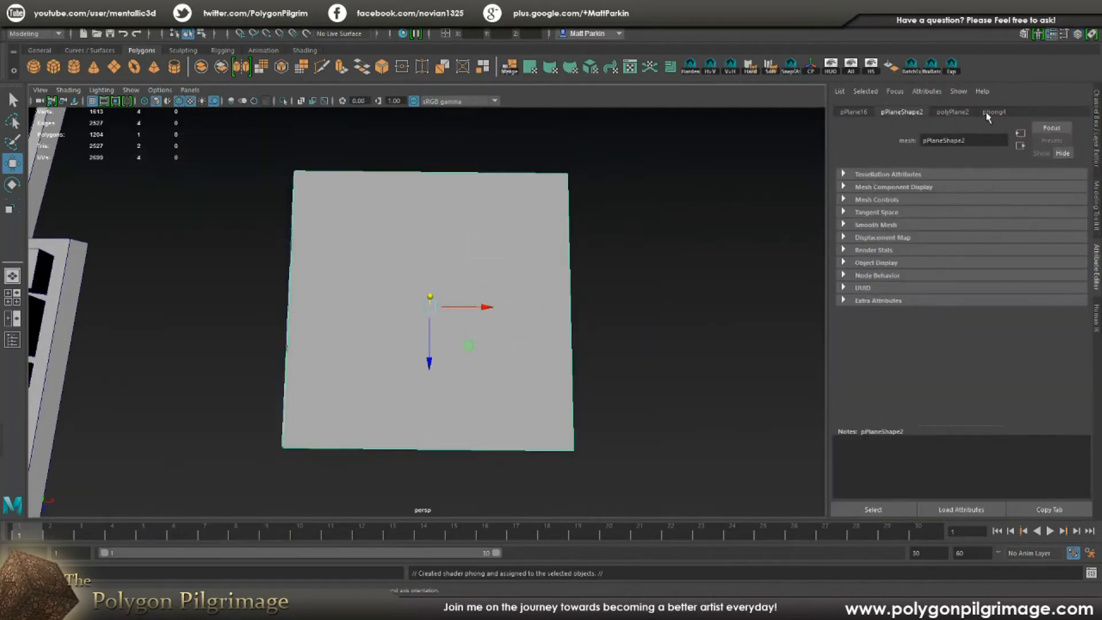
left_click_drag(964, 142, 842, 145)
type("Trans")
key("Return")
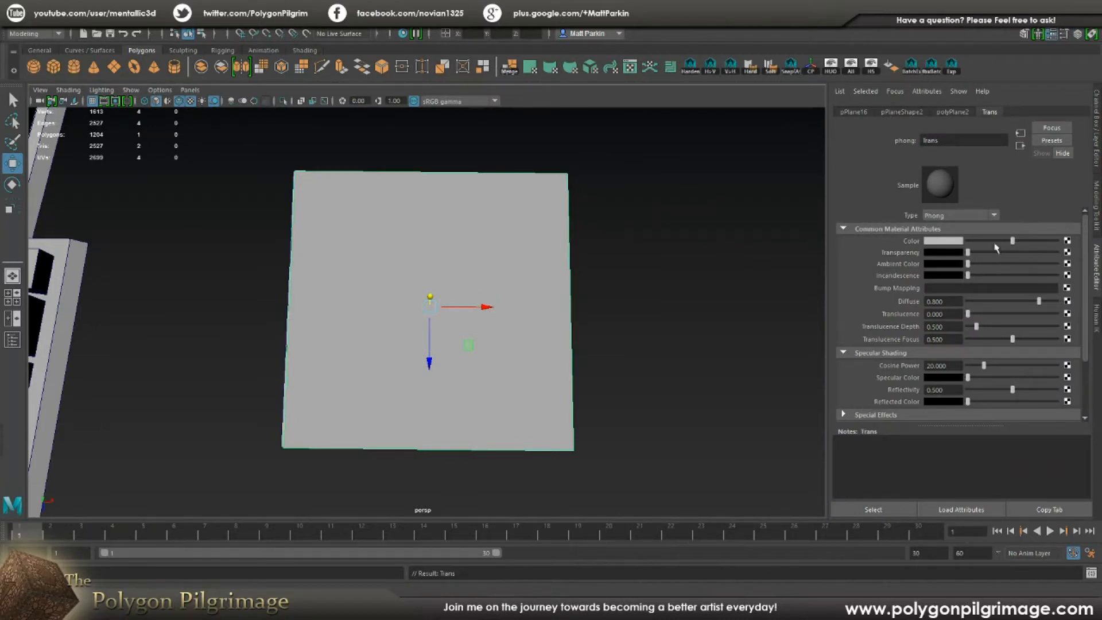
left_click_drag(967, 255, 995, 257)
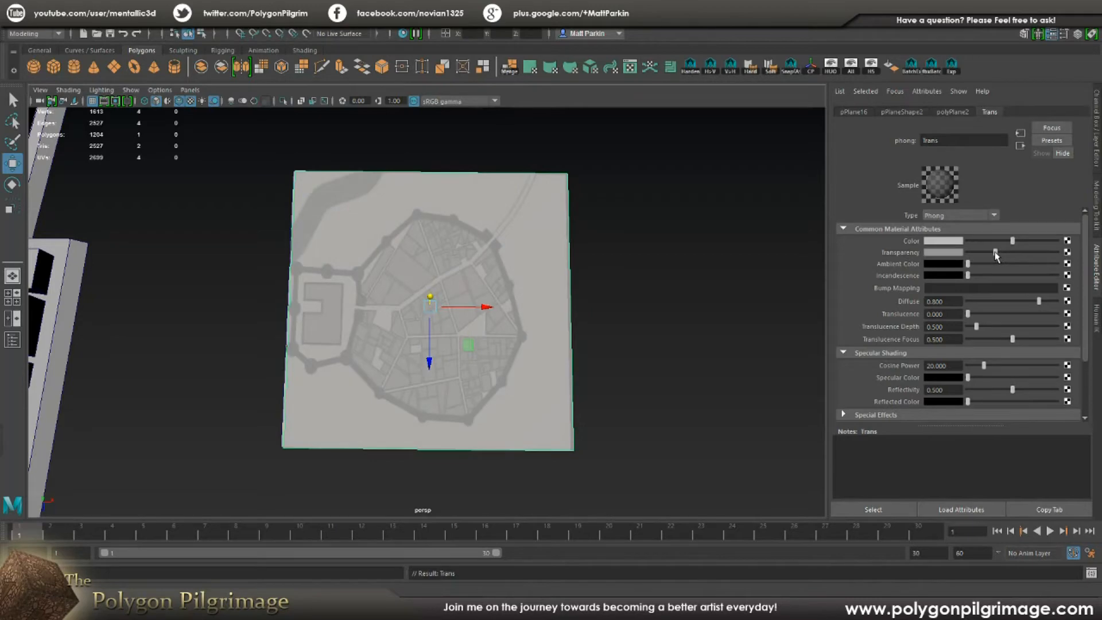
mouse_move(617, 307)
left_mouse_down("alt")
mouse_move(612, 275)
mouse_move(634, 295)
mouse_move(635, 314)
left_mouse_up("alt")
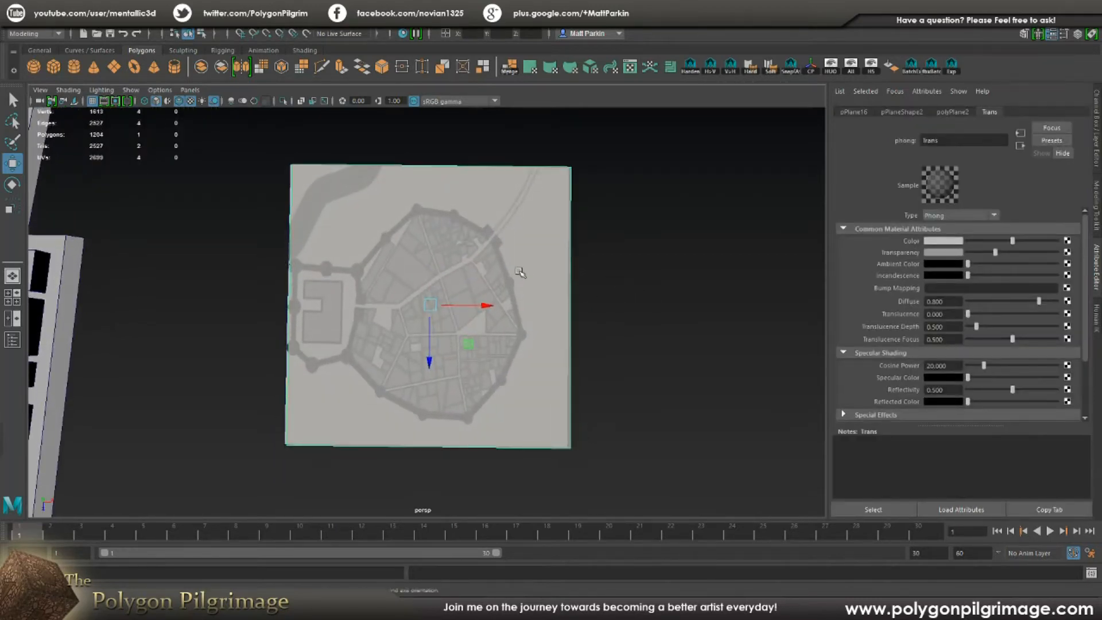
Step: Switch to the top view, frame the plane, and enable shaded, default-material and textured display
key("space")
key("space")
key("f")
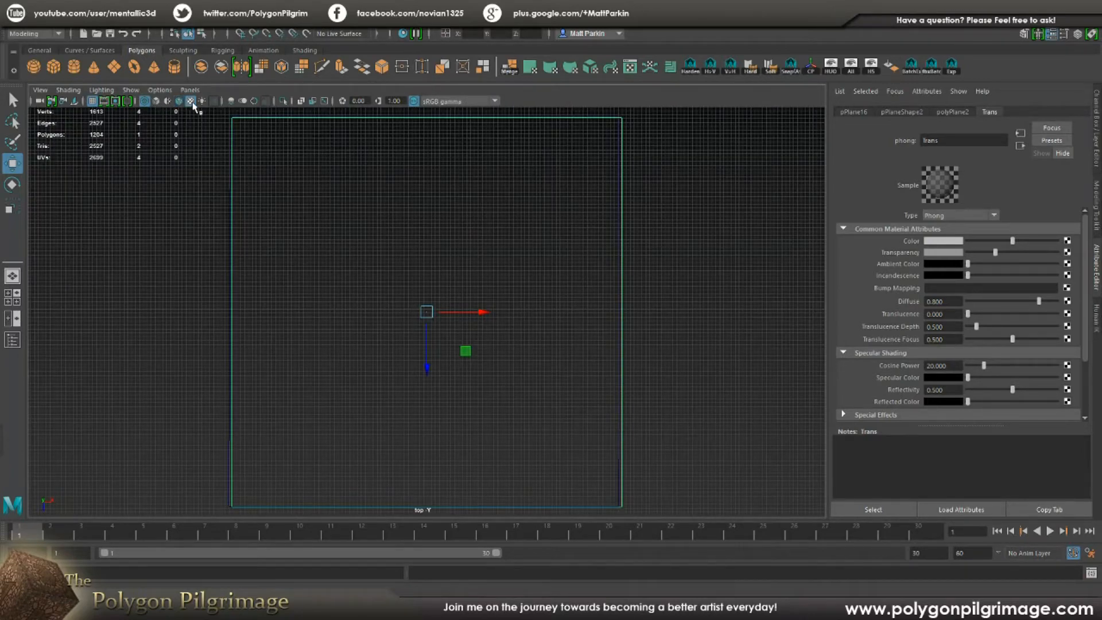
left_click(155, 101)
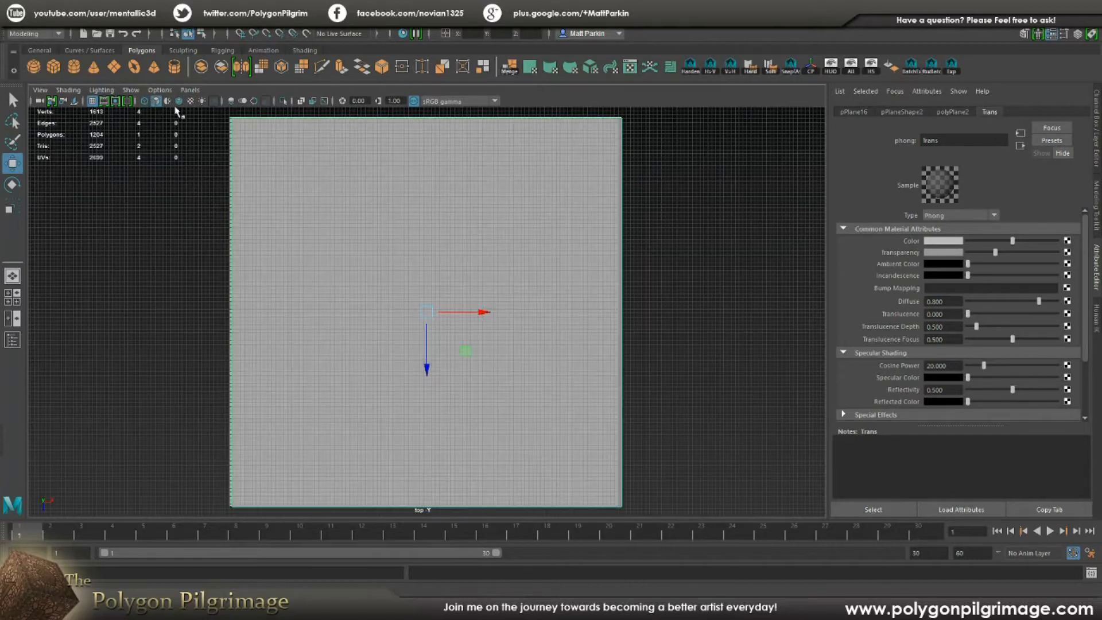
left_click(167, 101)
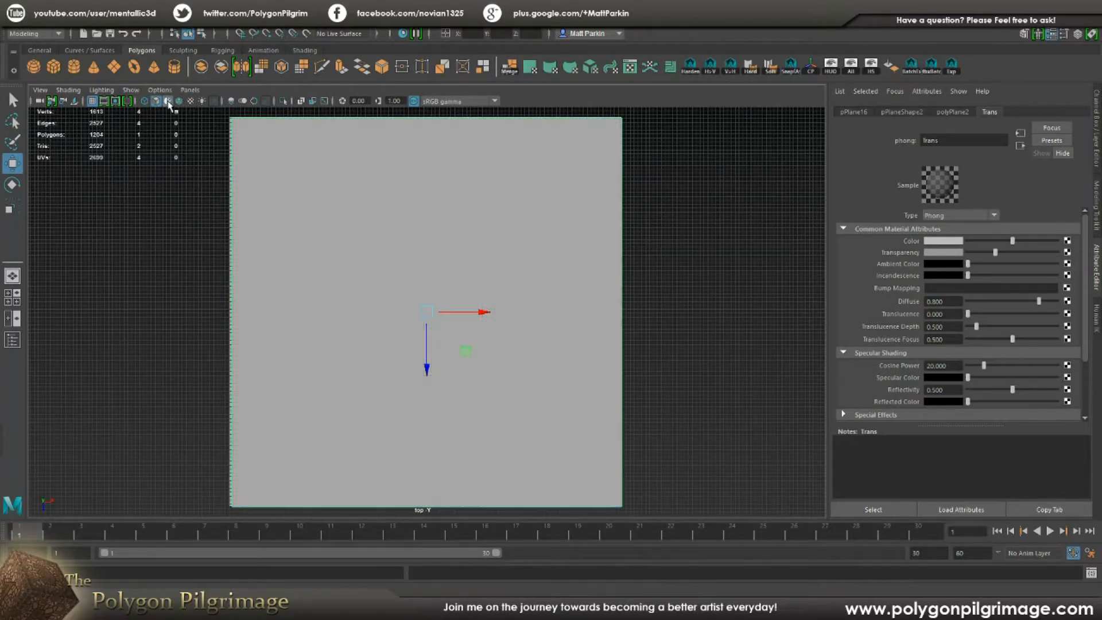
left_click(191, 102)
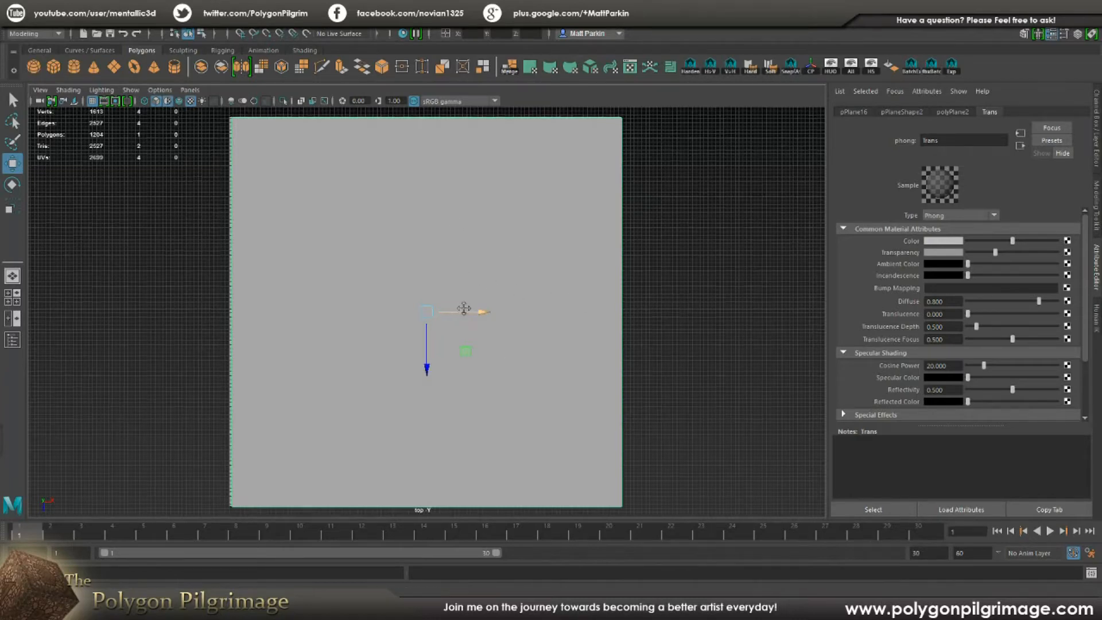
Step: Move the plane along X by about a third of its width to uncover one side of the reference map
scroll(497, 350, "down", 3)
left_click_drag(470, 331, 278, 205)
scroll(277, 205, "up", 2)
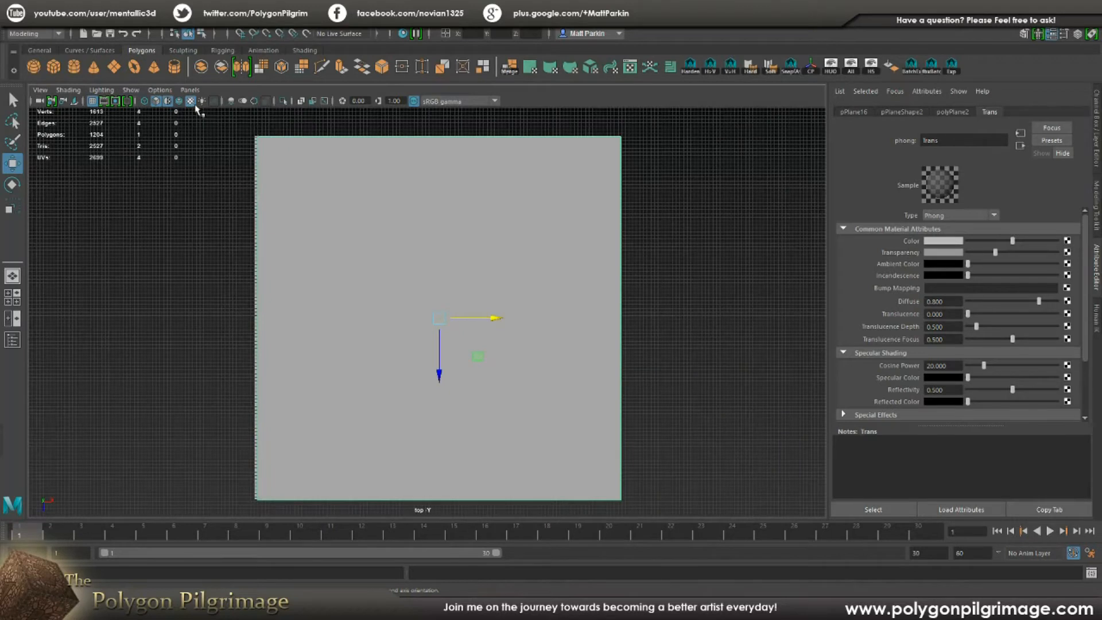
left_click_drag(498, 323, 618, 319)
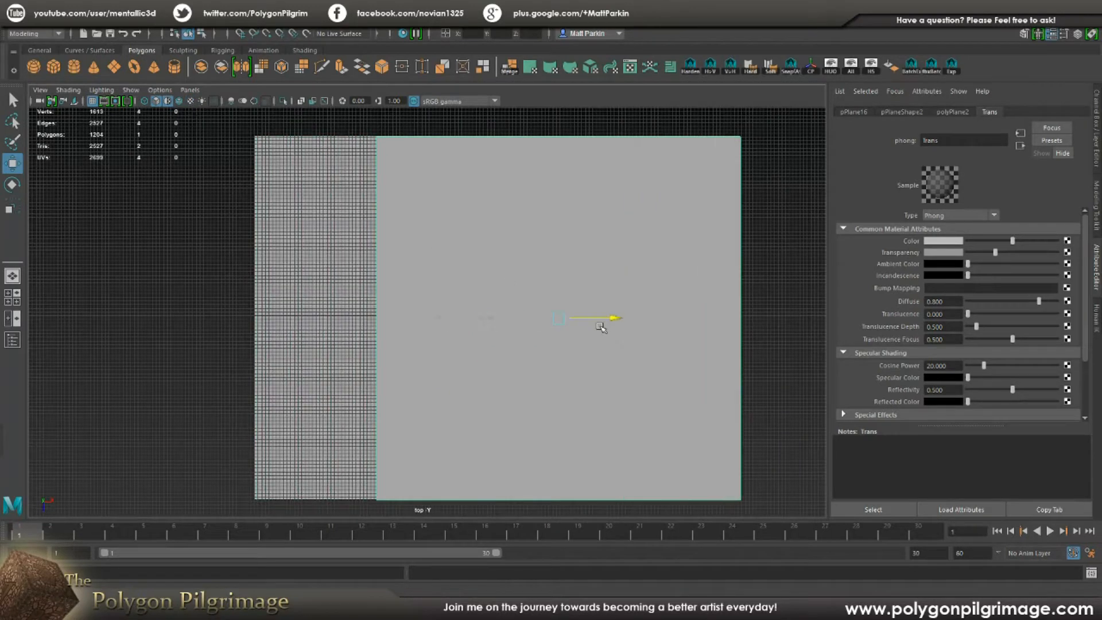
Step: Display the top view with textured shading and wireframe on shaded, and turn off the default material override
left_click(179, 102)
left_click(190, 102)
left_click(145, 100)
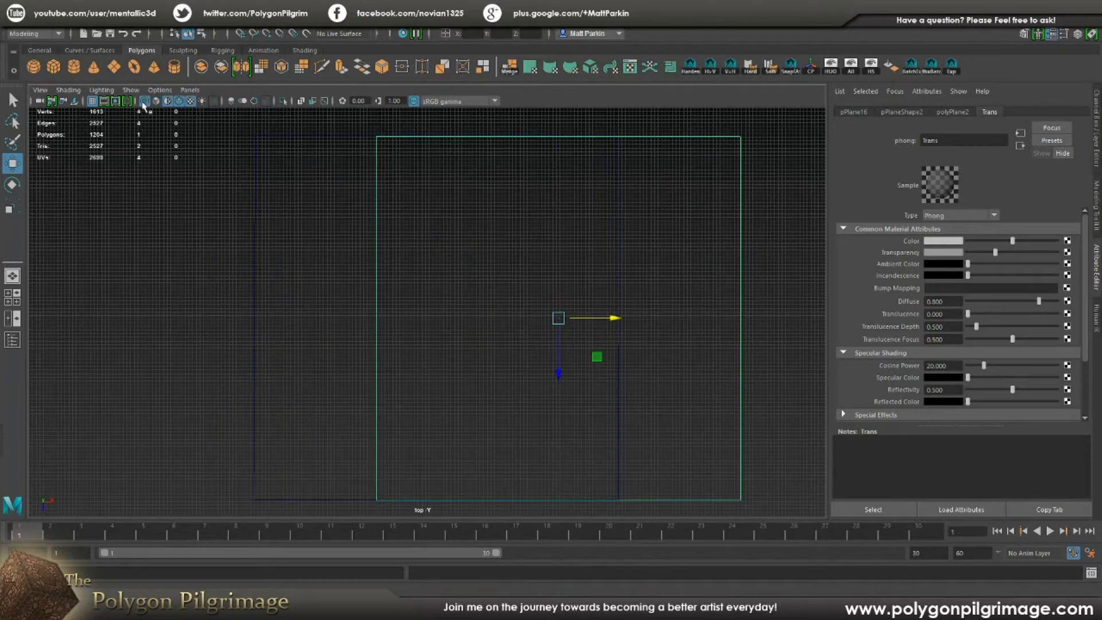
left_click(156, 101)
left_click(167, 101)
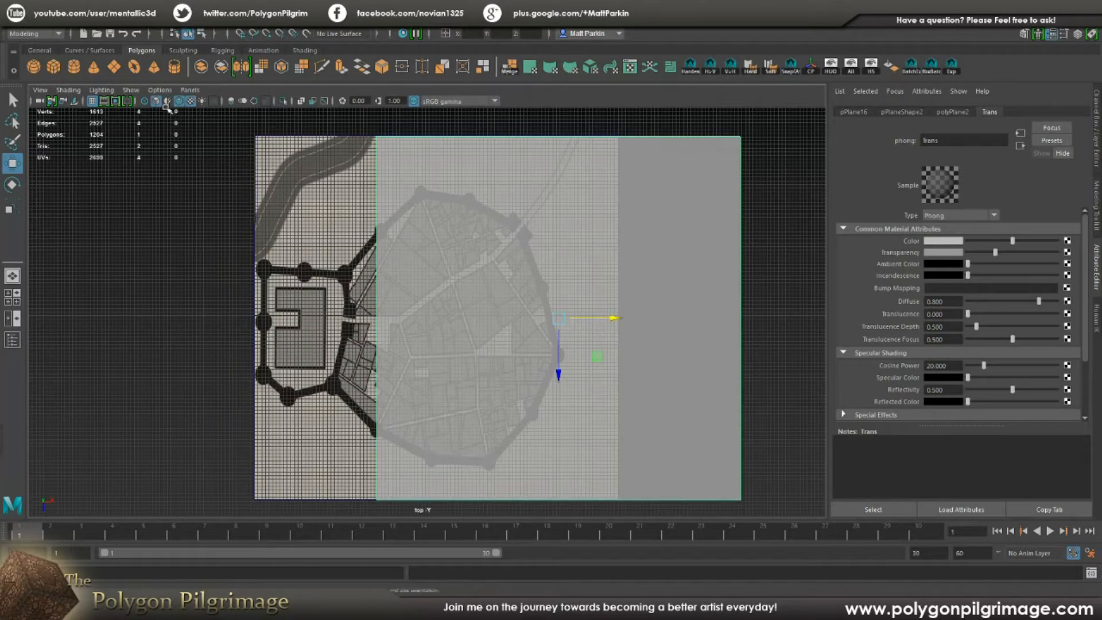
Step: Move the transparent plane back along X so it covers the whole reference map
left_click_drag(610, 320, 488, 316)
scroll(488, 316, "up", 5)
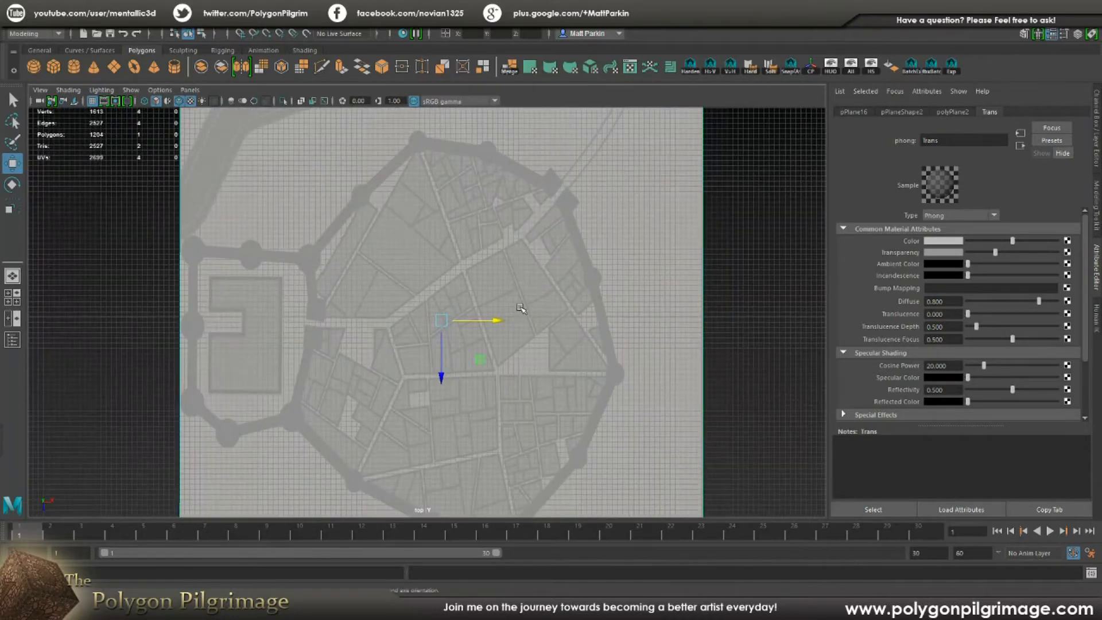
scroll(546, 349, "down", 5)
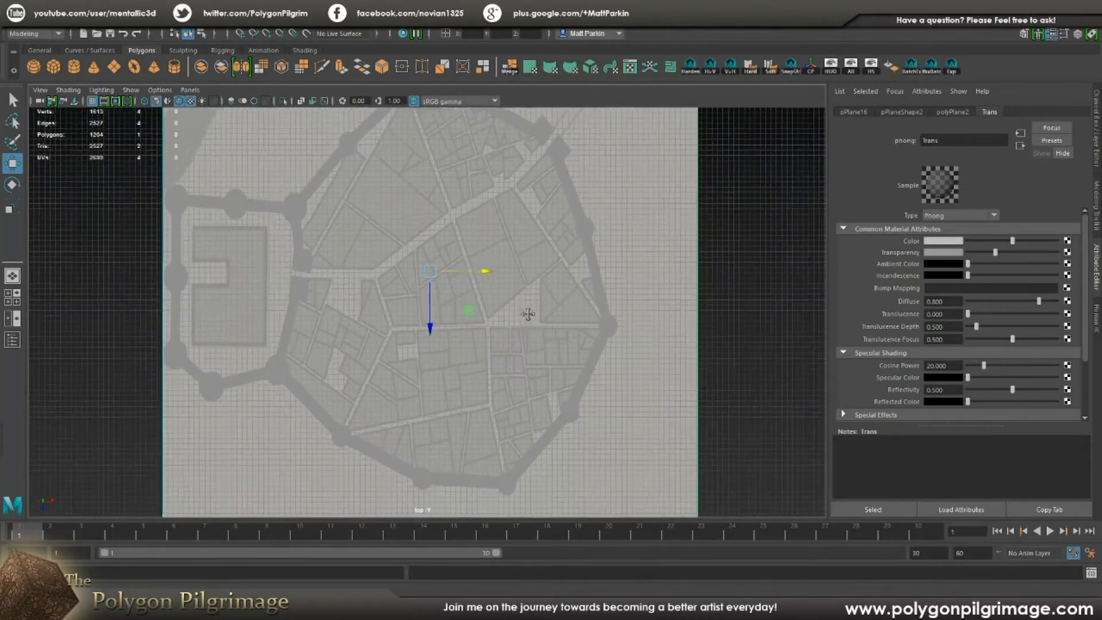
middle_click_drag(454, 354, 459, 332, "alt")
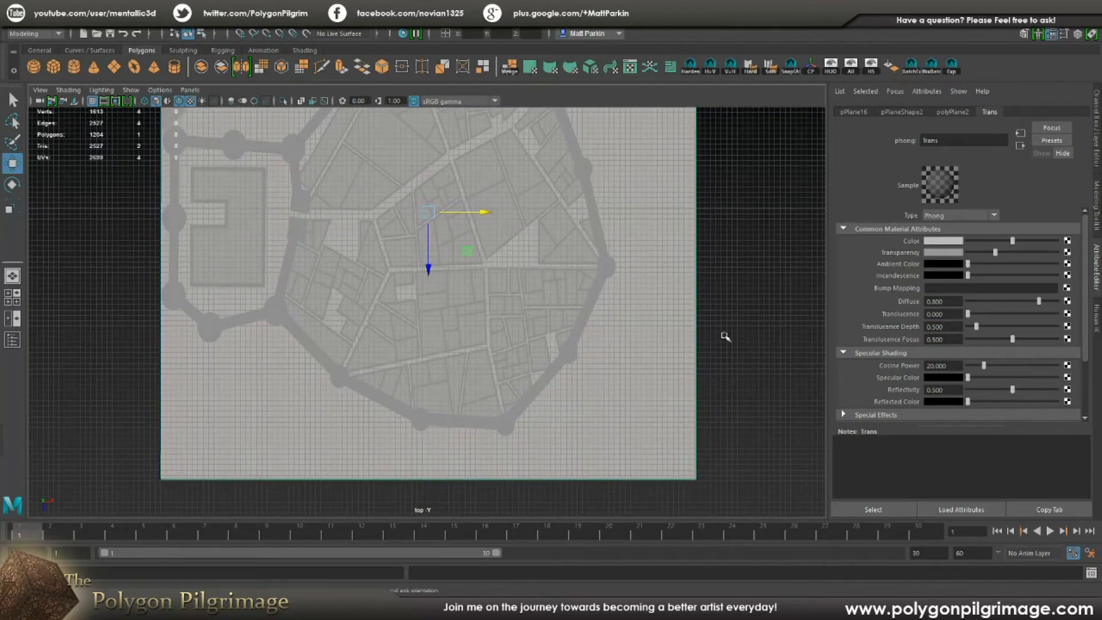
Step: In vertex mode, Multi-Cut the plane around the central southern district, following its streets from the plane's lower edge and back to it
left_click(1096, 225)
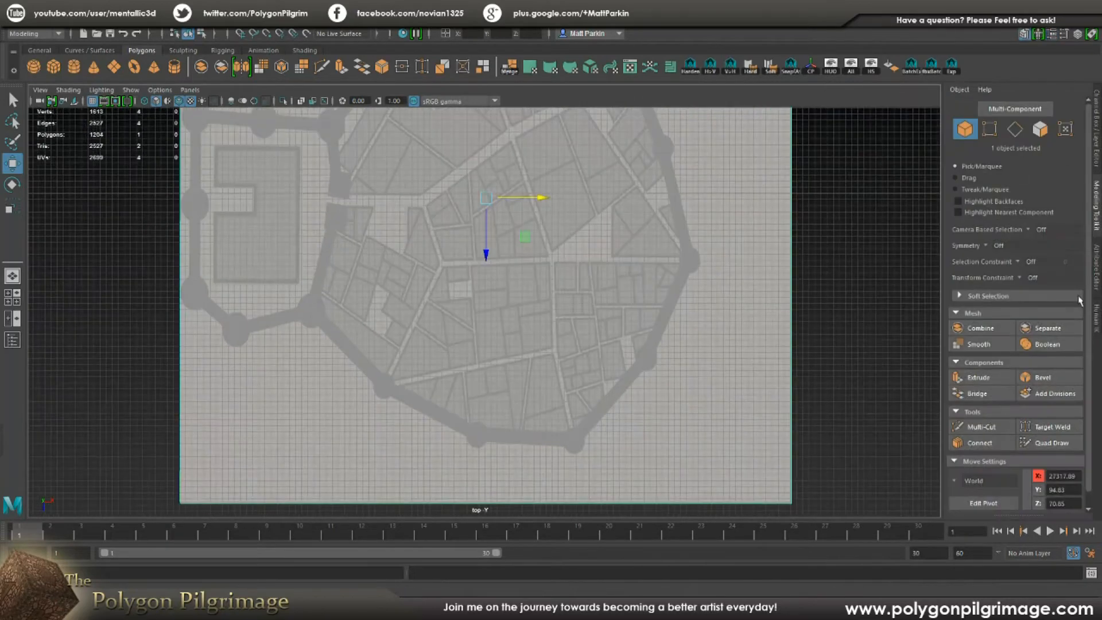
left_click(989, 128)
left_click(981, 427)
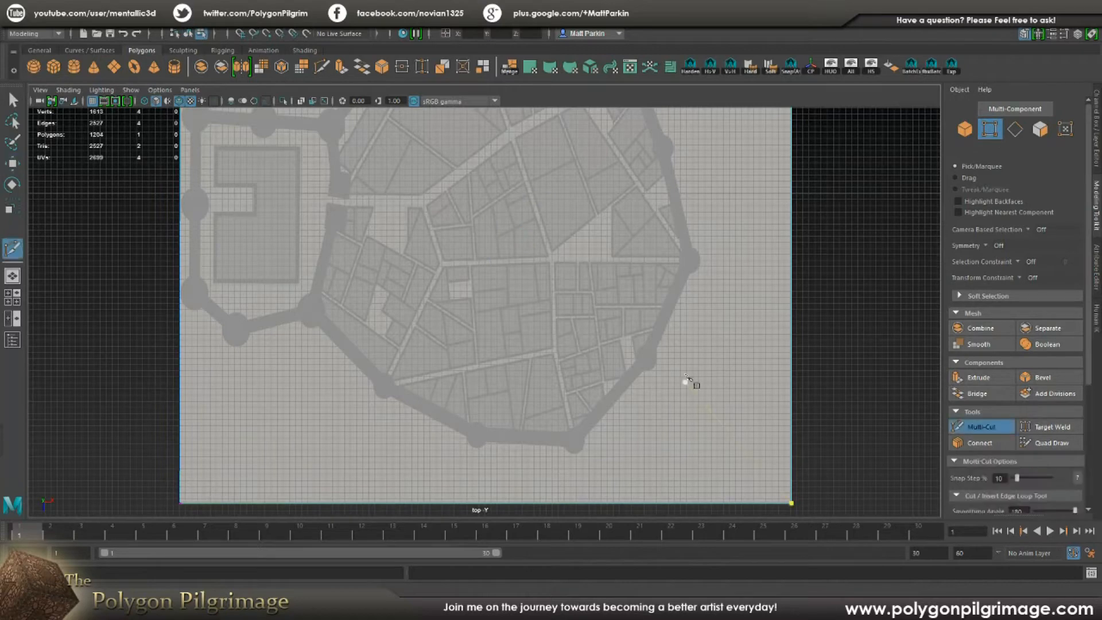
middle_click_drag(688, 381, 681, 361, "alt")
left_click(582, 480)
left_click(567, 413)
left_click(548, 329)
left_click(546, 238)
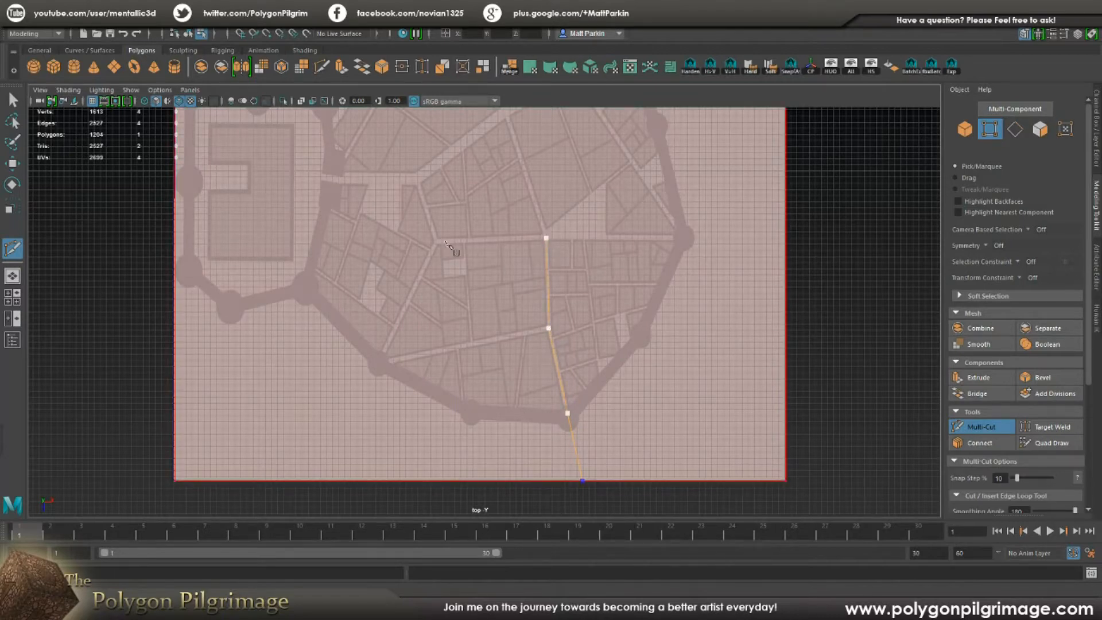
left_click(438, 240)
left_click(377, 368)
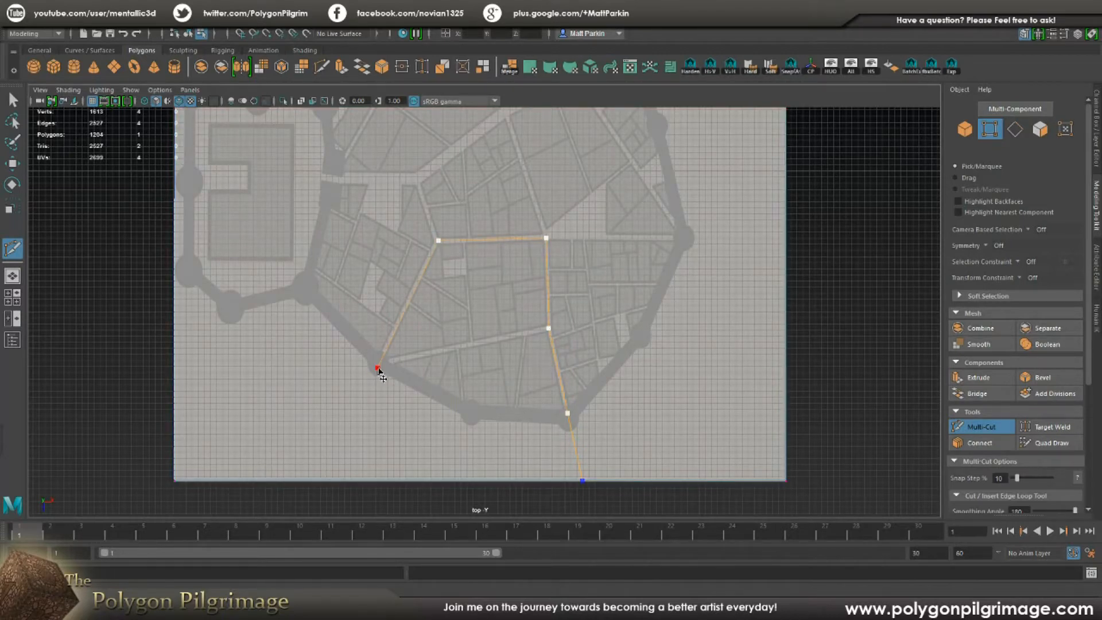
left_click(358, 481)
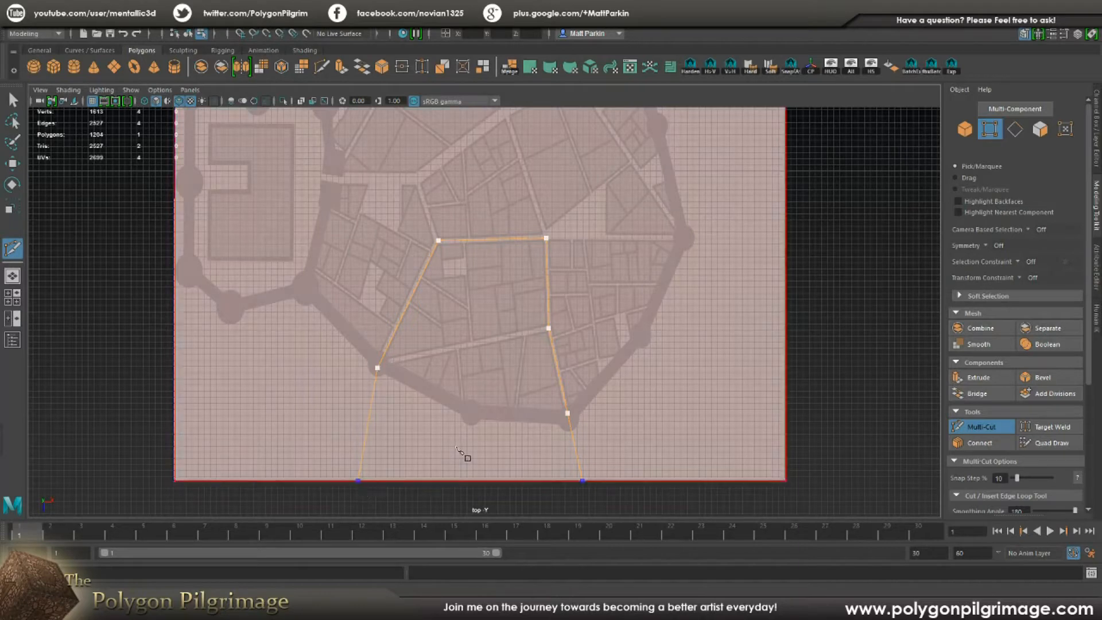
key("q")
Step: Multi-Cut from the plane's upper edge through the northernmost tower to the main-street crossroads, then northeast through the gate to the upper edge
middle_click_drag(483, 366, 507, 395, "alt")
scroll(507, 397, "down", 6)
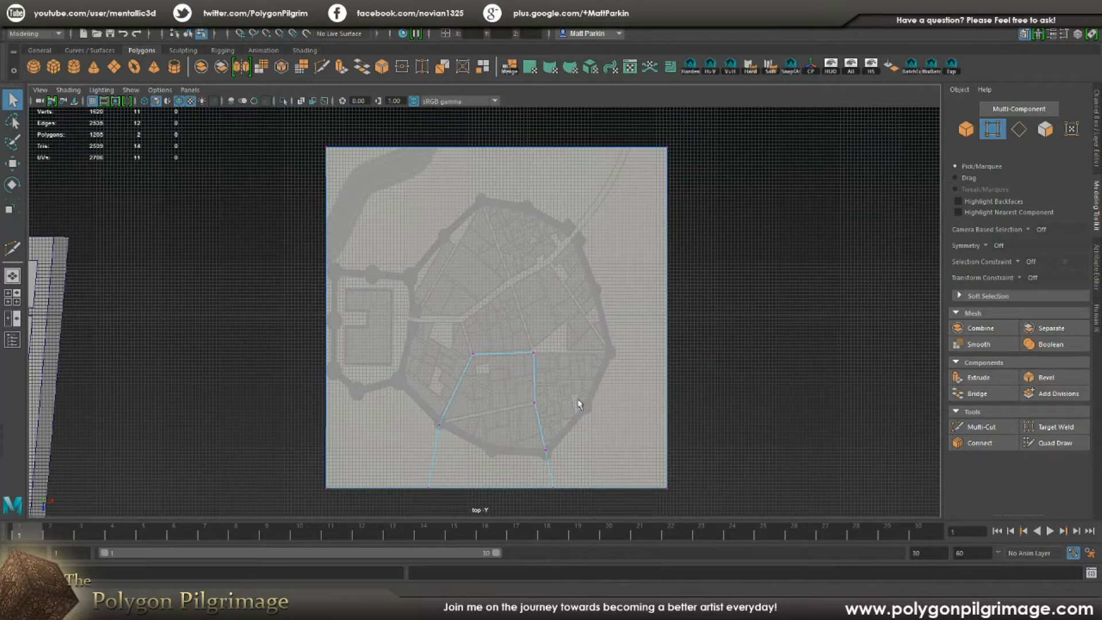
left_click(981, 426)
scroll(539, 345, "up", 2)
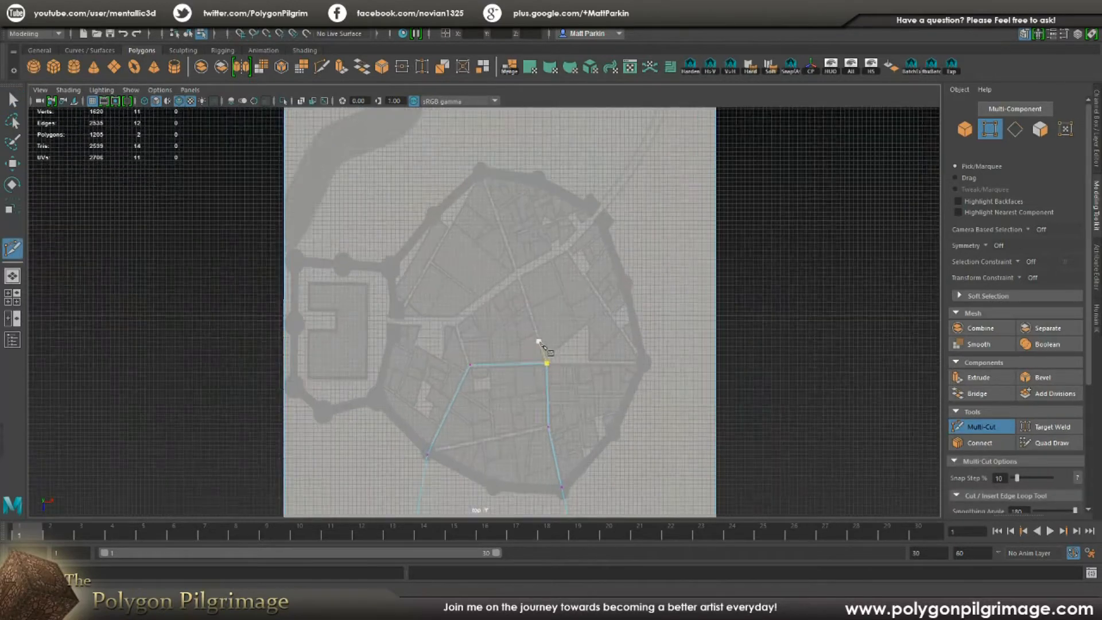
scroll(538, 341, "up", 3)
middle_click_drag(505, 263, 500, 308, "alt")
scroll(500, 308, "down", 2)
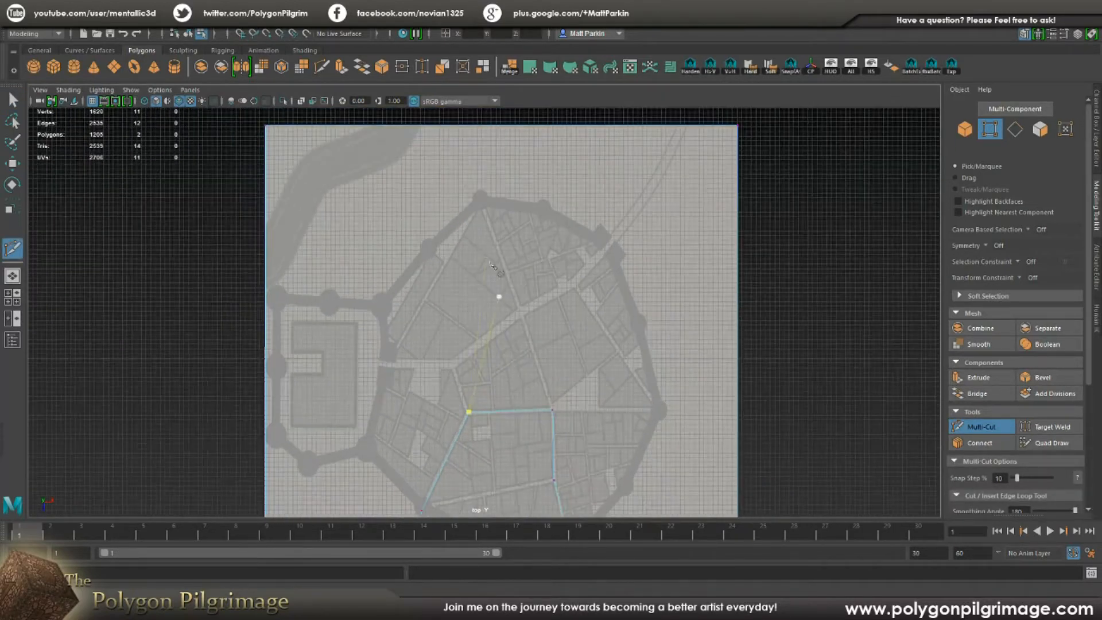
left_click(462, 126)
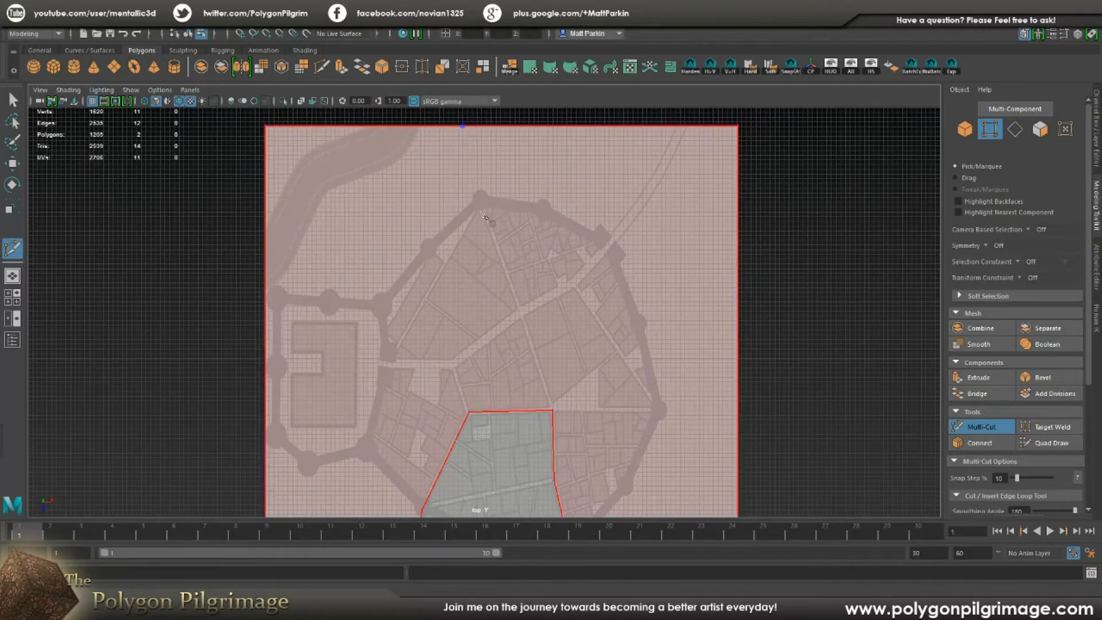
left_click(484, 209)
left_click(519, 310)
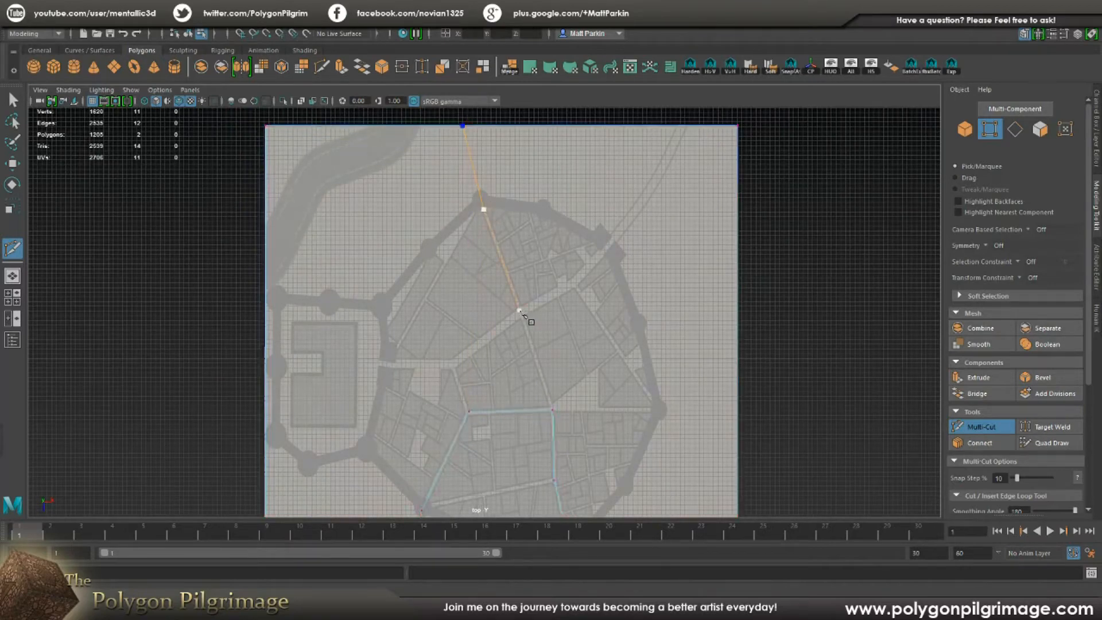
left_click(570, 284)
left_click(613, 240)
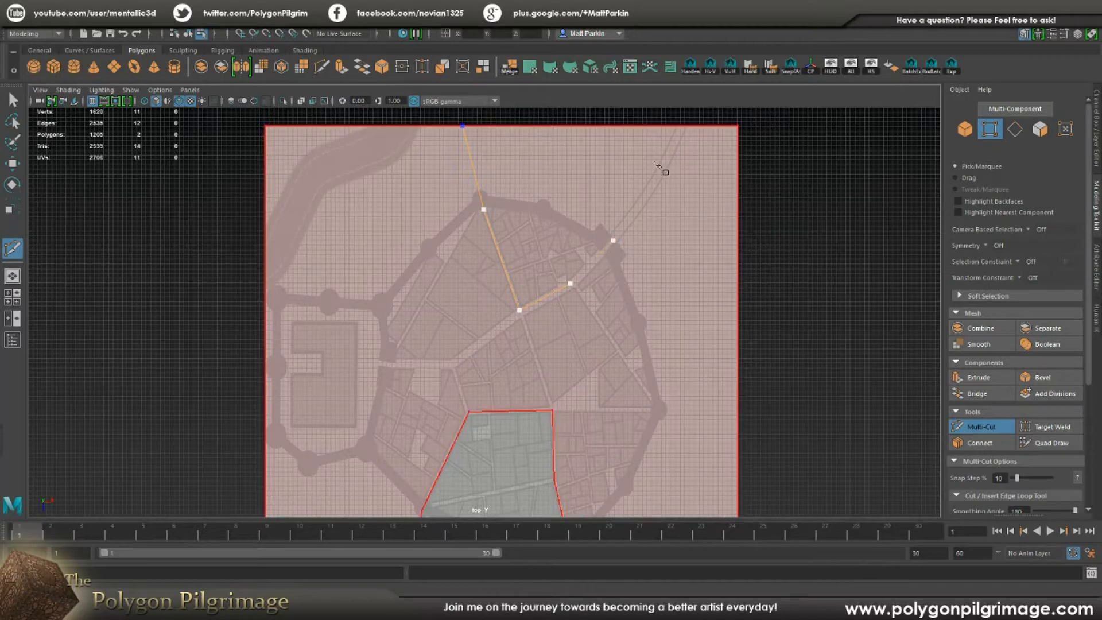
left_click(670, 127)
key("q")
Step: Multi-Cut from the northern crossroads to the central junction, then east through the wall tower to the plane's right edge
middle_click_drag(662, 258, 656, 202, "alt")
left_click(981, 426)
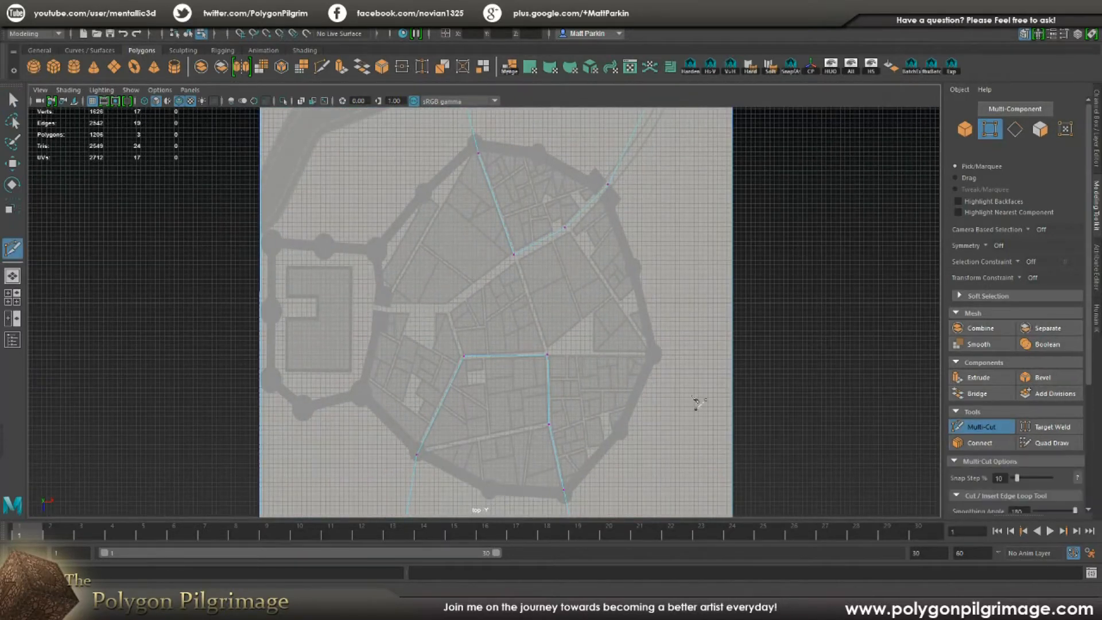
left_click(514, 255)
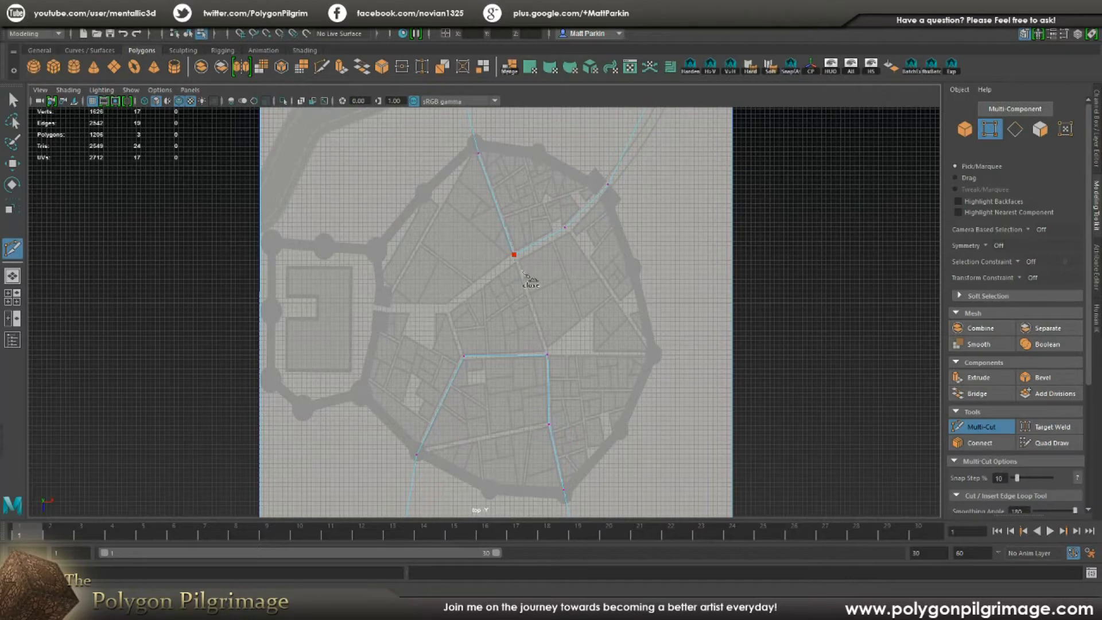
left_click(547, 355)
left_click(654, 356)
left_click(733, 357)
right_click(795, 358)
Step: Cut the eastern wall line from the northeast gate through its middle tower, and connect that tower to the plane's right edge
middle_click_drag(619, 251, 622, 300, "alt")
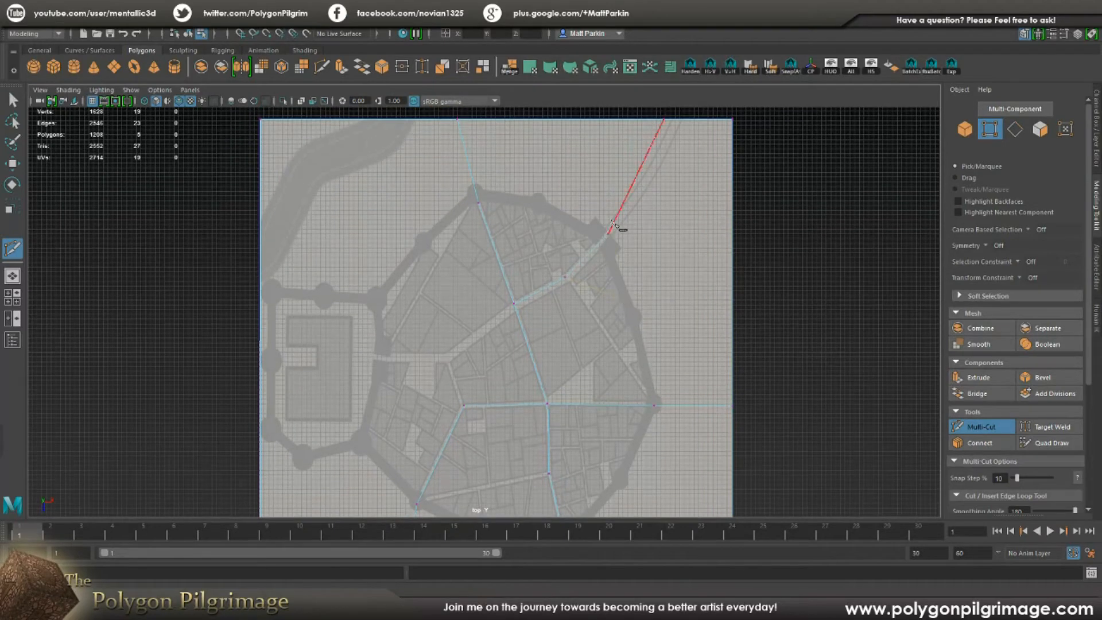
left_click(636, 317)
left_click(654, 405)
right_click(653, 367)
left_click(635, 316)
left_click(732, 296)
right_click(752, 339)
Step: Cut along the northwestern wall from the northernmost tower to the western gate, then along the street to the central southern district's corner
left_click(514, 304)
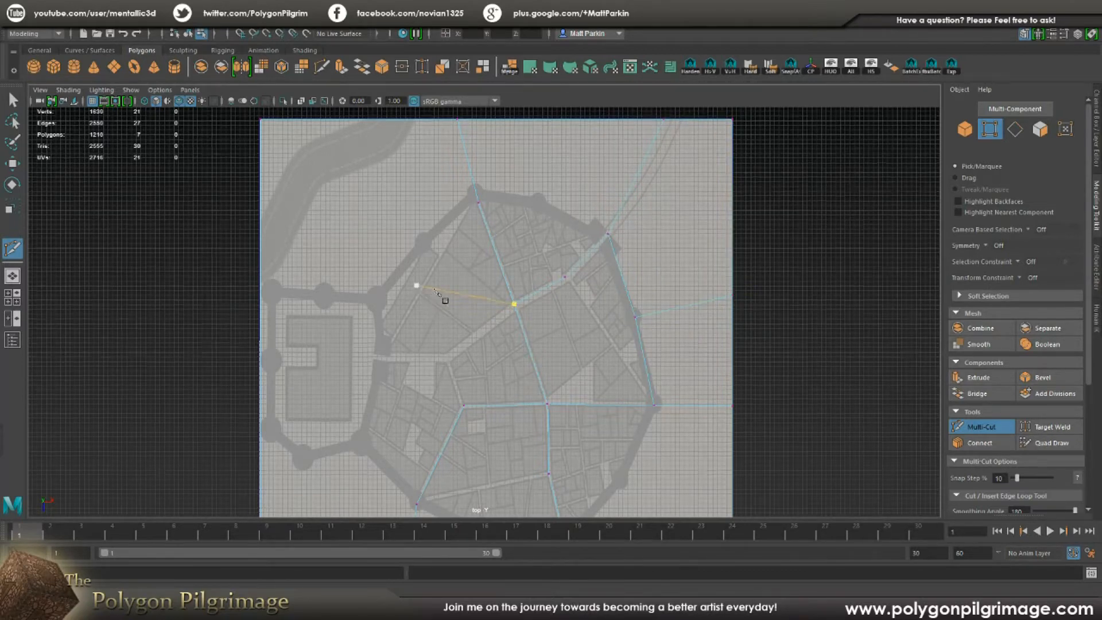
middle_click_drag(417, 285, 494, 309, "alt")
left_click(556, 227)
left_click(555, 227)
left_click(501, 268)
left_click(453, 322)
left_click(451, 380)
left_click(523, 381)
left_click(540, 431)
key("Return")
Step: Cut the main street between the western junction and northern crossroads, and extend a cut from the western gate to the plane's left edge
left_click(523, 382)
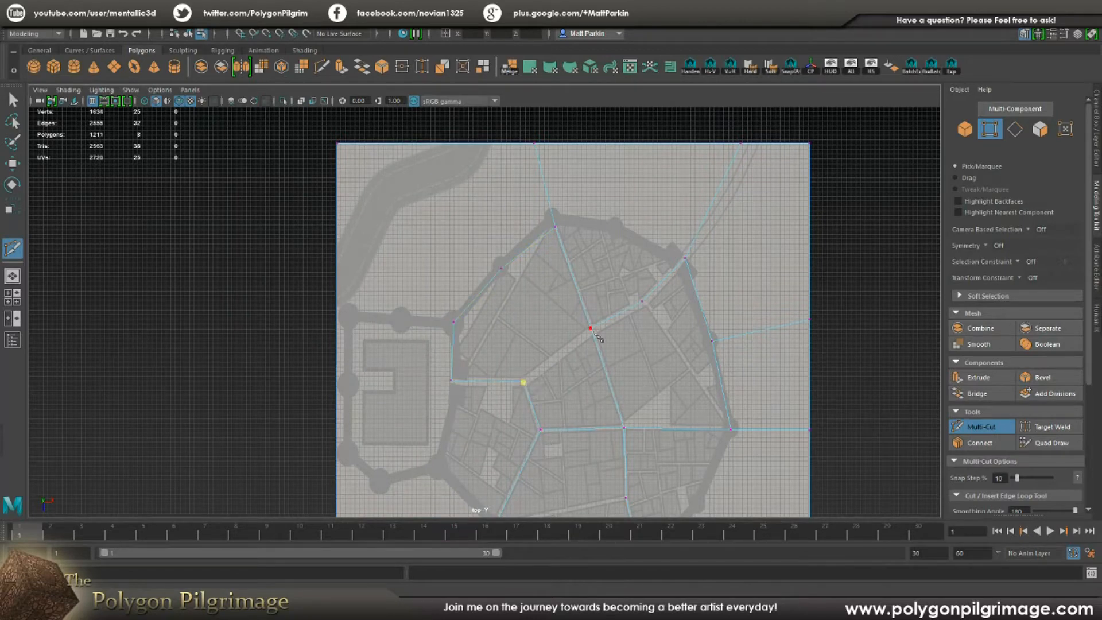
left_click(451, 380)
left_click(338, 380)
key("Return")
Step: Cut the southwestern wall from the western gate through the castle-corner tower to the next tower, and connect the corner tower to the plane's left edge
middle_click_drag(412, 418, 421, 320, "alt")
left_click(458, 281)
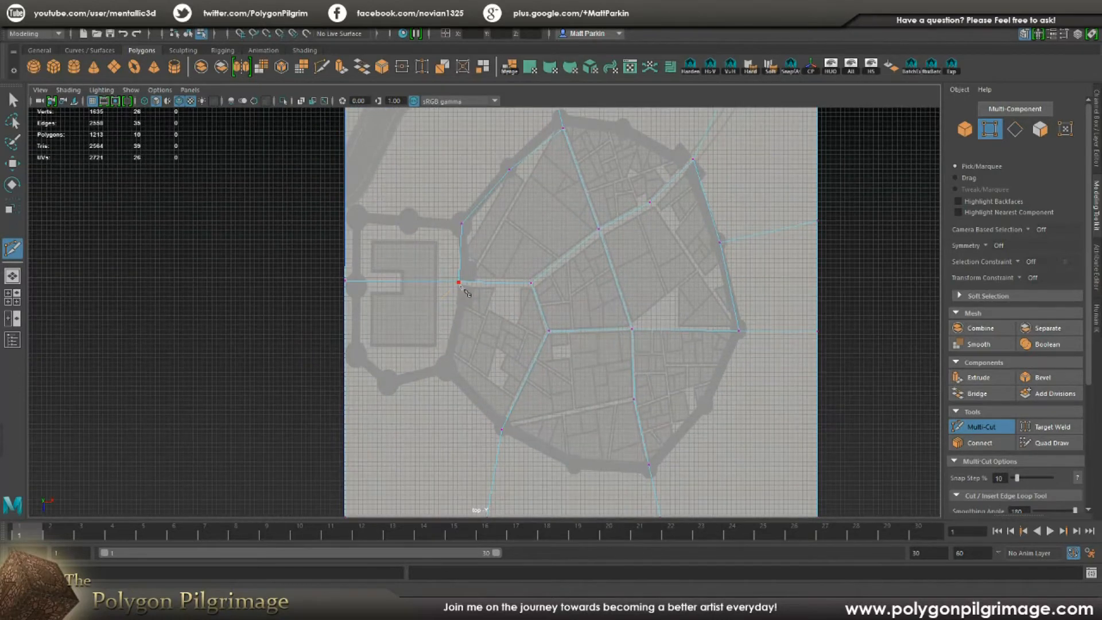
left_click(445, 366)
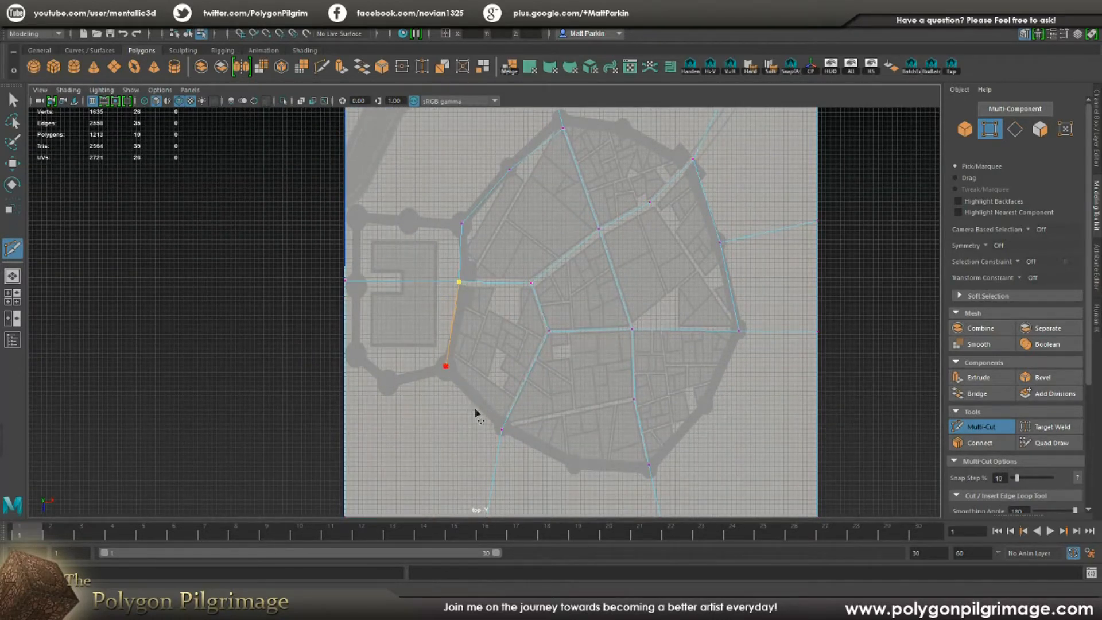
left_click(501, 429)
key("Return")
left_click(446, 366)
middle_click_drag(459, 400, 510, 362, "alt")
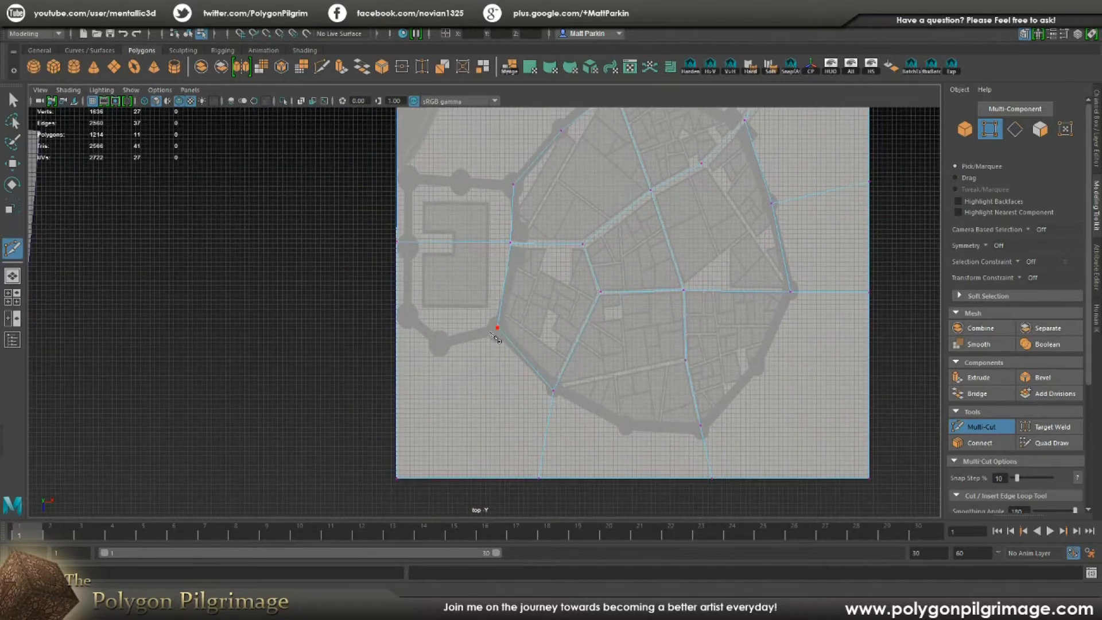
left_click(497, 327)
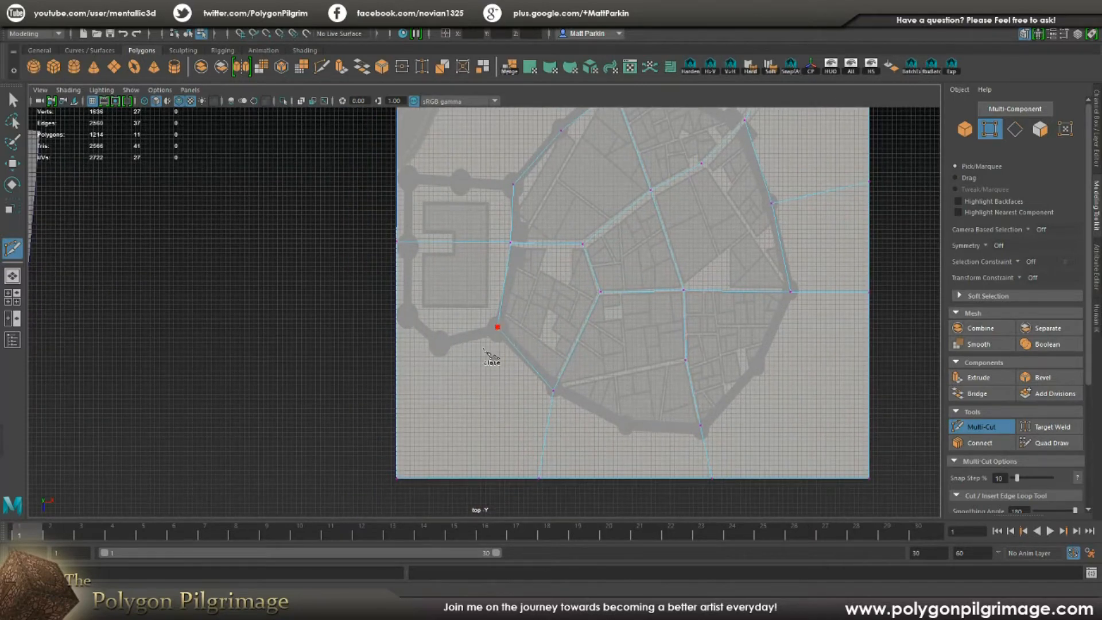
left_click(398, 369)
key("Return")
Step: Cut the southern wall through its three towers and connect the middle tower to the plane's lower edge
left_click(552, 391)
left_click(626, 426)
left_click(699, 426)
key("Return")
left_click(626, 426)
Step: Cut the southeastern wall from the eastern tower through its middle tower, and connect that middle tower to the plane's right edge
middle_click_drag(666, 370, 532, 394, "alt")
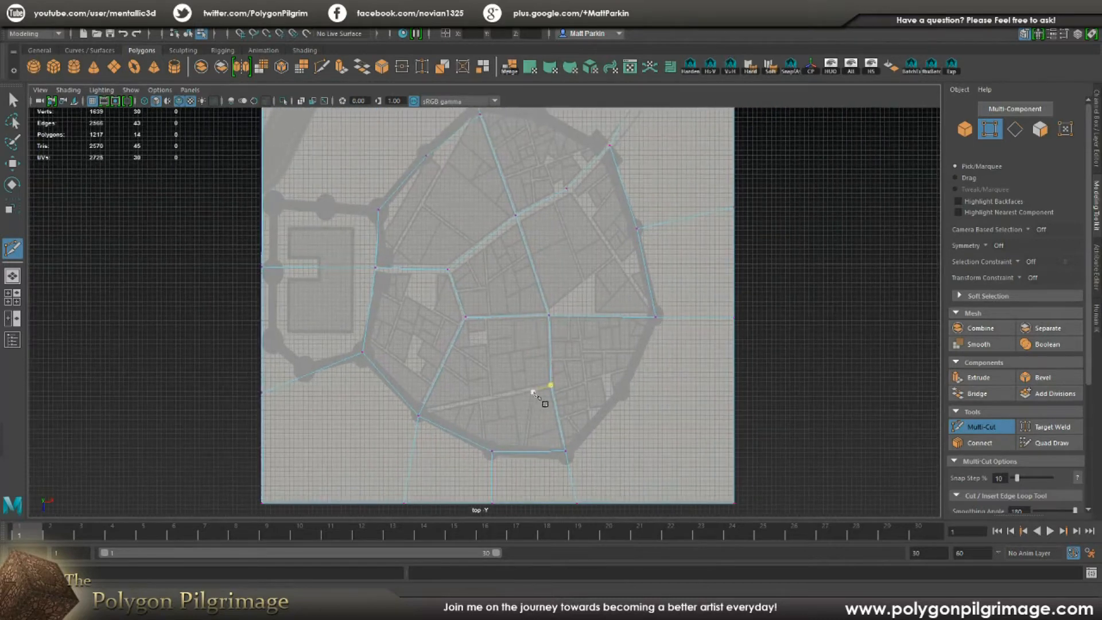
left_click(656, 317)
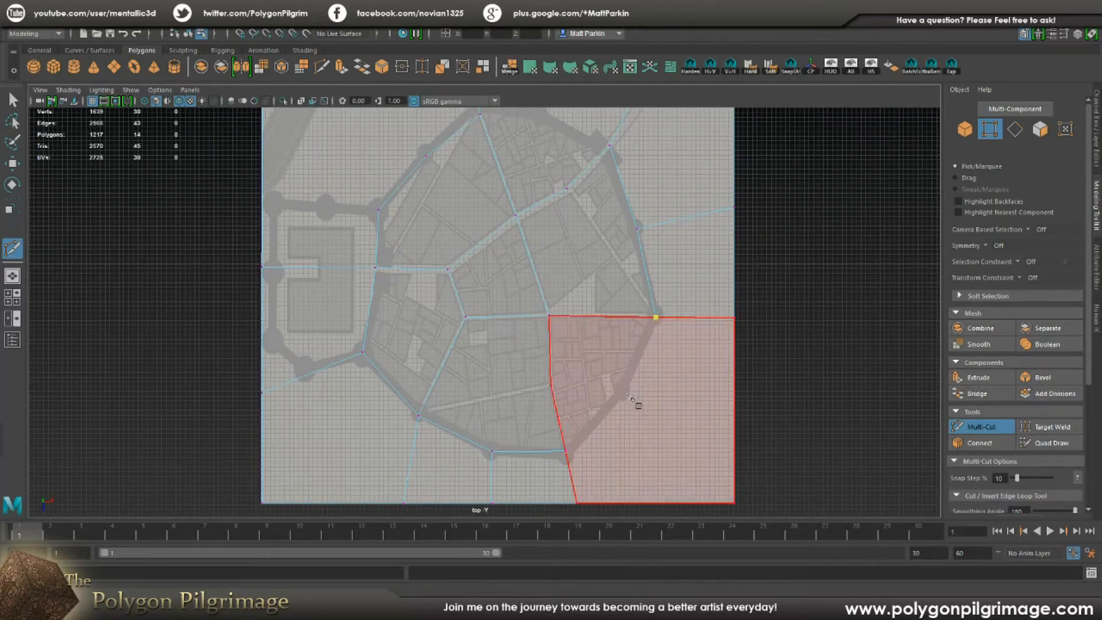
left_click(623, 391)
right_click(626, 439)
left_click(623, 392)
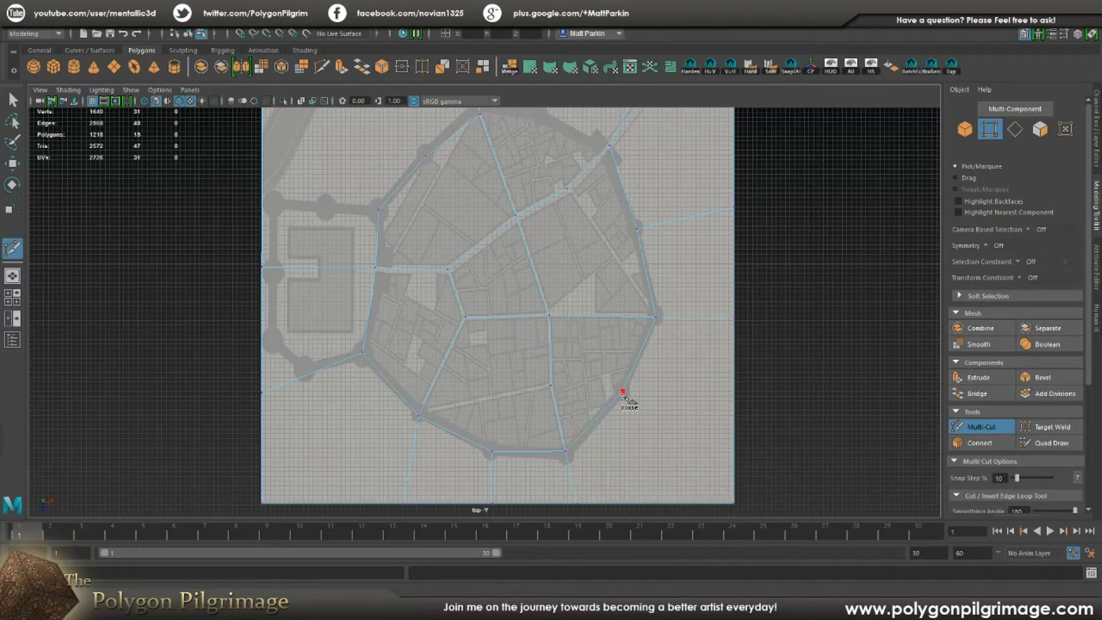
left_click(734, 458)
right_click(623, 374)
Step: Cut from the two northwestern wall towers outward, one to the plane's upper edge and the other to its left edge
middle_click_drag(527, 350, 580, 445, "alt")
scroll(576, 415, "down", 2)
left_click(477, 263)
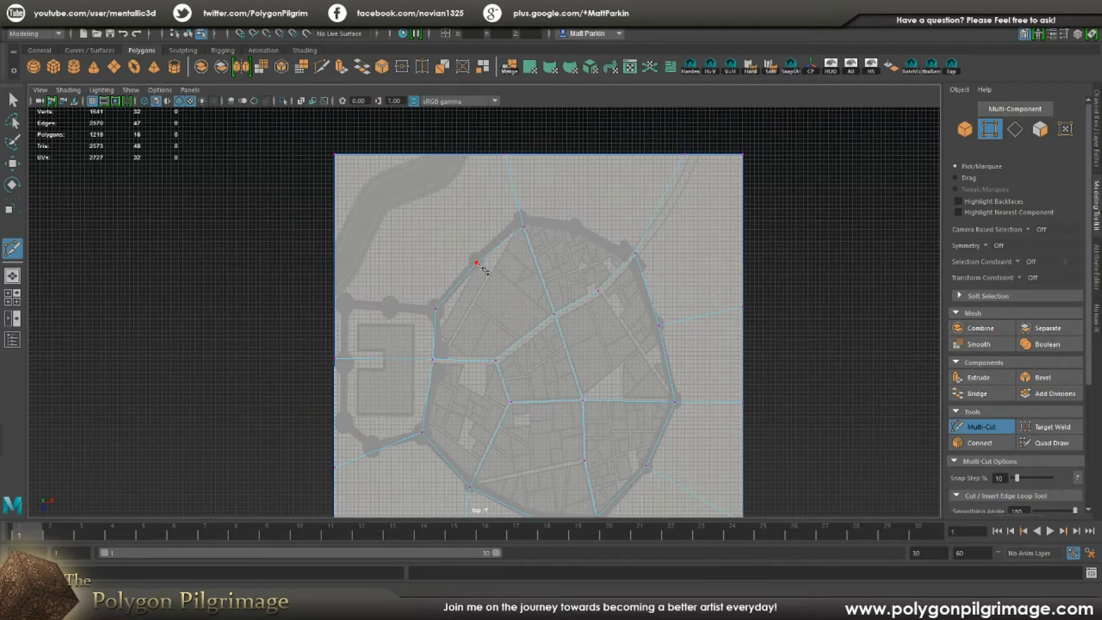
left_click(412, 155)
right_click(423, 216)
left_click(436, 311)
left_click(334, 276)
right_click(471, 285)
Step: Cut the northern wall from the northernmost tower through the next tower to the northeast gate, and connect the middle tower to the upper edge
middle_click_drag(612, 379, 625, 313, "alt")
scroll(533, 184, "up", 2)
middle_click_drag(533, 185, 487, 253, "alt")
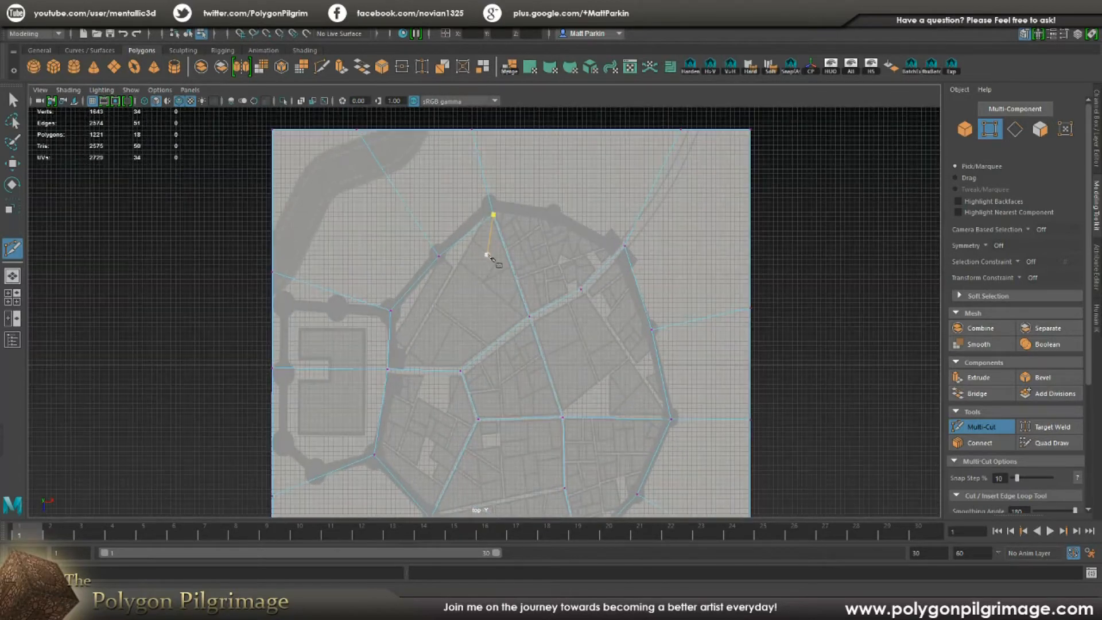
left_click(493, 216)
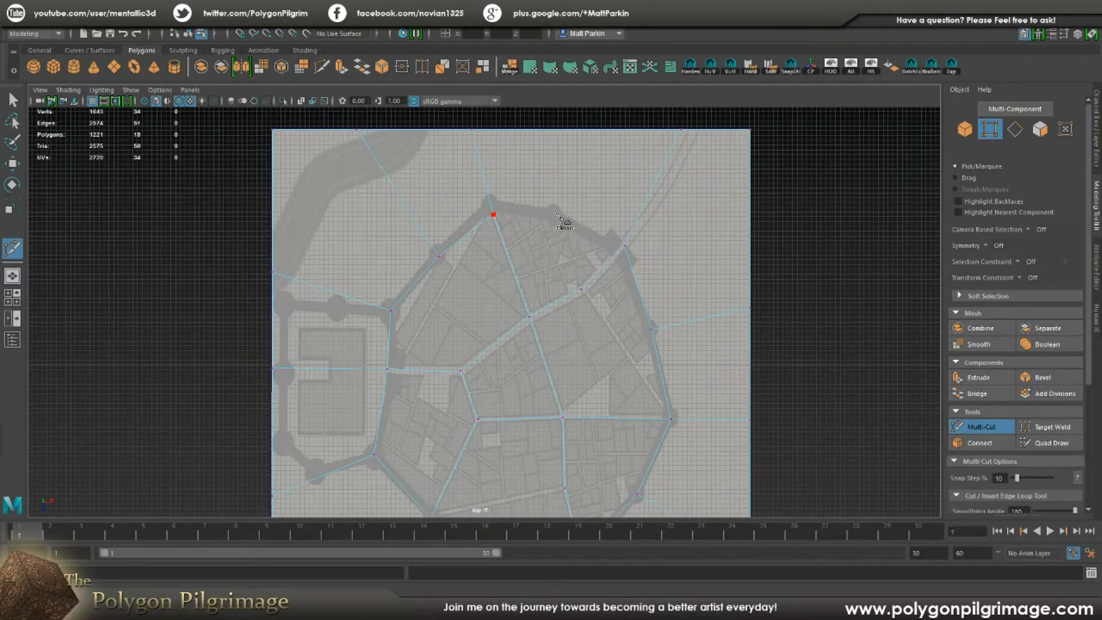
left_click(624, 246)
right_click(581, 250)
left_click(565, 170)
left_click(567, 130)
right_click(575, 147)
Step: Multi-Cut the southern cross street from its junction with the southern main street to the southwestern wall tower
middle_click_drag(577, 322, 576, 236, "alt")
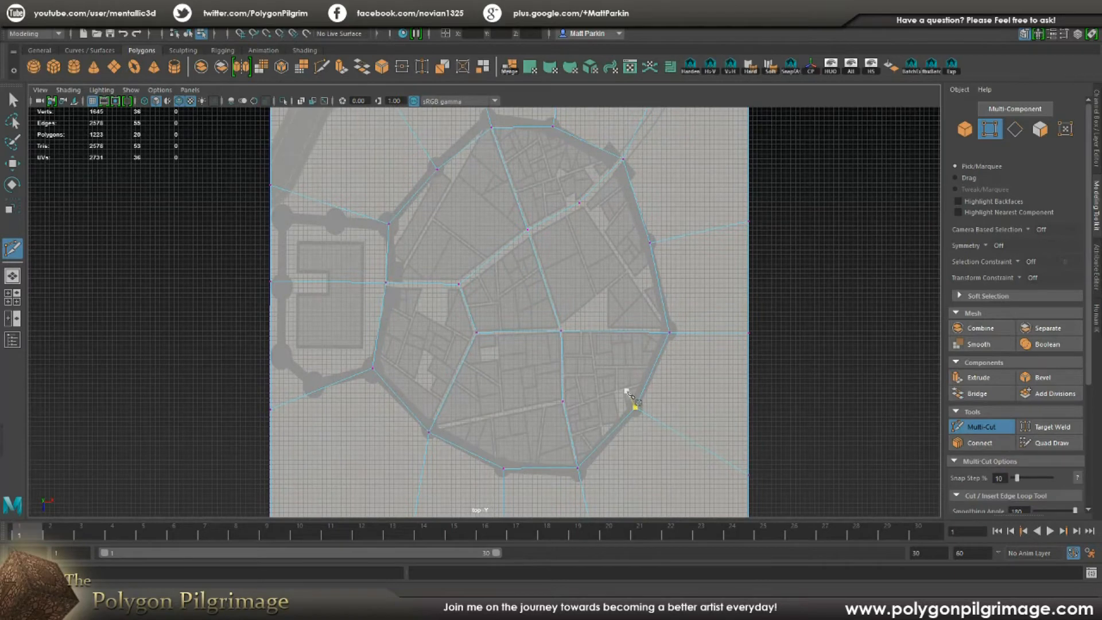
left_click(562, 401)
left_click(504, 467)
scroll(522, 447, "up", 5)
middle_click_drag(541, 448, 481, 384, "alt")
scroll(545, 253, "up", 2)
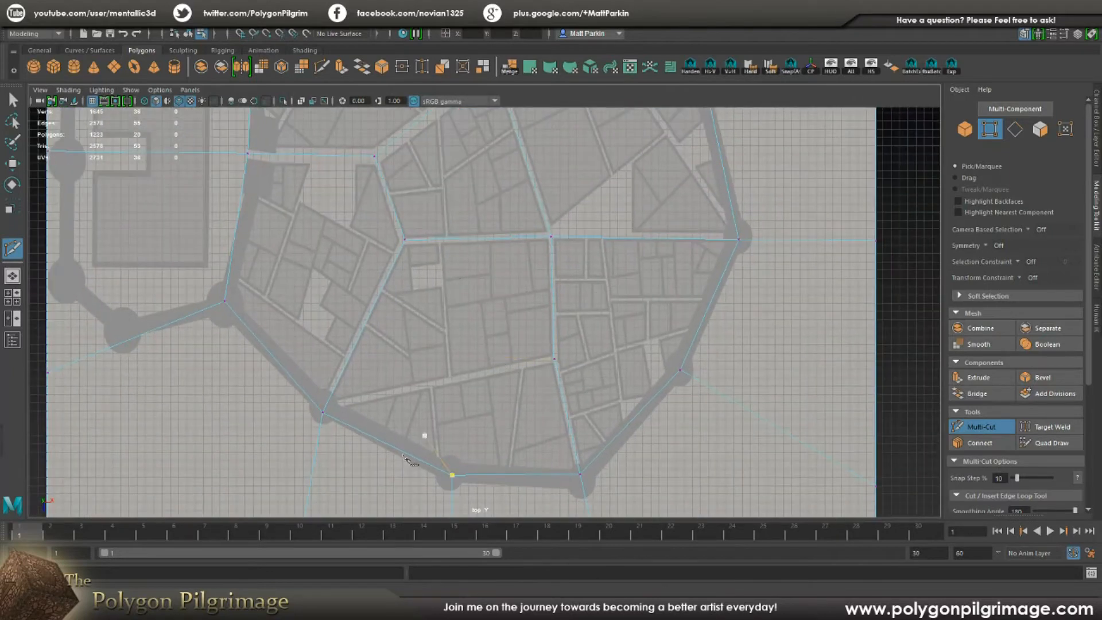
left_click(322, 413)
right_click(335, 419)
Step: Move the southwestern tower vertex and both upper corner vertices of the southern district onto their street centres, and reactivate Multi-Cut
key("q")
left_click(333, 411)
key("w")
middle_click_drag(360, 452, 359, 444)
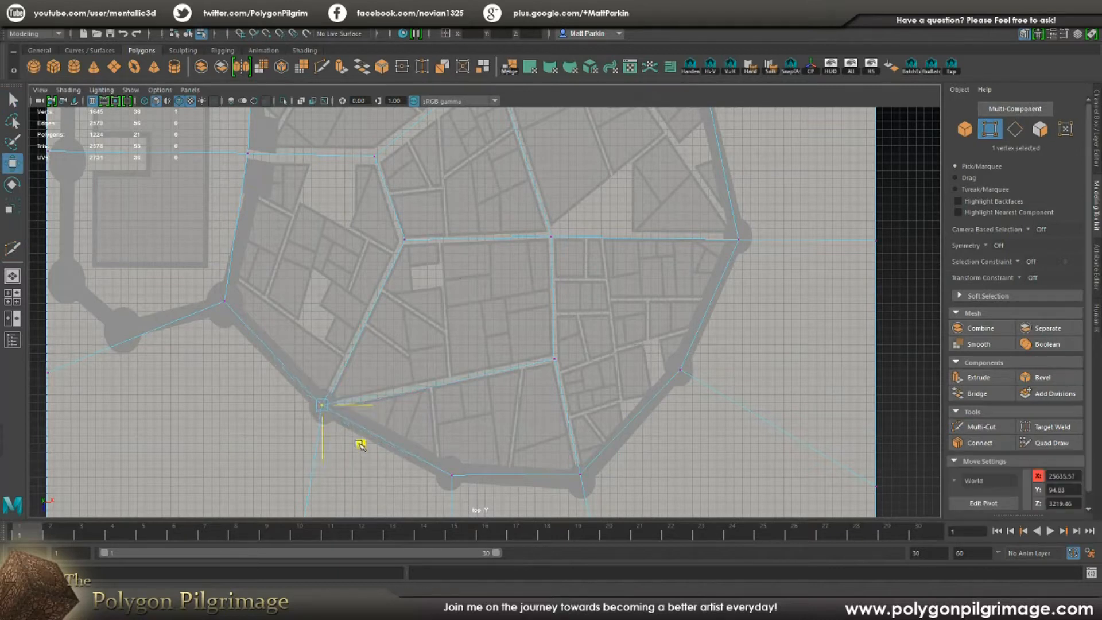
left_click_drag(576, 228, 528, 250)
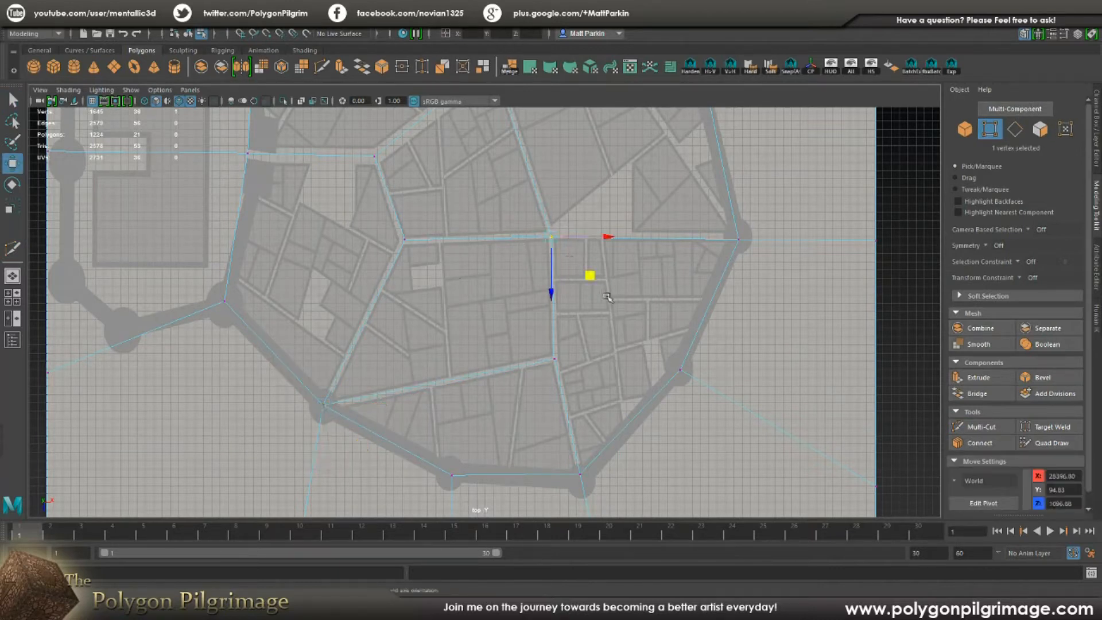
middle_click_drag(593, 277, 440, 279)
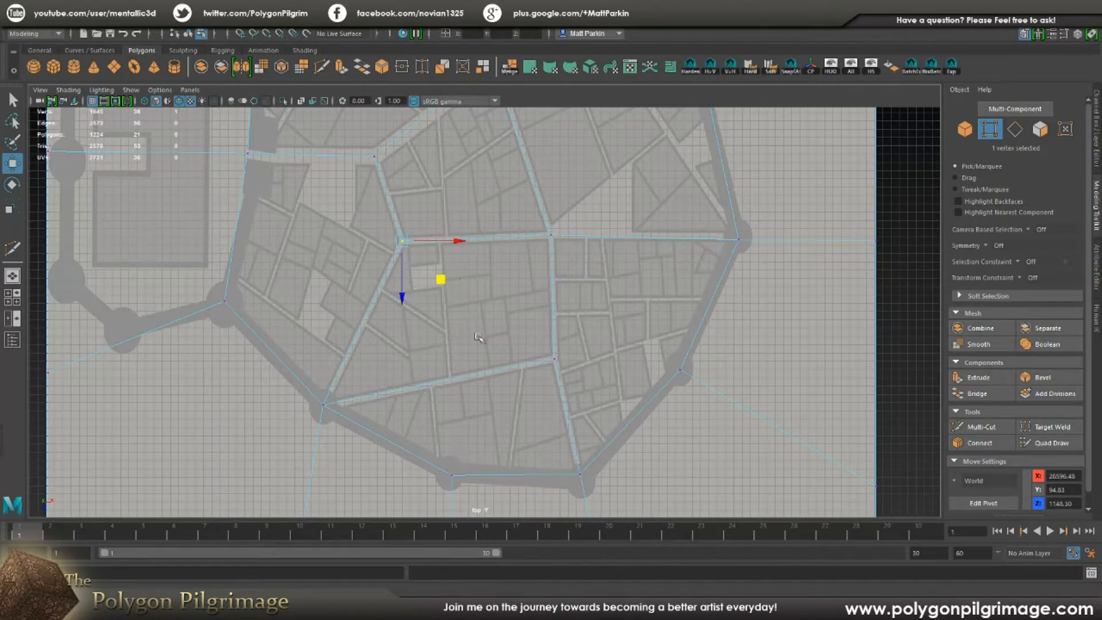
left_click(981, 426)
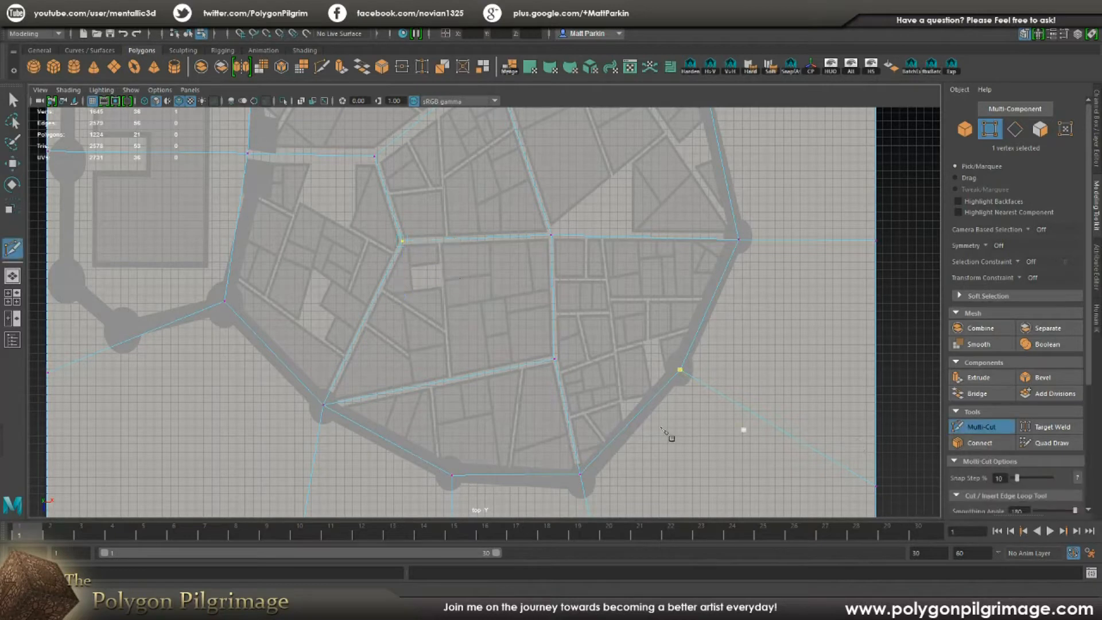
Step: Multi-Cut the southern district's main north-south alley between its bounding streets and a diagonal alley from its western edge to that alley
left_click(440, 253)
left_click(449, 380)
right_click(493, 316)
left_click(379, 288)
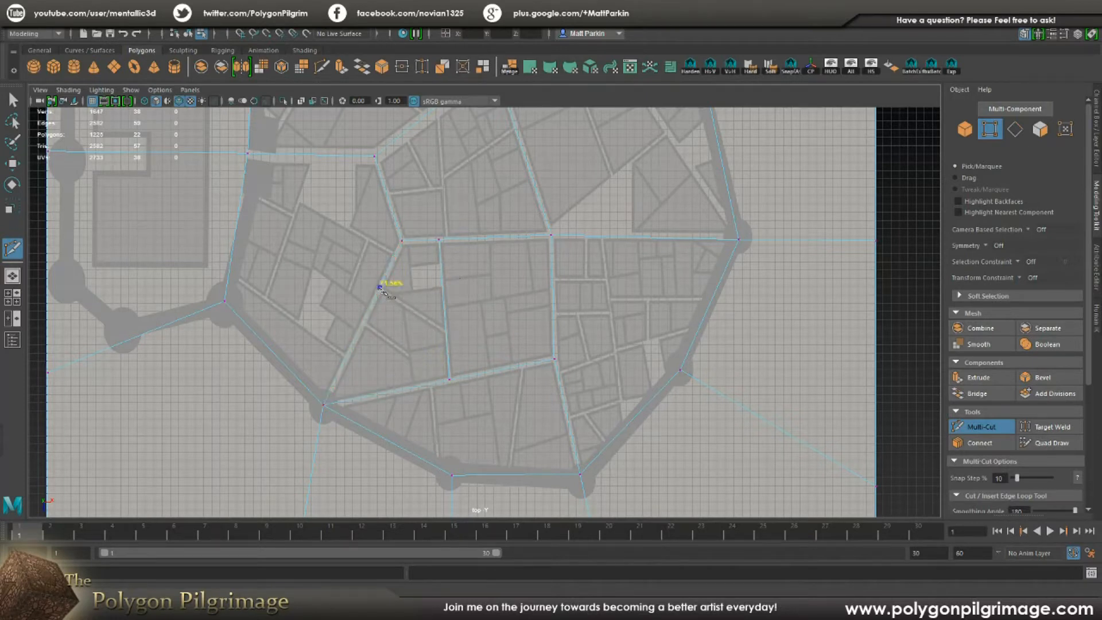
left_click(446, 333)
right_click(419, 313)
Step: Divide the area below the diagonal with an alley down to the southern street and cross cuts reaching the main alley and the western edge
left_click(402, 302)
left_click(415, 387)
right_click(418, 373)
left_click(408, 353)
right_click(431, 373)
left_click(362, 324)
left_click(408, 352)
right_click(378, 372)
Step: Cut a cross alley from the main alley west to the diagonal, and a short alley from it up to the northern street
left_click(442, 290)
right_click(442, 290)
left_click(402, 241)
left_click(412, 241)
left_click(412, 292)
key("Return")
Step: Move the short alley's upper vertex slightly west along the northern street to line up with the map
key("q")
mouse_move(399, 250)
left_mouse_down()
mouse_move(413, 232)
mouse_move(411, 263)
left_mouse_up()
key("w")
left_click(423, 235)
key("F9")
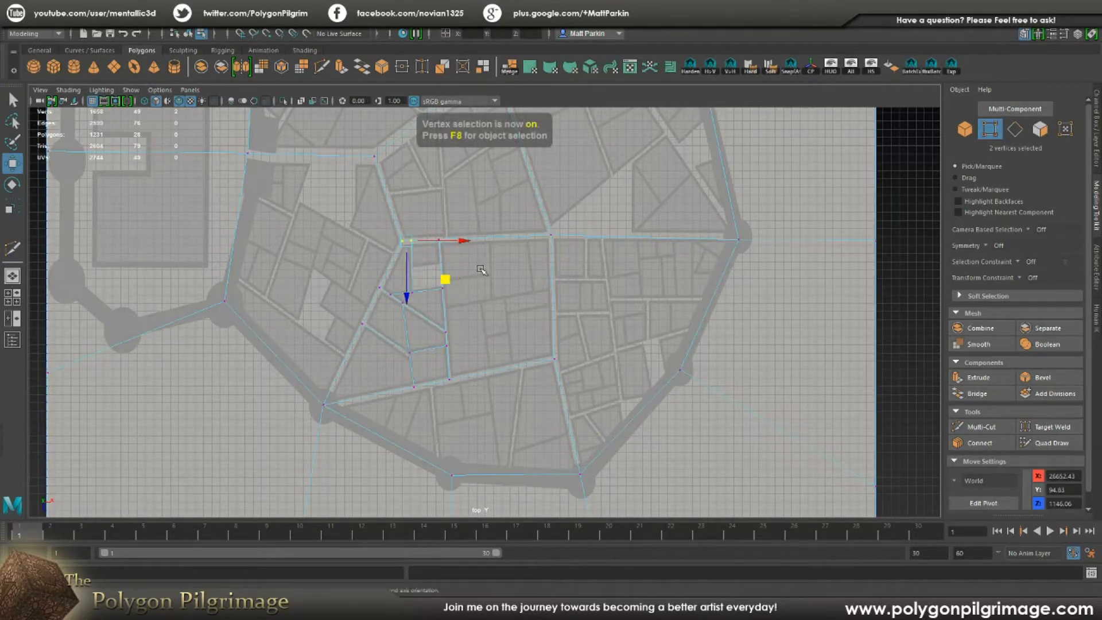
left_click(426, 241)
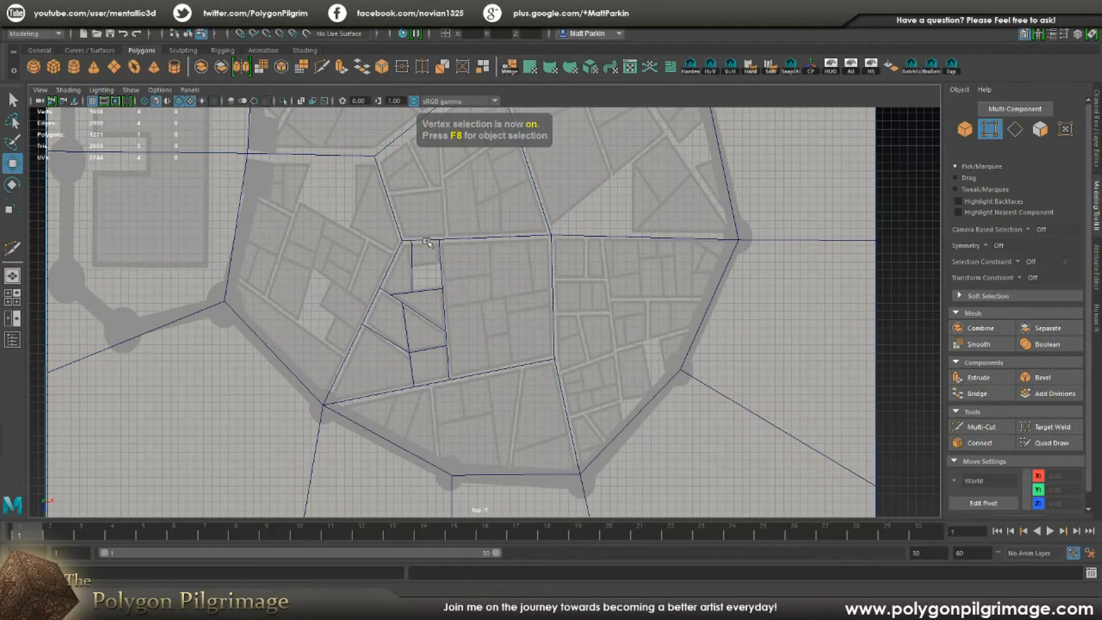
left_click_drag(410, 255, 410, 255)
left_click(445, 332)
left_click(411, 239)
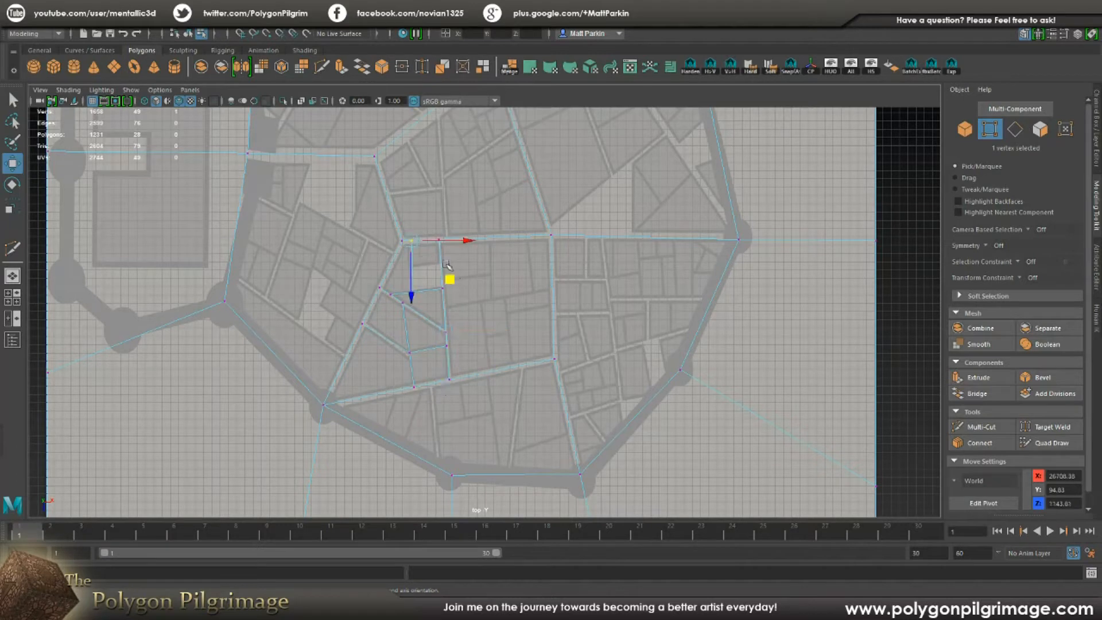
left_click_drag(452, 279, 447, 280)
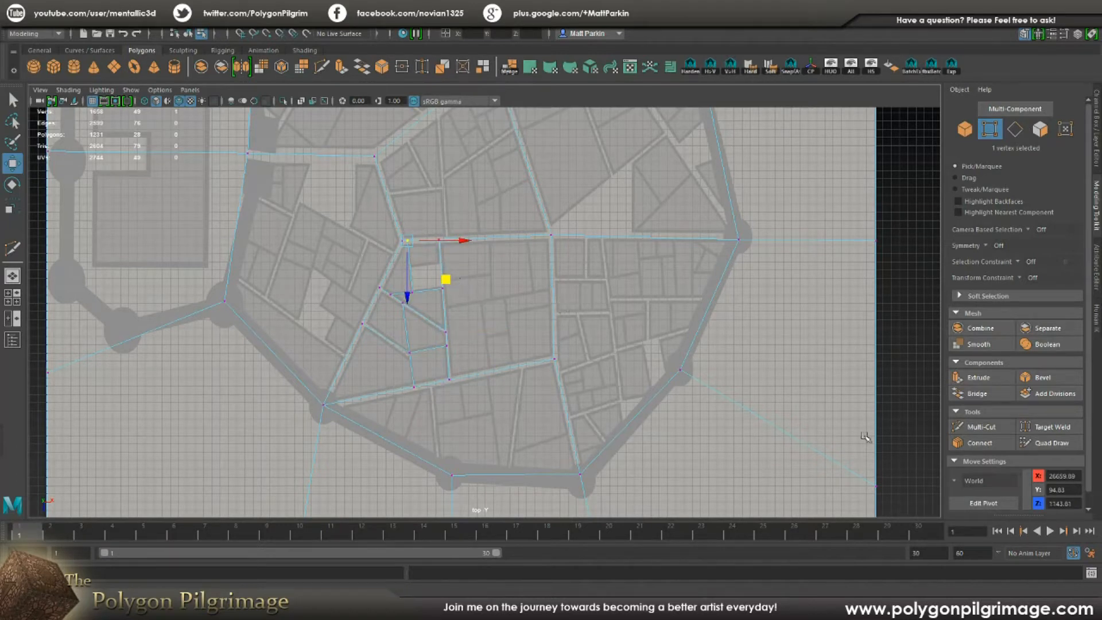
Step: Multi-Cut the northern edge of the small courtyard between the short alley and the main north-south alley
left_click(981, 427)
left_click(410, 266)
left_click(440, 264)
right_click(483, 305)
Step: Cut across the district's eastern half from the main alley to the eastern street, and branch a cut down to the southern street
left_click(447, 345)
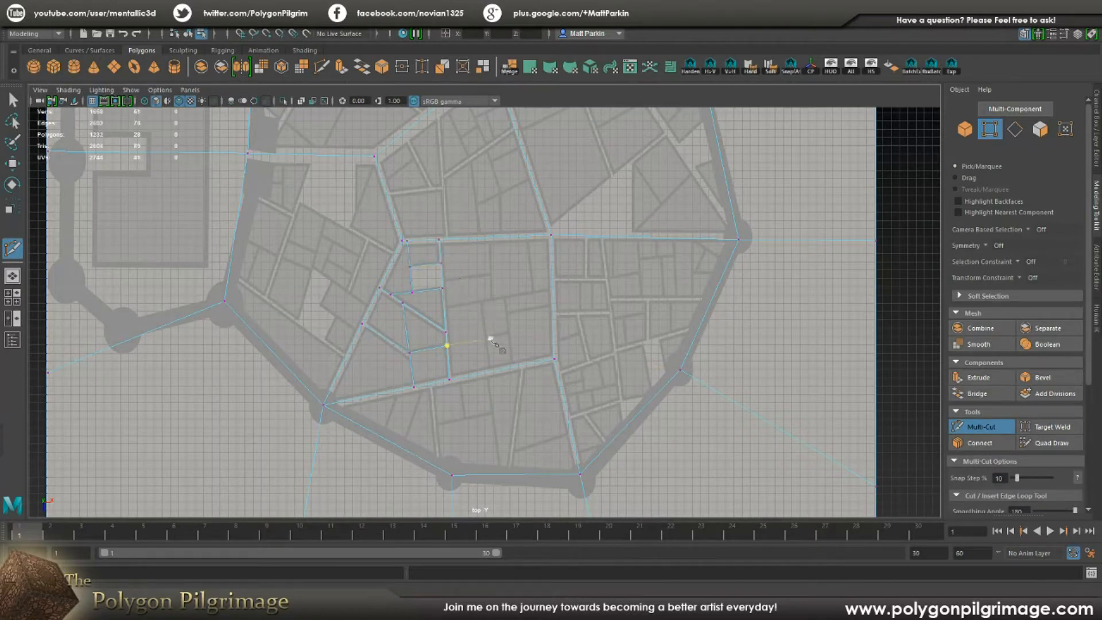
left_click(445, 309)
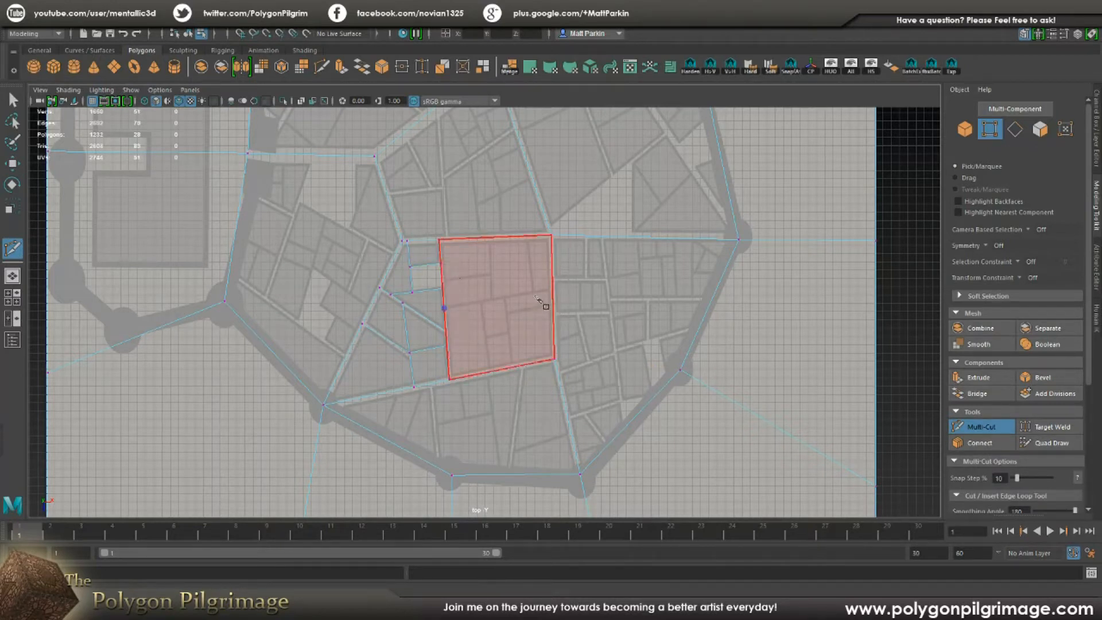
left_click(552, 290)
left_click(482, 301)
left_click(489, 371)
key("Return")
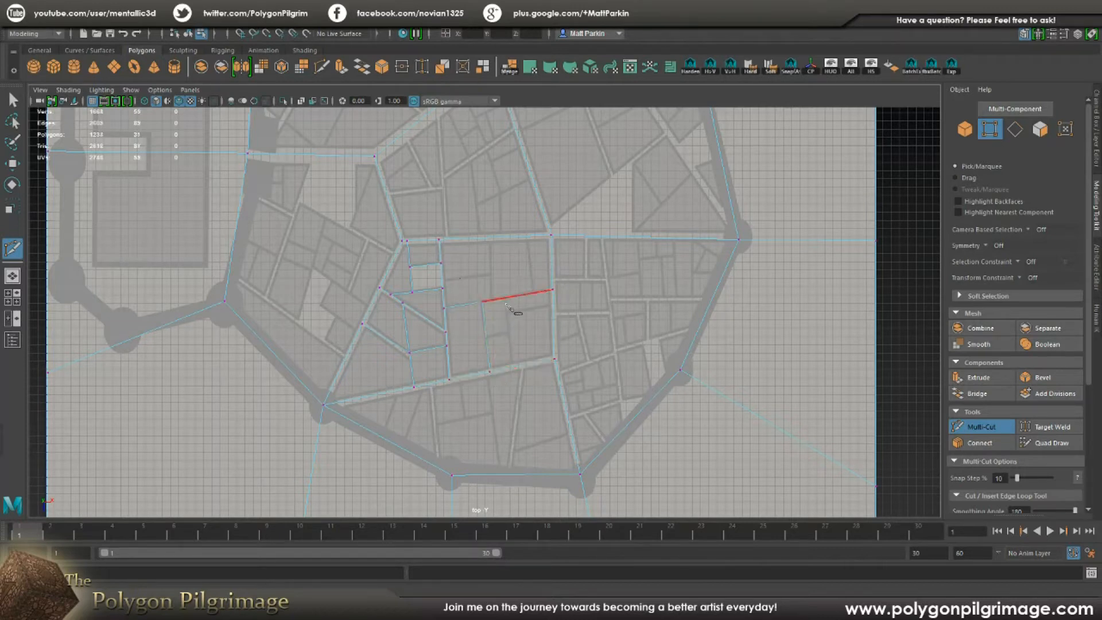
Step: Divide the southeastern part with a second alley to the southern street, a short link between both alleys, and a cut to the eastern street
left_click(505, 298)
left_click(515, 365)
key("Return")
left_click(486, 337)
left_click(510, 333)
key("Return")
left_click(507, 313)
left_click(554, 310)
key("Return")
Step: Divide the northeastern part with two alleys down from the northern street and a cross cut from the main alley to the first one
left_click(442, 280)
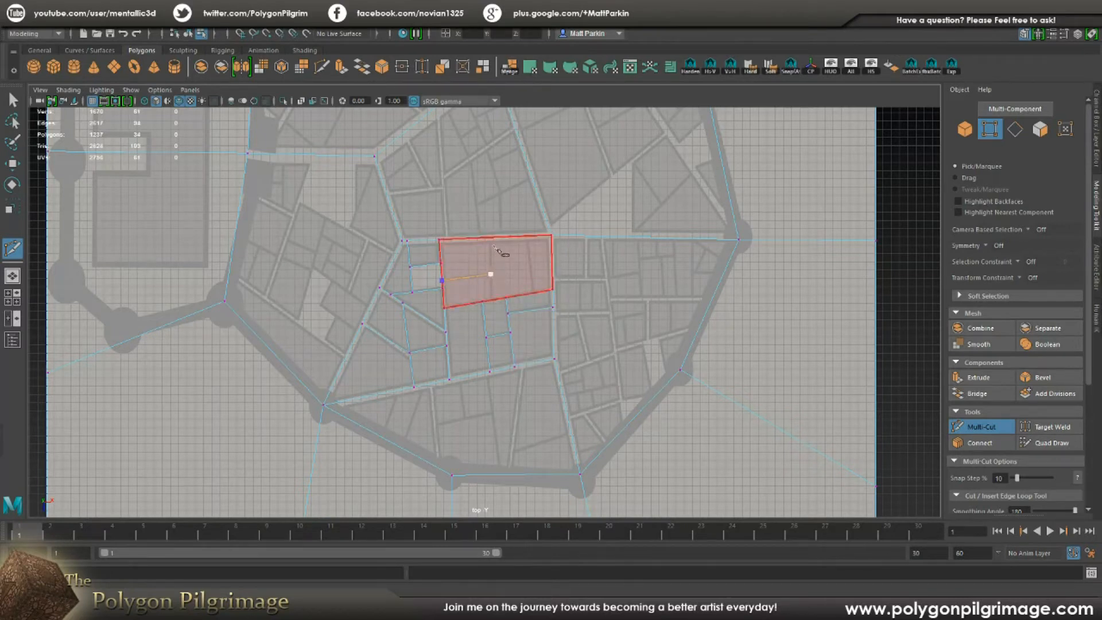
key("ctrl+z")
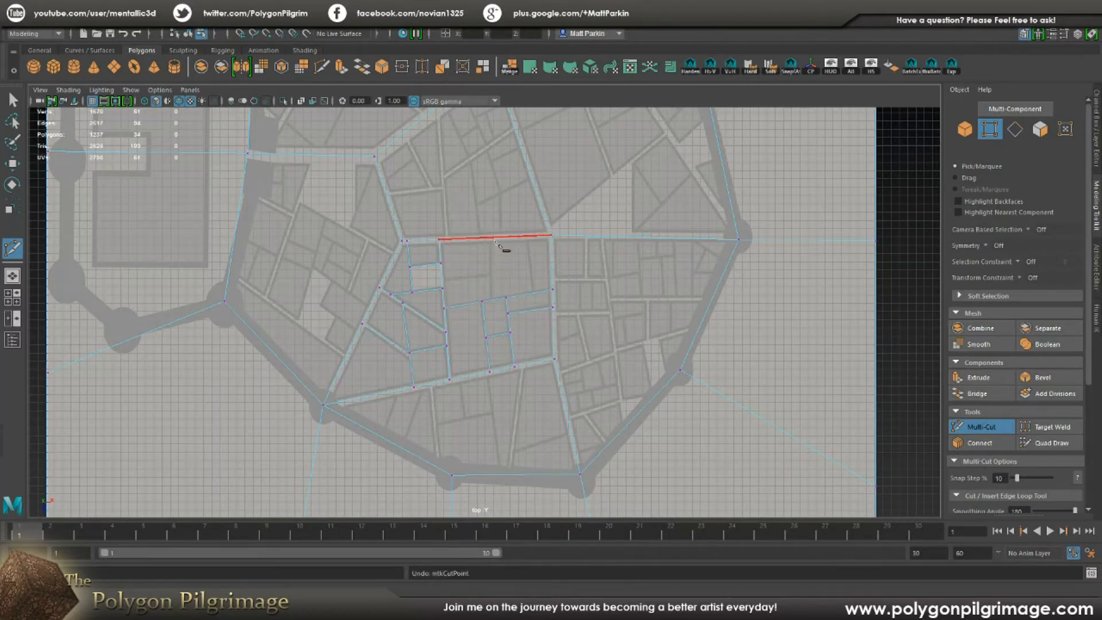
left_click(490, 237)
left_click(492, 299)
key("Return")
left_click(441, 281)
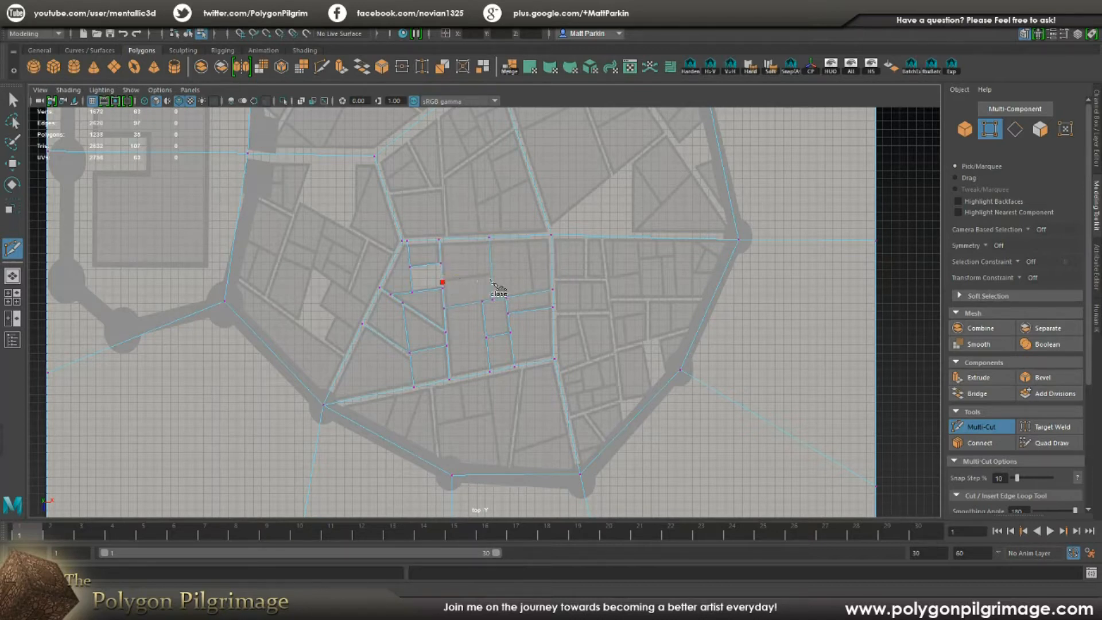
left_click(491, 274)
key("Return")
left_click(524, 236)
left_click(533, 291)
key("Return")
left_click(553, 308)
key("Escape")
Step: Select all plane faces surrounding the subdivided southern district and delete them
scroll(553, 287, "down", 3)
scroll(496, 308, "up", 1)
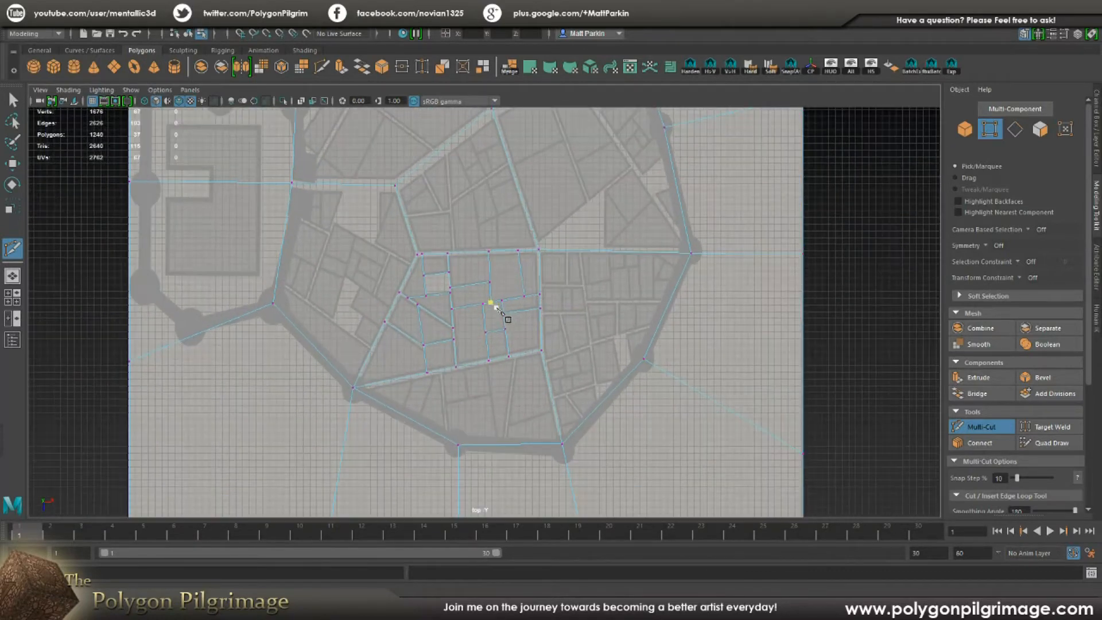
key("q")
scroll(545, 315, "down", 4)
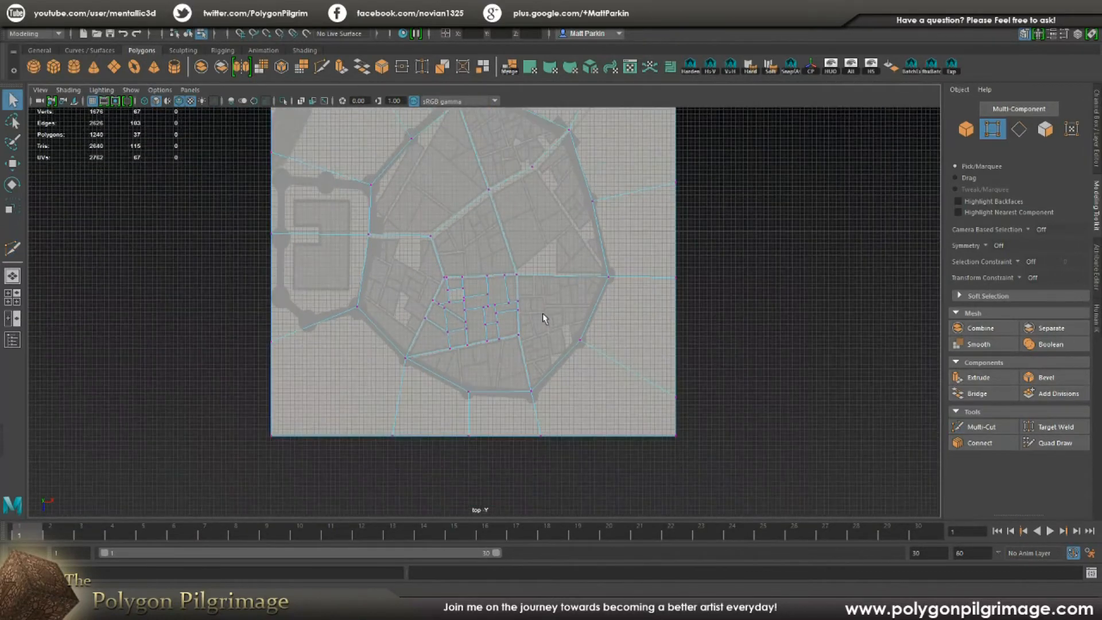
key("F11")
scroll(551, 316, "down", 3)
left_click_drag(637, 441, 536, 170)
left_click_drag(291, 153, 419, 414, "shift")
left_click_drag(537, 431, 437, 362, "shift")
middle_click_drag(673, 261, 671, 338, "alt")
left_click_drag(669, 169, 423, 332, "shift")
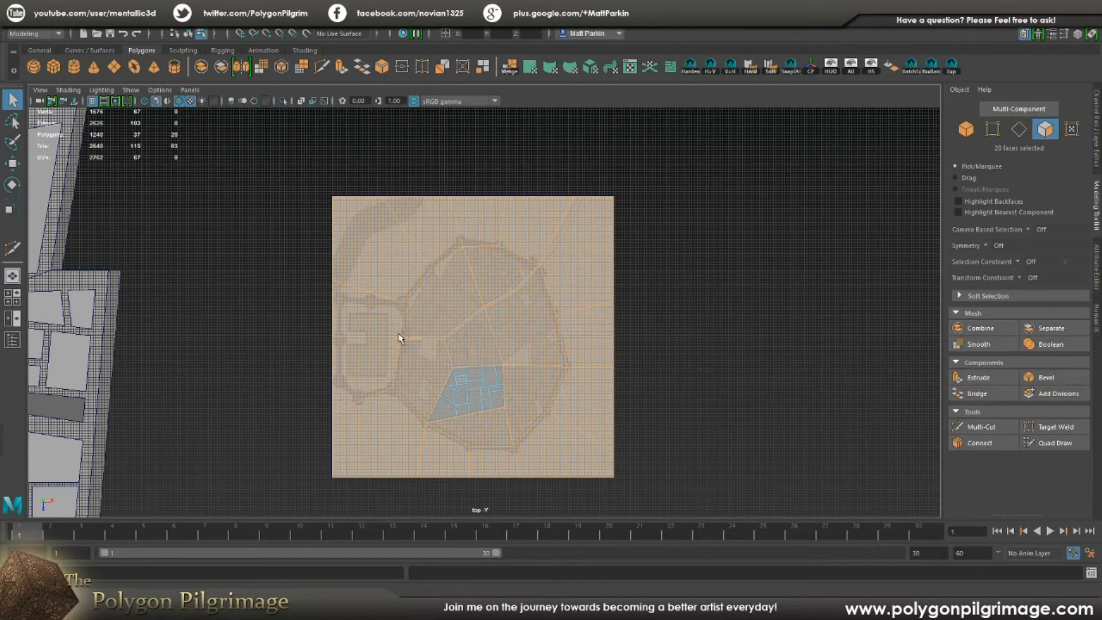
key("Delete")
Step: Examine the remaining district mesh up close over the map in the perspective view
key("space")
key("space")
left_click_drag(515, 395, 509, 307, "alt")
scroll(502, 385, "up", 6)
middle_click_drag(503, 385, 513, 323, "alt")
left_click_drag(590, 325, 488, 368, "alt")
scroll(436, 315, "up", 4)
middle_click_drag(435, 315, 521, 319, "alt")
scroll(522, 319, "up", 3)
left_click_drag(503, 330, 537, 297, "alt")
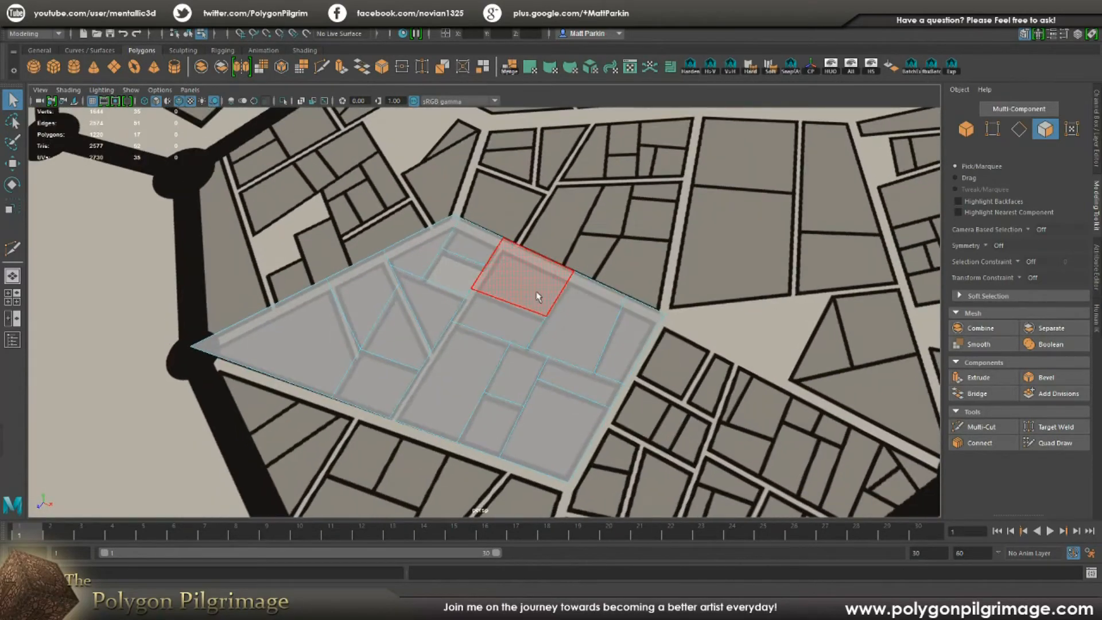
mouse_move(459, 304)
left_mouse_down("alt")
mouse_move(522, 302)
mouse_move(585, 269)
mouse_move(465, 307)
left_mouse_up("alt")
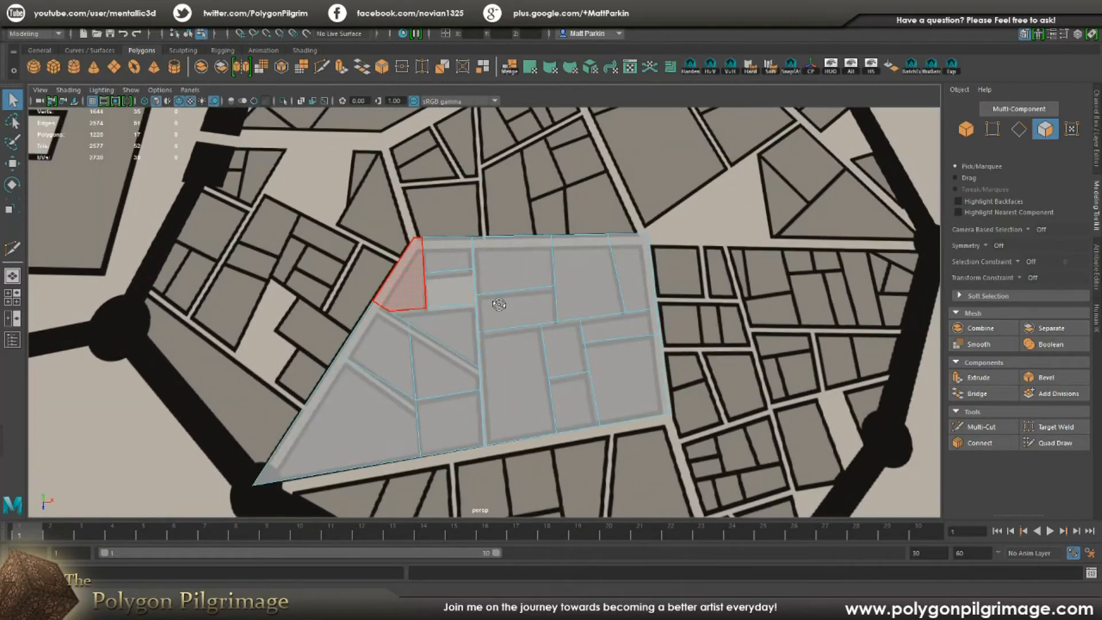
Step: Select all edges of the district mesh and bevel them to form street-width strips
left_click(1017, 133)
left_click_drag(608, 289, 558, 329, "alt")
right_click_drag(558, 330, 313, 251, "alt")
left_click_drag(317, 240, 685, 476)
key("f")
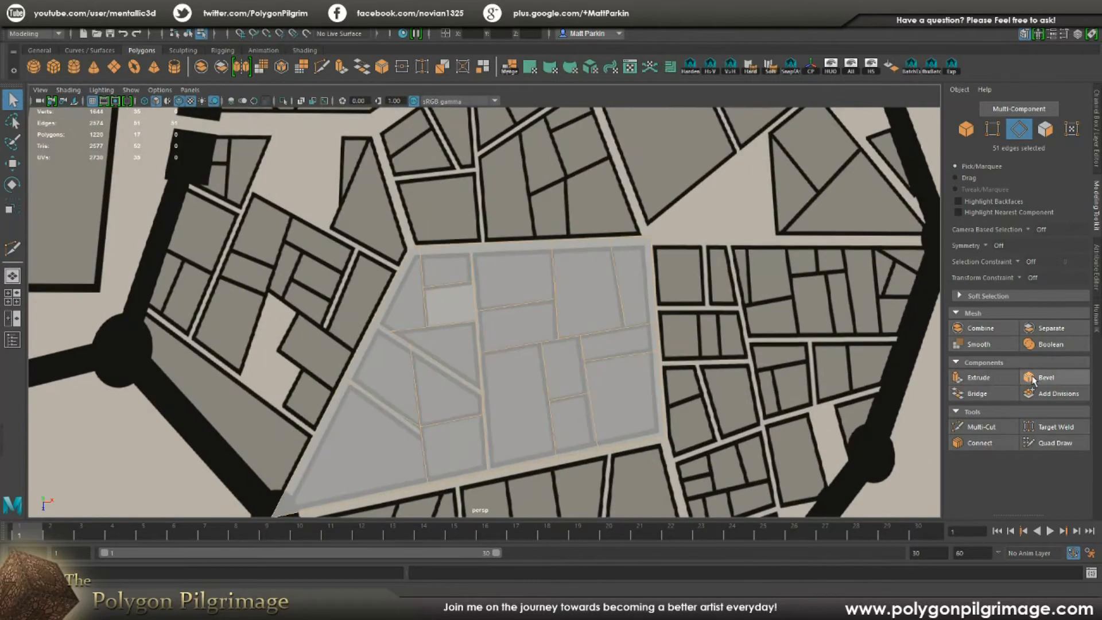
left_click(1046, 378)
Step: Compare the bevelled strips with the map's streets in the perspective and top views
left_click_drag(628, 397, 558, 376, "alt")
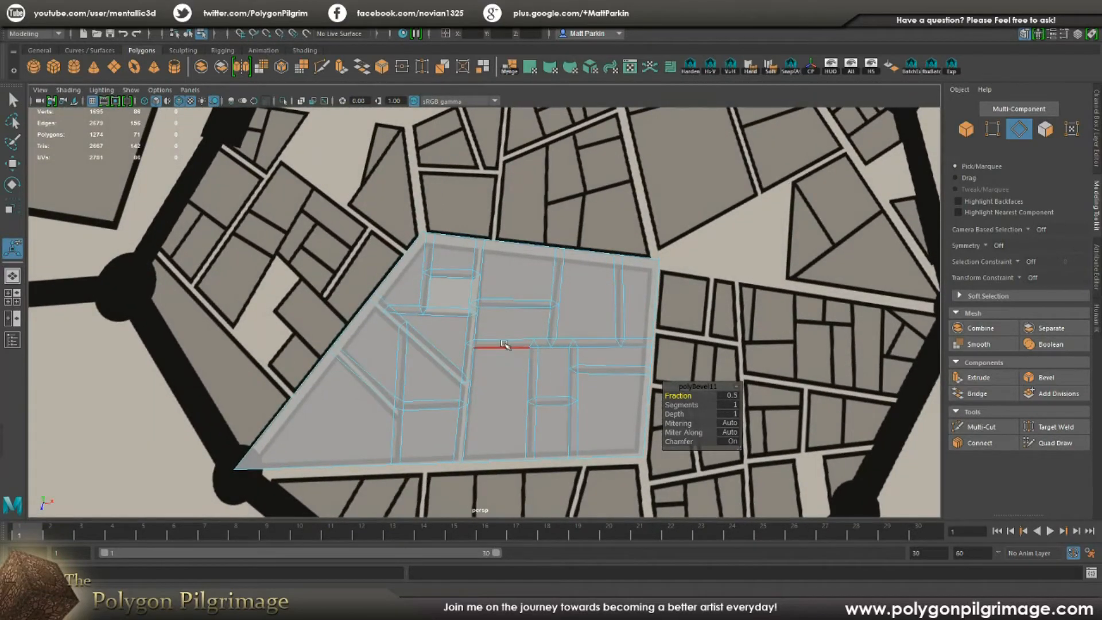
key("space")
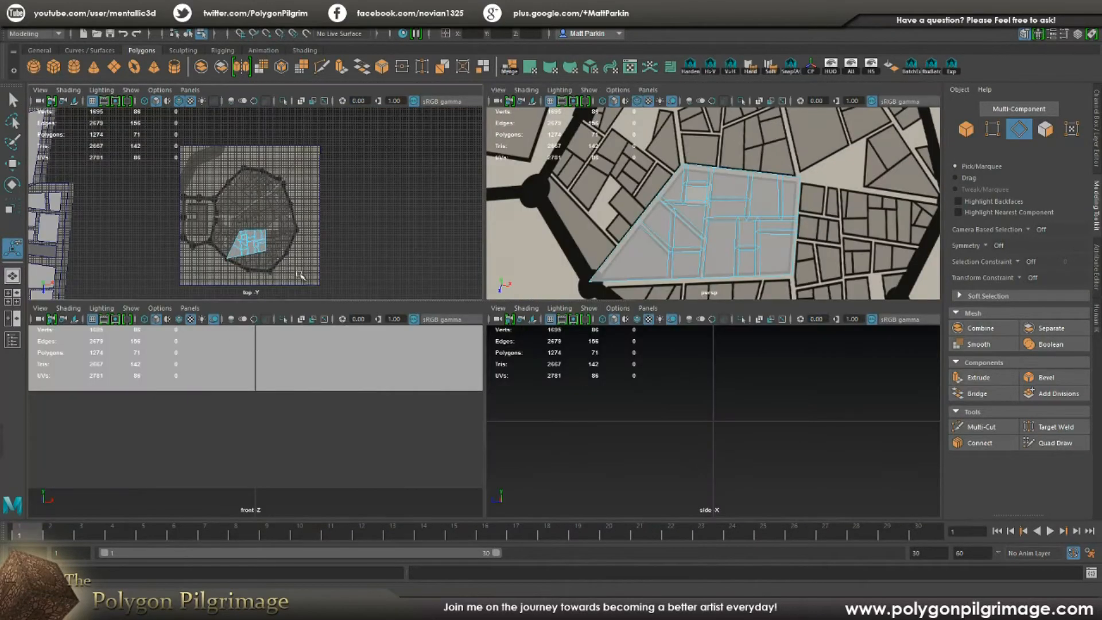
key("space")
scroll(454, 325, "up", 6)
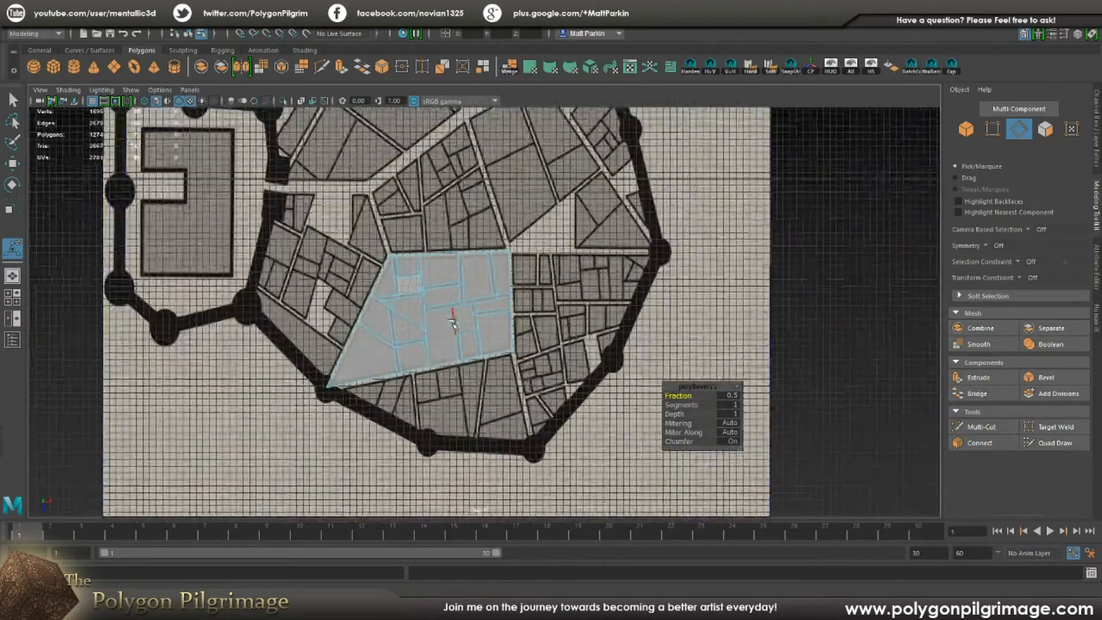
scroll(453, 325, "up", 5)
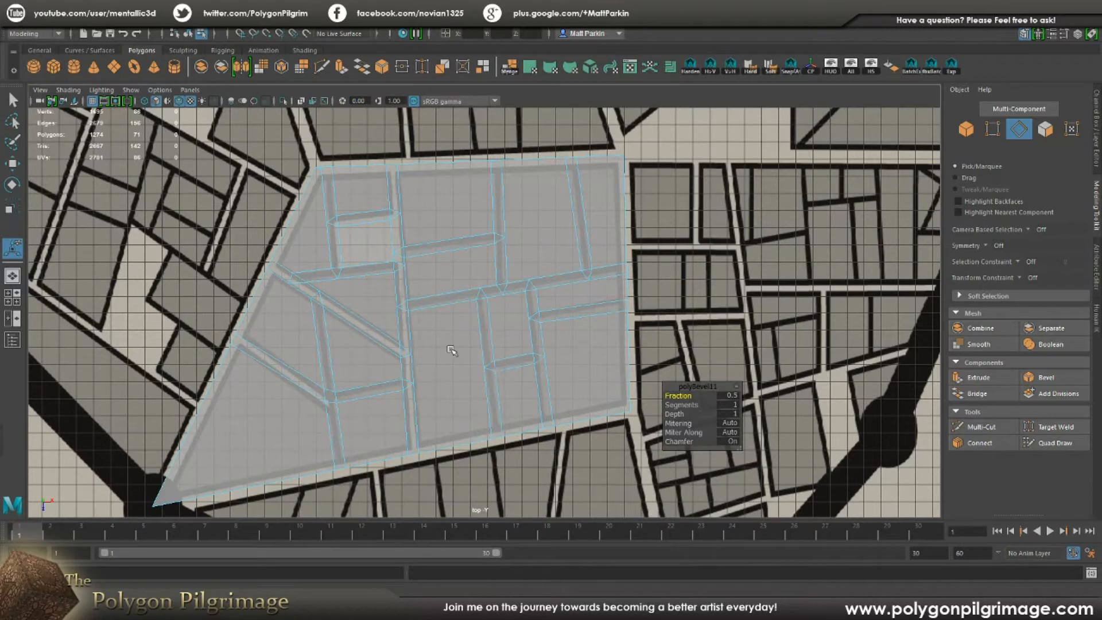
left_click_drag(684, 388, 752, 372)
key("q")
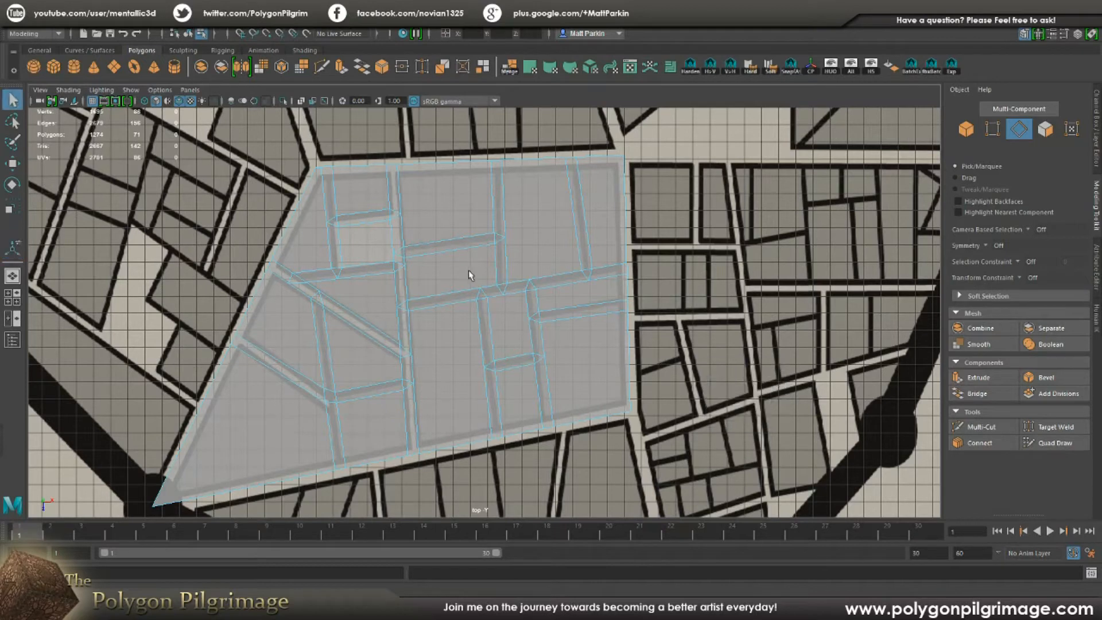
middle_click_drag(468, 270, 494, 301, "alt")
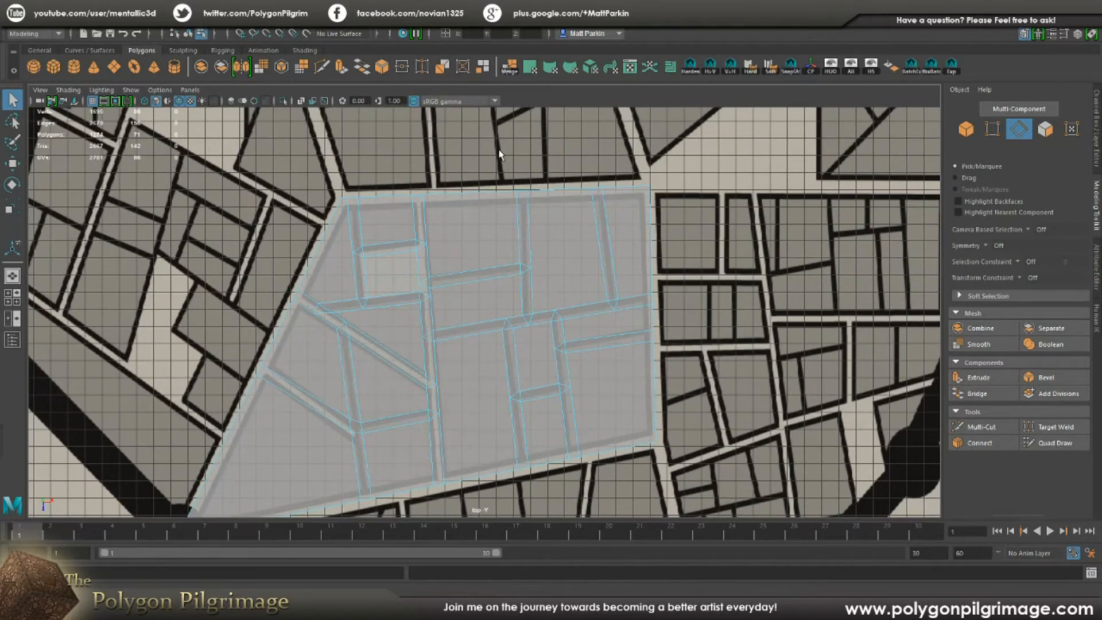
Step: Select every building-lot face except the northwestern courtyard, invert the selection, and delete the street strips and courtyard
key("F11")
left_click(495, 200)
left_click(484, 219)
left_click(560, 246, "shift")
left_click(618, 217, "shift")
left_click(643, 327, "shift")
left_click(629, 389, "shift")
left_click(531, 350, "shift")
left_click(470, 301, "shift")
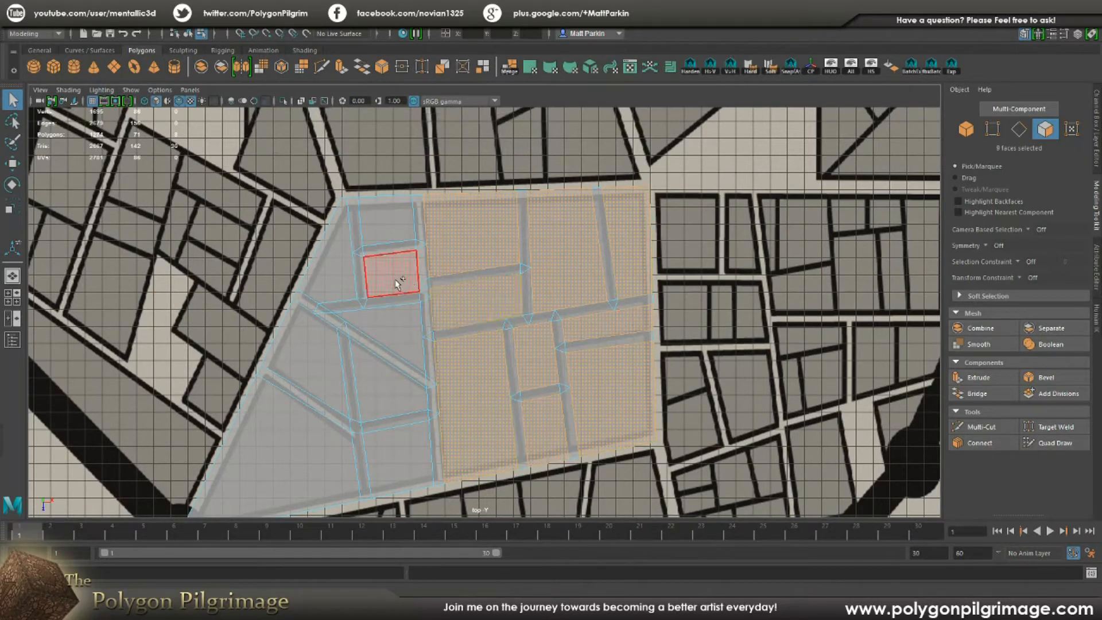
left_click(386, 228, "shift")
left_click(329, 252, "shift")
left_click(401, 332, "shift")
left_click(391, 392, "shift")
left_click(298, 350, "shift")
left_click(296, 450, "shift")
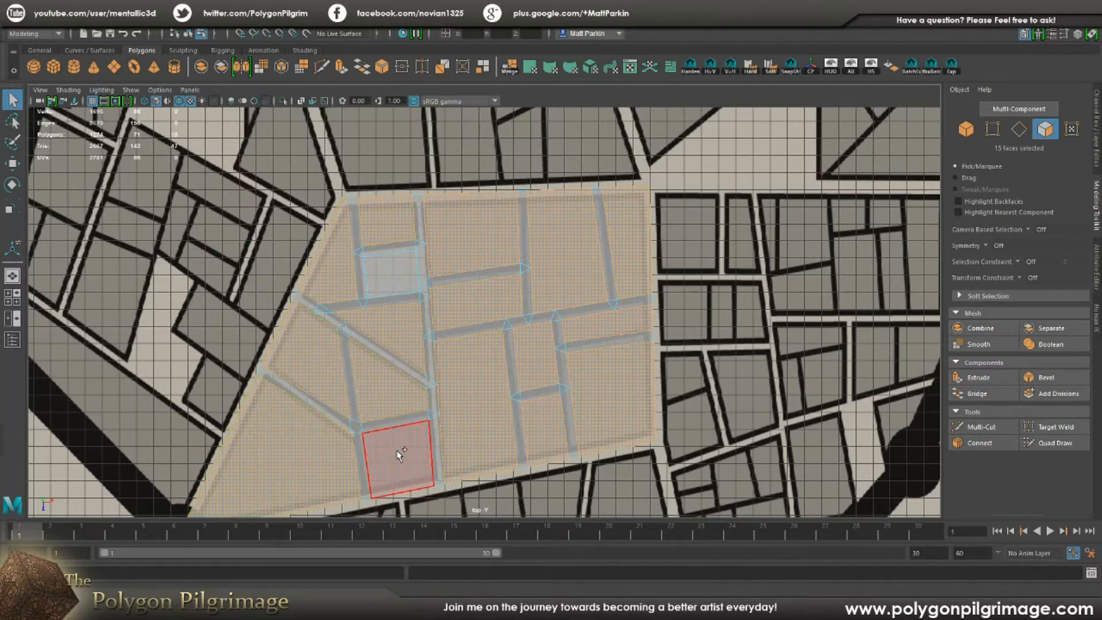
left_click(396, 451, "shift")
scroll(511, 325, "down", 2)
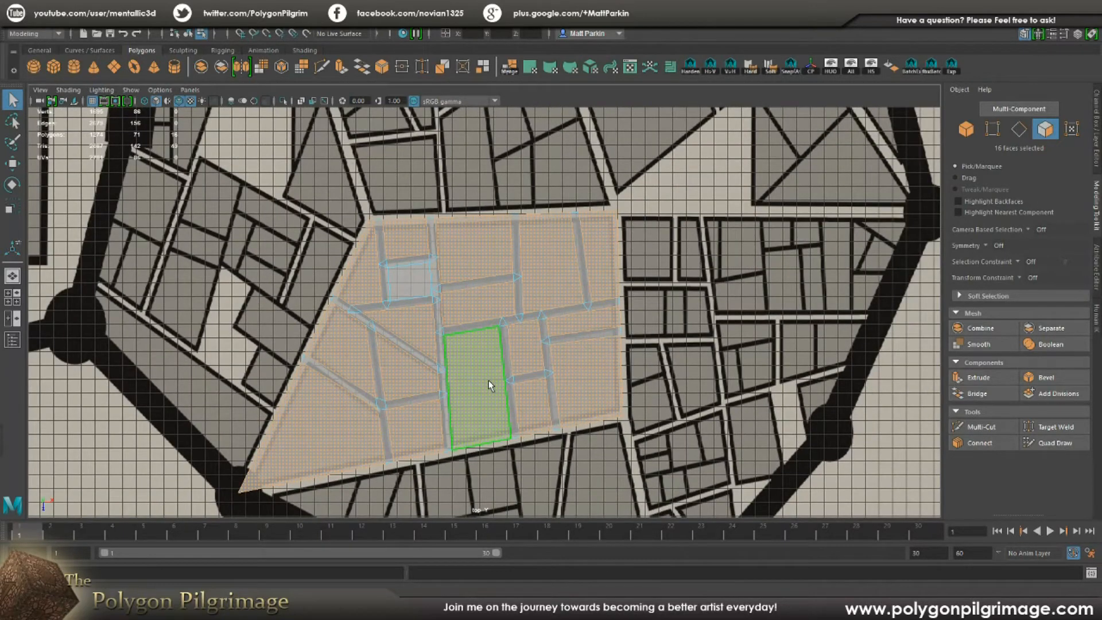
key("ctrl+shift+i")
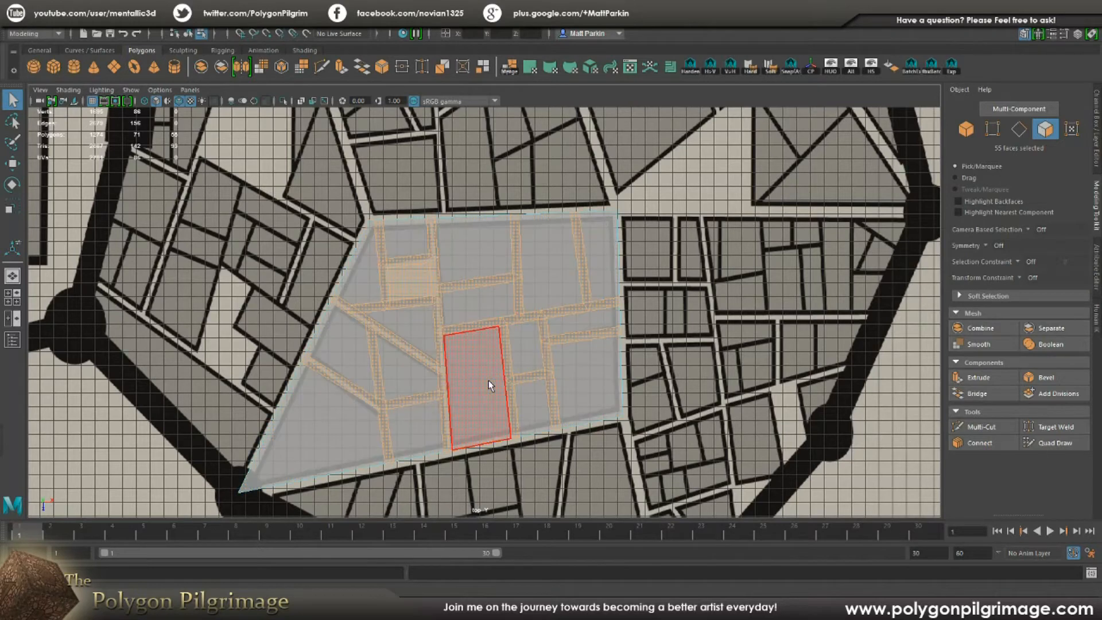
scroll(490, 381, "up", 1)
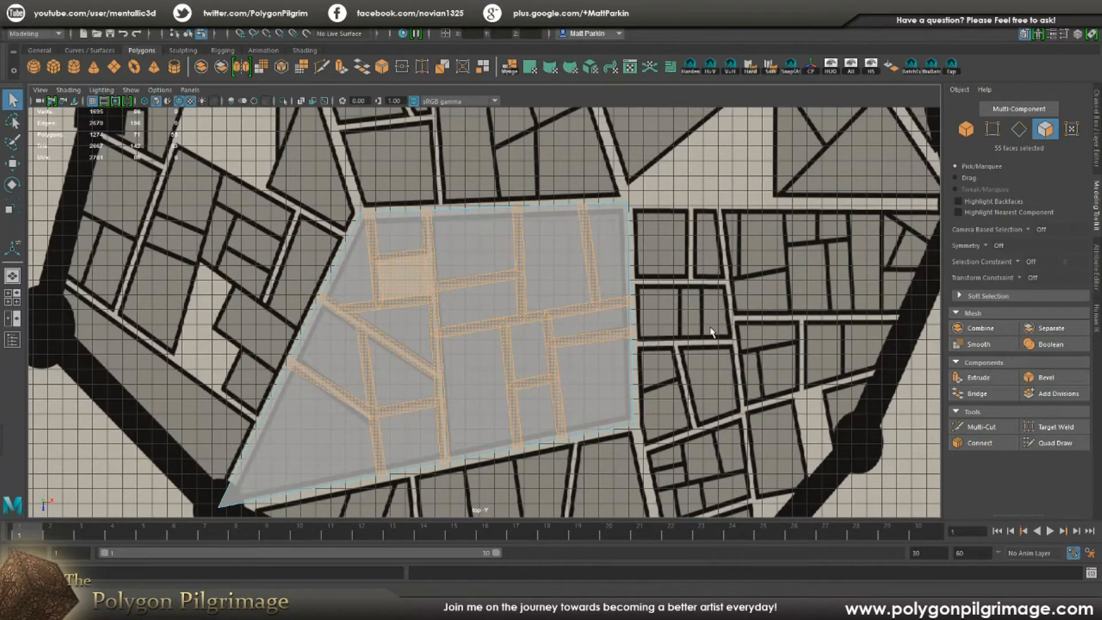
key("Delete")
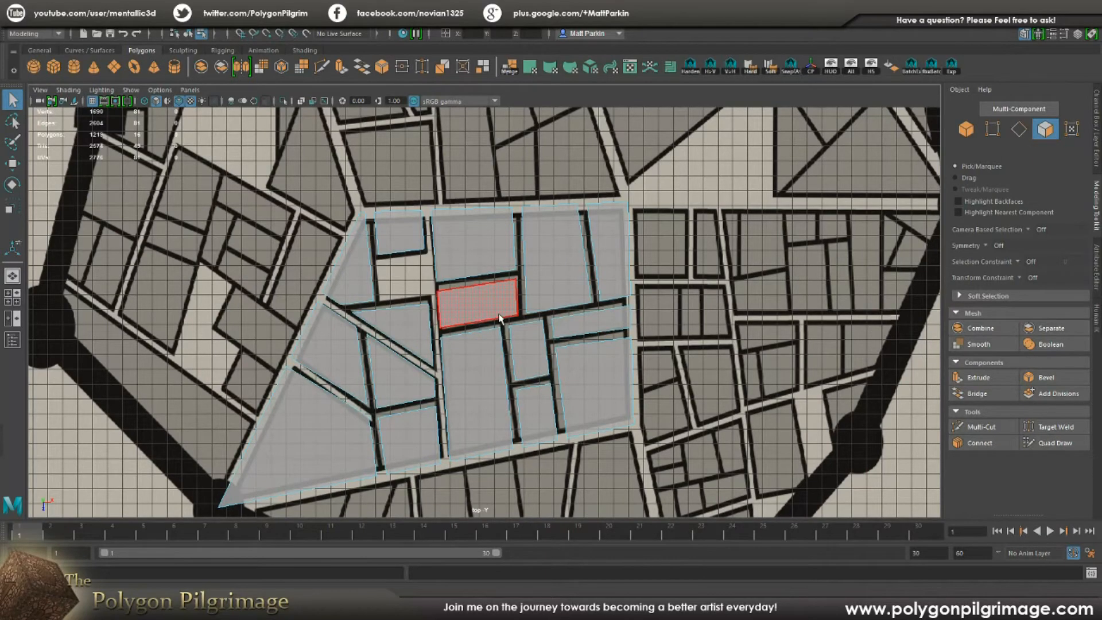
Step: Extrude all the building-lot faces upward into blocks in the perspective view
key("space")
key("space")
left_click_drag(631, 304, 657, 331, "alt")
left_click_drag(661, 267, 642, 329, "alt")
left_click_drag(563, 346, 523, 326, "alt")
key("F11")
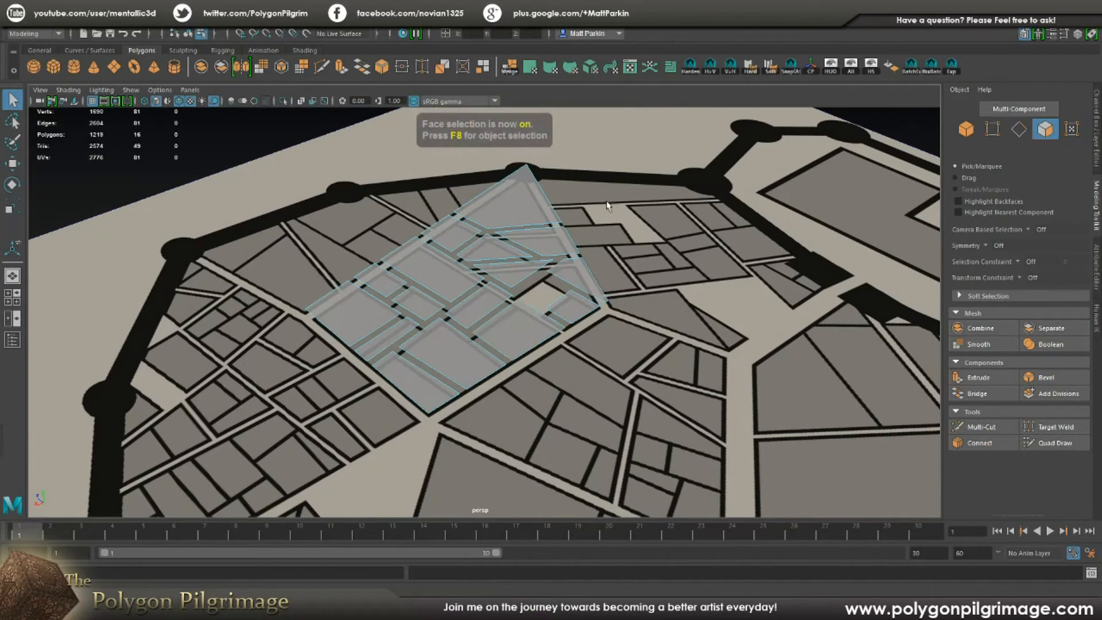
left_click_drag(523, 321, 528, 430, "alt")
key("ctrl+e")
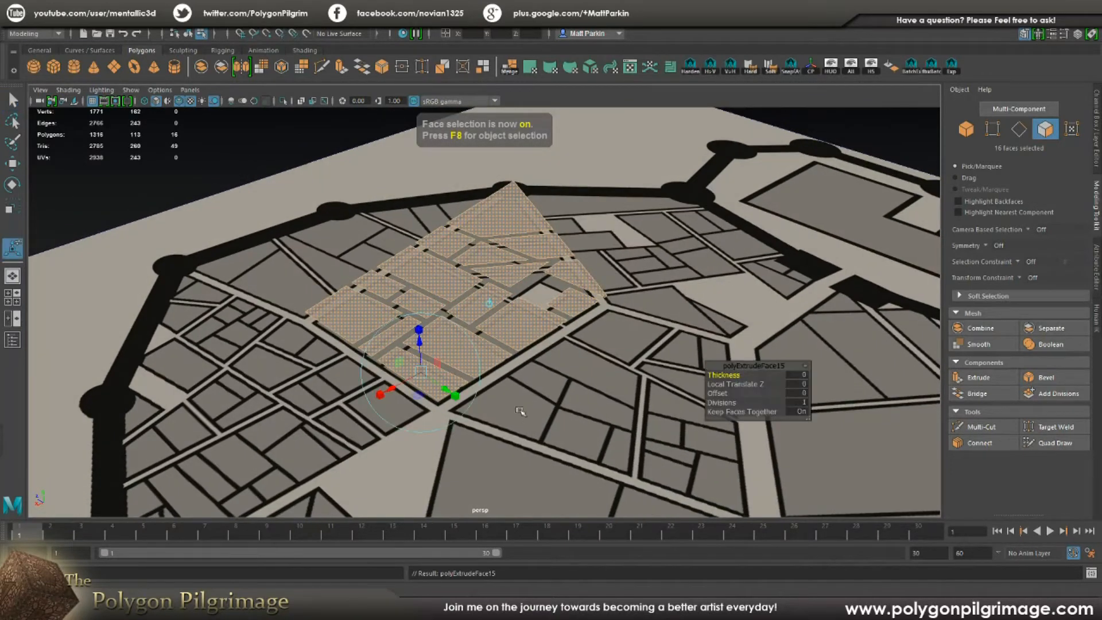
left_click_drag(419, 330, 555, 394)
key("q")
left_click(779, 225)
left_click_drag(680, 311, 561, 314, "alt")
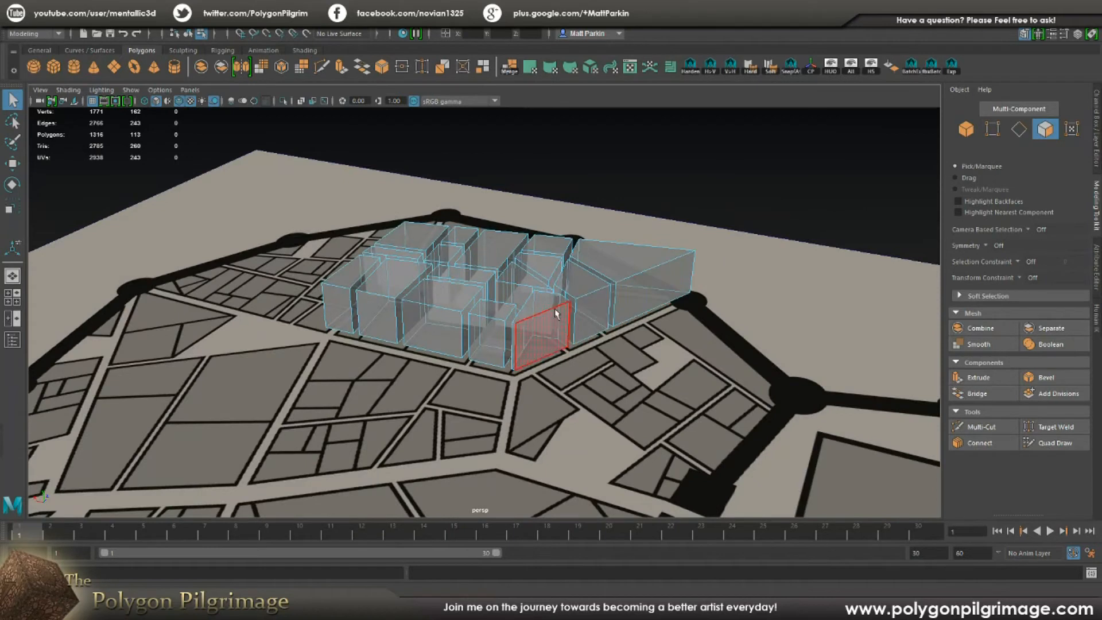
Step: Lower the roof of the northwestern corner block and raise the roof of the large southwestern triangular block
left_click(543, 308)
key("w")
left_click_drag(541, 276, 541, 307)
left_click(612, 265)
left_click_drag(629, 227, 630, 190)
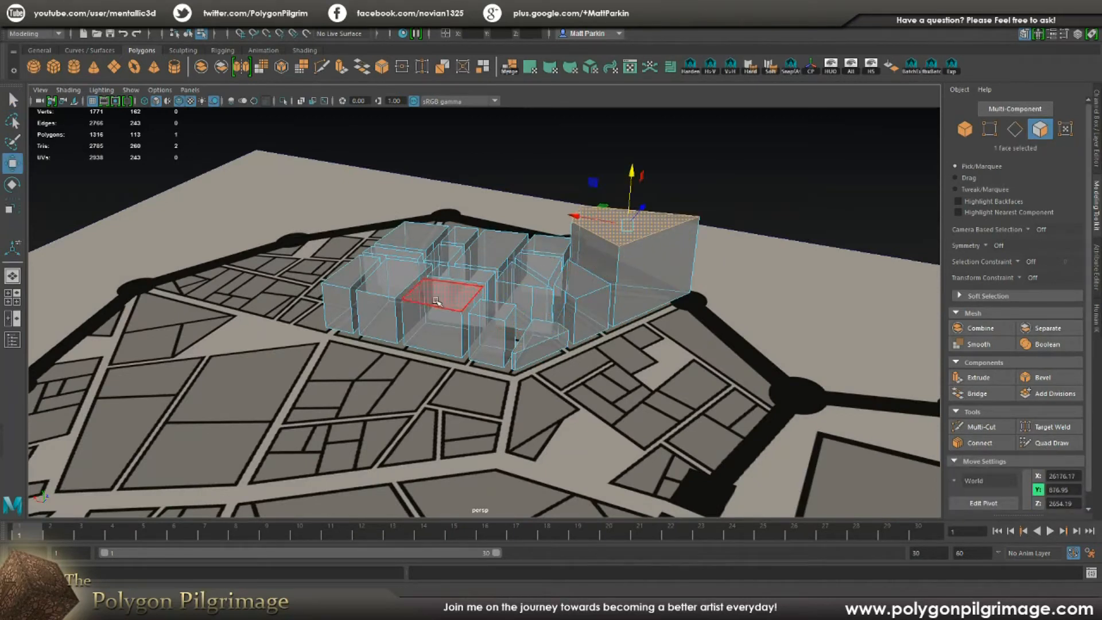
Step: Lower the roofs of the blocks along the outer street-side row so they sit below the buildings behind
left_click(439, 286)
left_click_drag(436, 261, 437, 296)
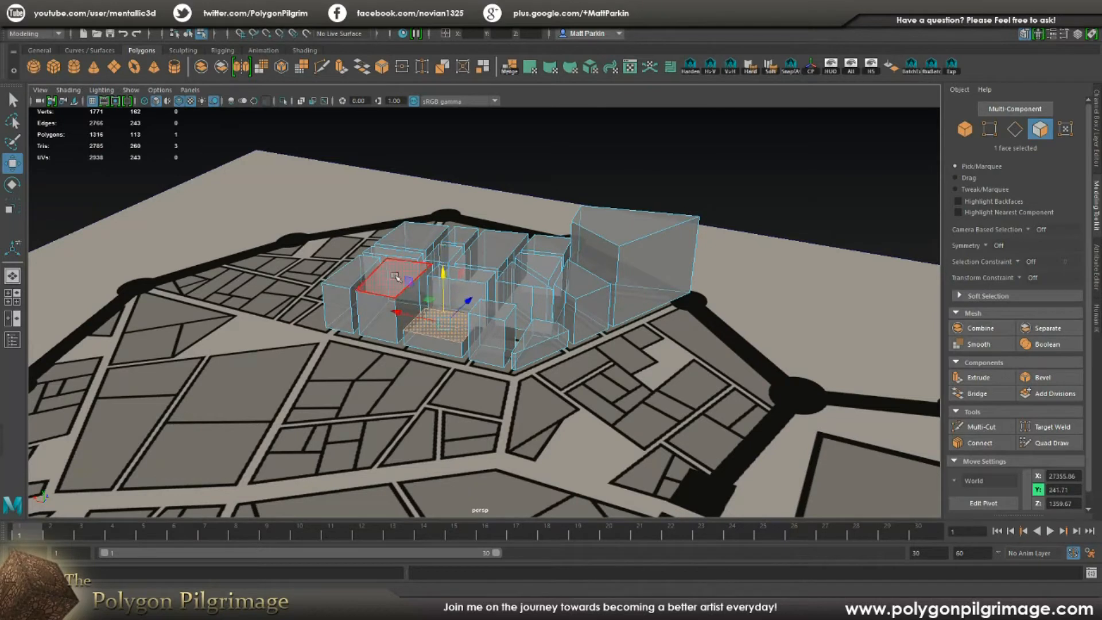
left_click(368, 282)
left_click(343, 279)
left_click_drag(355, 233, 368, 287)
Step: Raise the roof of the large square block behind the lowered street-side row slightly
left_click(407, 275)
left_click(352, 282)
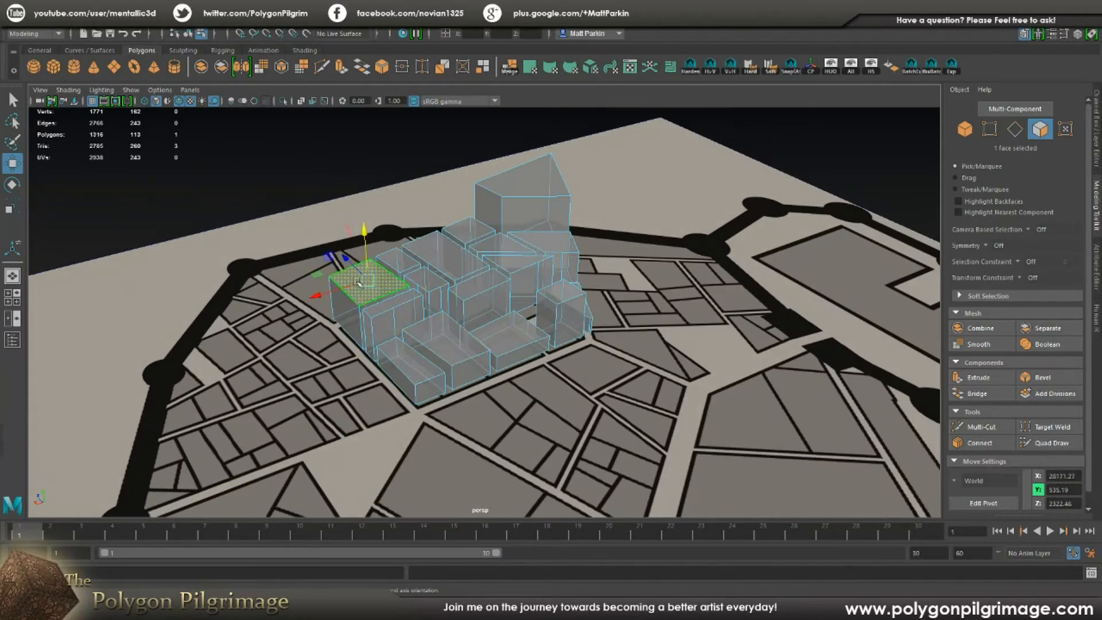
left_click_drag(363, 245, 363, 227)
Step: Raise the roofs of the two small neighbouring blocks behind the square block into narrow towers
left_click_drag(504, 289, 441, 261, "alt")
left_click(438, 233)
left_click_drag(570, 327, 494, 239, "alt")
left_click_drag(476, 197, 475, 112)
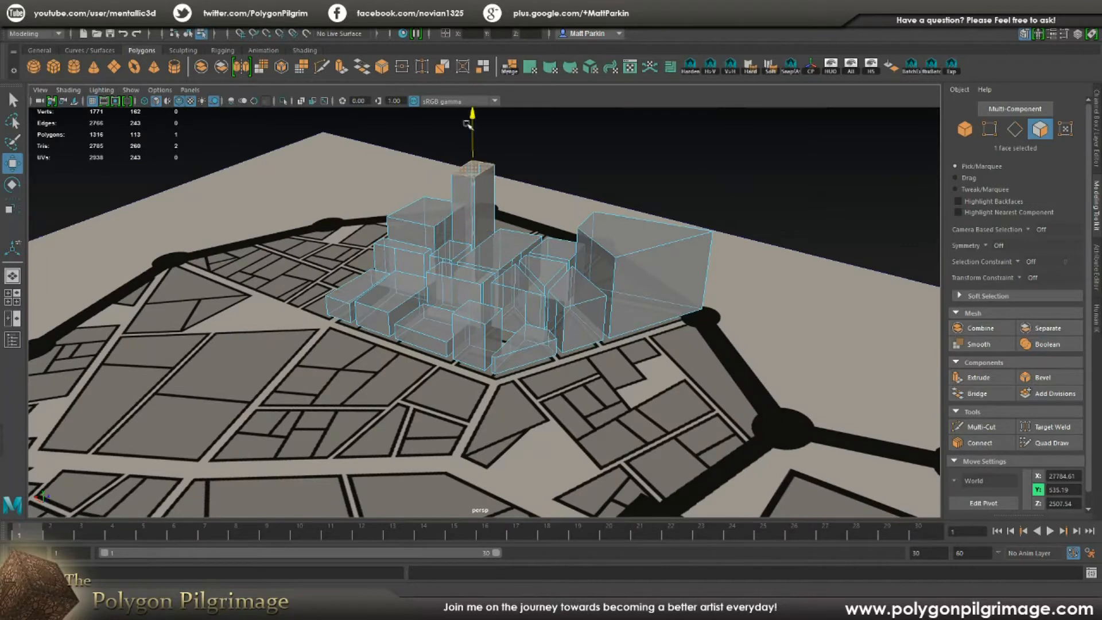
left_click(450, 250)
left_click_drag(531, 327, 481, 306, "alt")
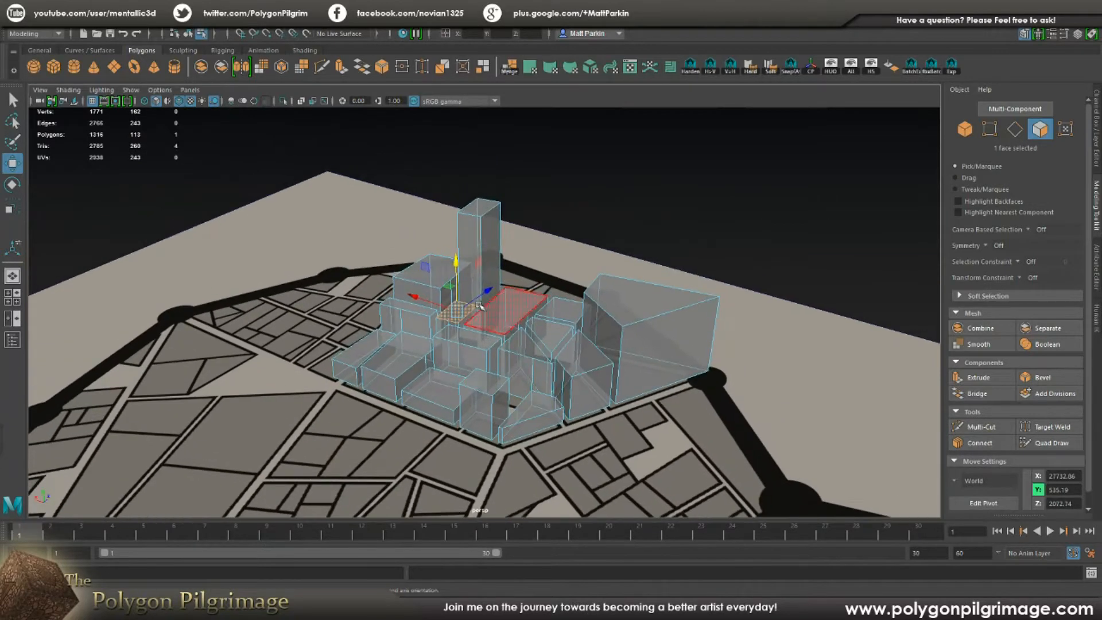
left_click_drag(456, 265, 453, 186)
Step: Raise the block near the triangular building slightly and pull the long central block's roof up into the tallest tower
left_click_drag(454, 186, 567, 218, "alt")
left_click(570, 310)
left_click_drag(550, 312, 643, 317, "alt")
left_click(546, 312)
left_click_drag(536, 262, 534, 236)
left_click_drag(585, 338, 511, 344, "alt")
left_click(492, 308)
left_click_drag(503, 281, 502, 140)
Step: Return to object selection and examine the varied building heights from several angles and distances
left_click_drag(510, 258, 434, 372, "alt")
left_click(521, 337)
left_click_drag(539, 391, 570, 394, "alt")
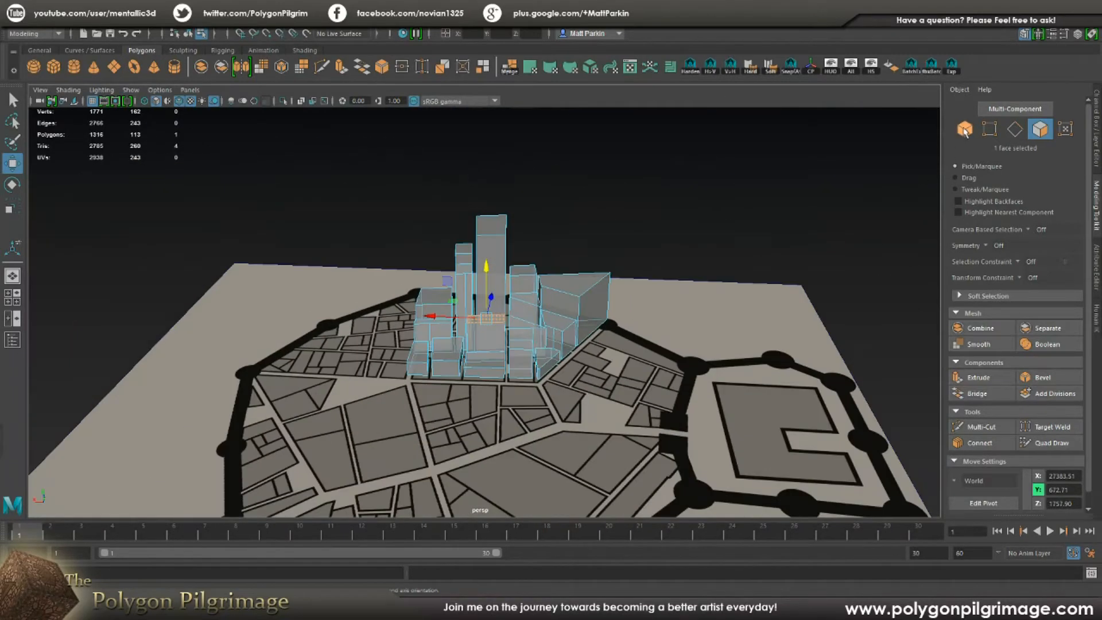
left_click(965, 130)
left_click_drag(402, 344, 452, 370, "alt")
right_click_drag(477, 261, 545, 575)
left_click_drag(516, 252, 459, 290, "alt")
right_click_drag(459, 290, 531, 301, "alt")
left_click_drag(531, 299, 417, 324, "alt")
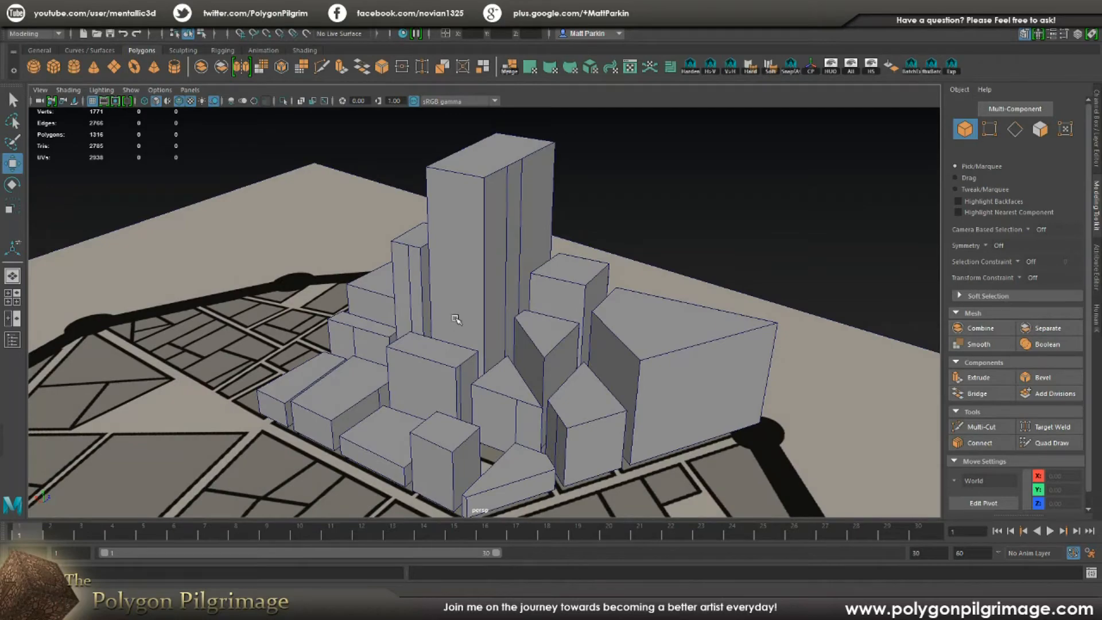
left_click_drag(511, 305, 563, 299, "alt")
scroll(664, 312, "down", 8)
scroll(513, 338, "up", 8)
scroll(512, 339, "up", 10)
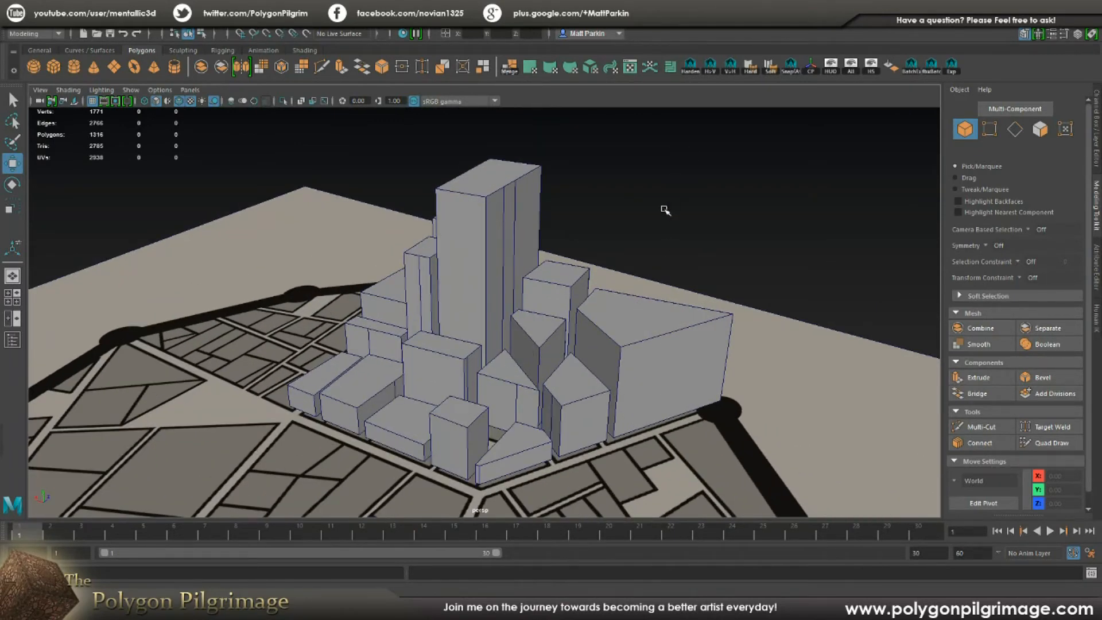
Step: Delete the eight leftover vertical edges on the flat walls of the buildings, including their vertices
left_click(487, 239)
left_click_drag(486, 239, 509, 326, "alt")
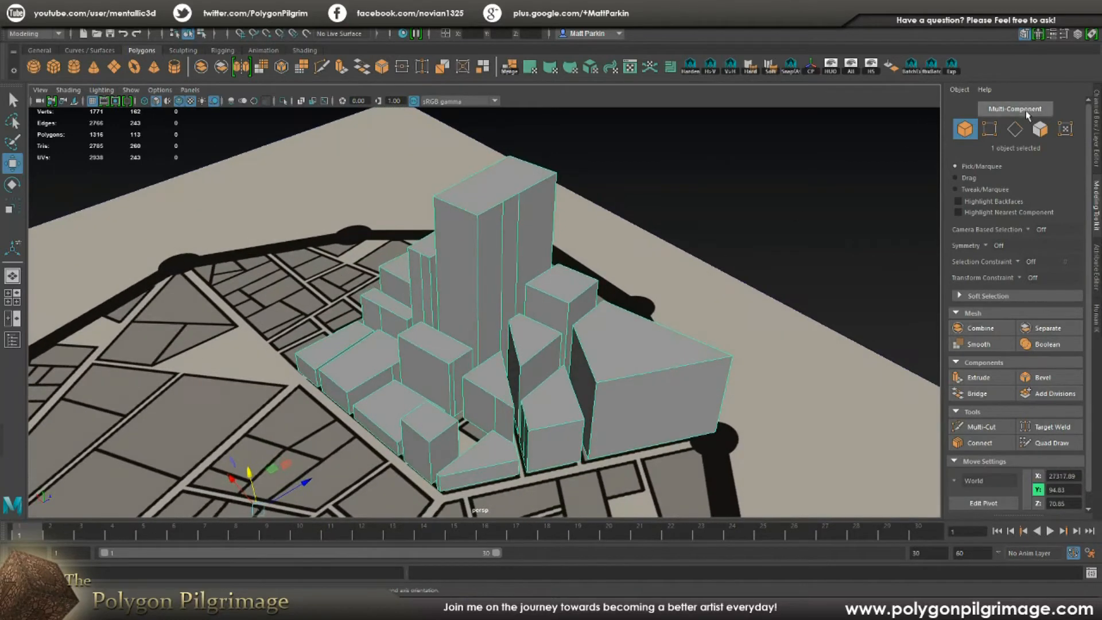
left_click(1015, 129)
double_click(508, 245)
left_click_drag(508, 245, 488, 284, "alt")
left_click(459, 268, "shift")
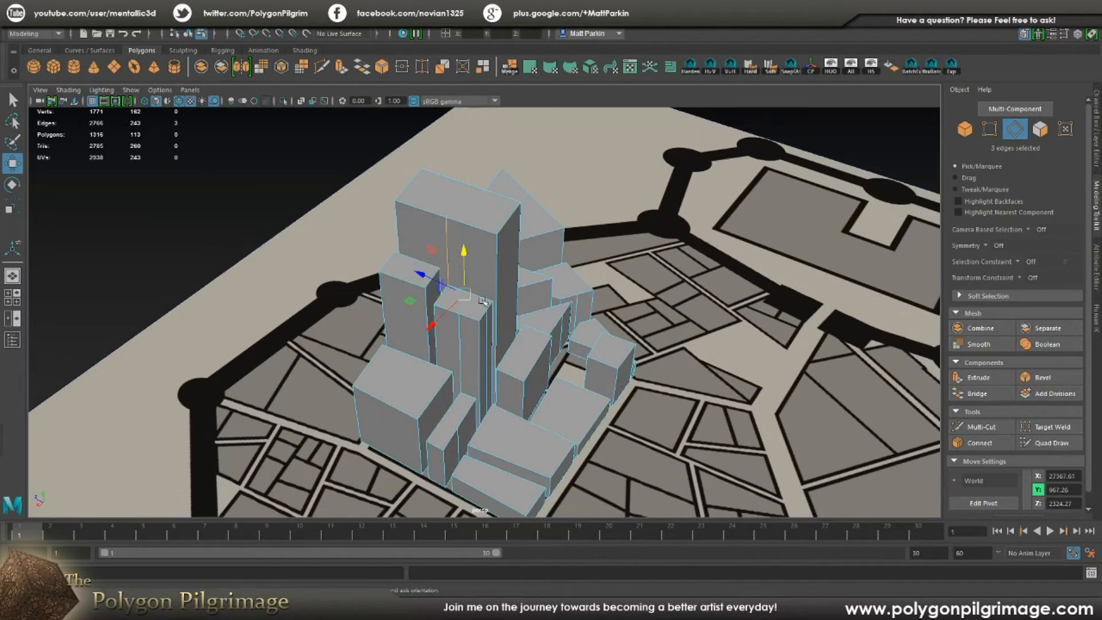
left_click(463, 343, "shift")
left_click_drag(499, 350, 474, 356, "alt")
left_click(457, 354, "shift")
left_click_drag(545, 374, 522, 380, "alt")
left_click(432, 428, "shift")
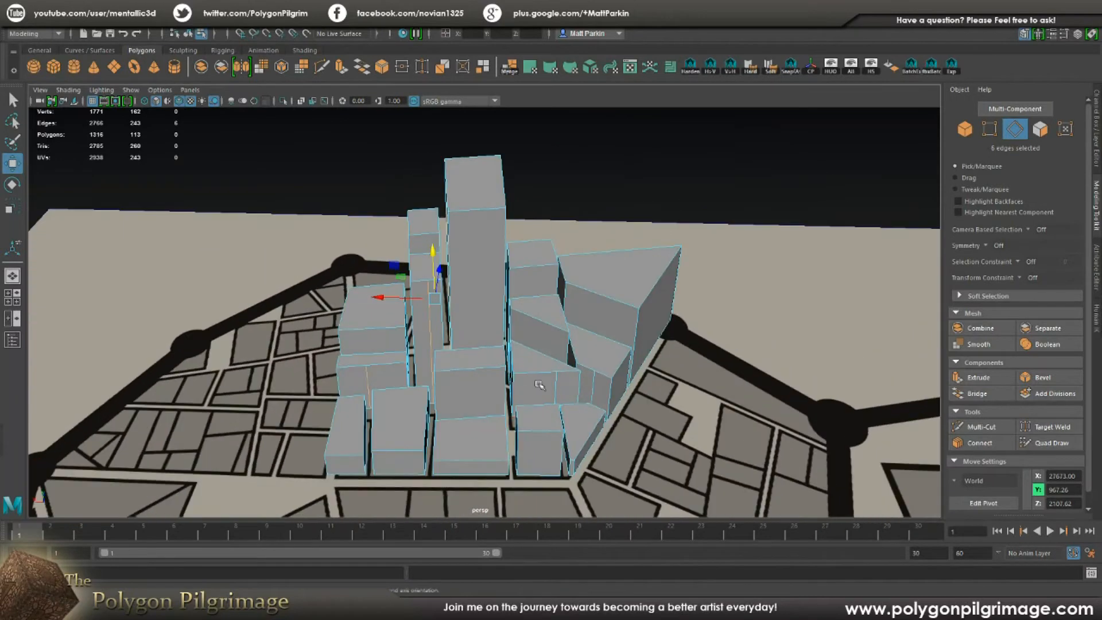
left_click(556, 388, "shift")
left_click(595, 386, "shift")
left_click_drag(596, 387, 588, 410, "alt")
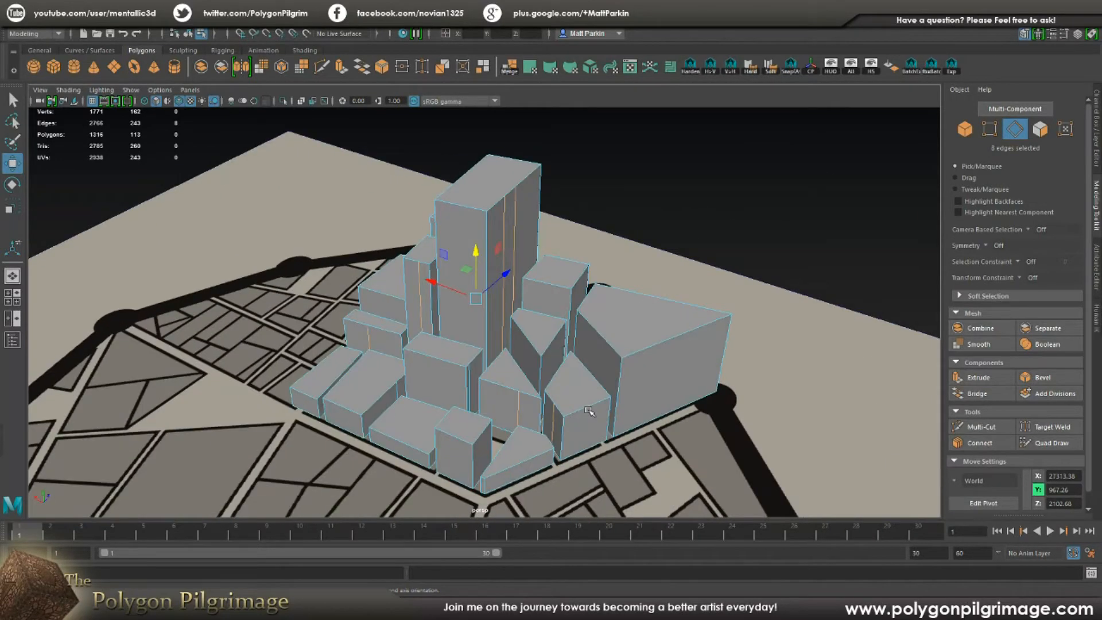
key("ctrl+Delete")
Step: Check the buildings in vertex mode for stray points, then return to object mode with nothing selected
left_click(989, 129)
left_click_drag(786, 202, 874, 201, "alt")
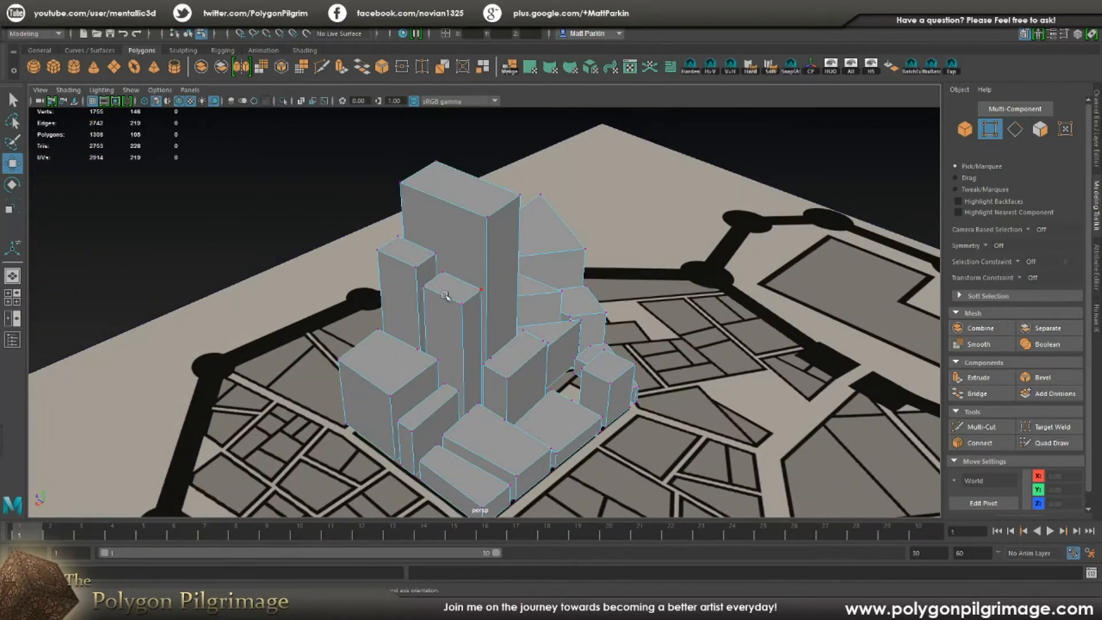
left_click_drag(488, 320, 653, 279, "alt")
scroll(479, 289, "down", 5)
left_click(964, 130)
left_click(617, 234)
mouse_move(505, 321)
left_mouse_down("alt")
mouse_move(738, 315)
mouse_move(697, 329)
mouse_move(518, 328)
left_mouse_up("alt")
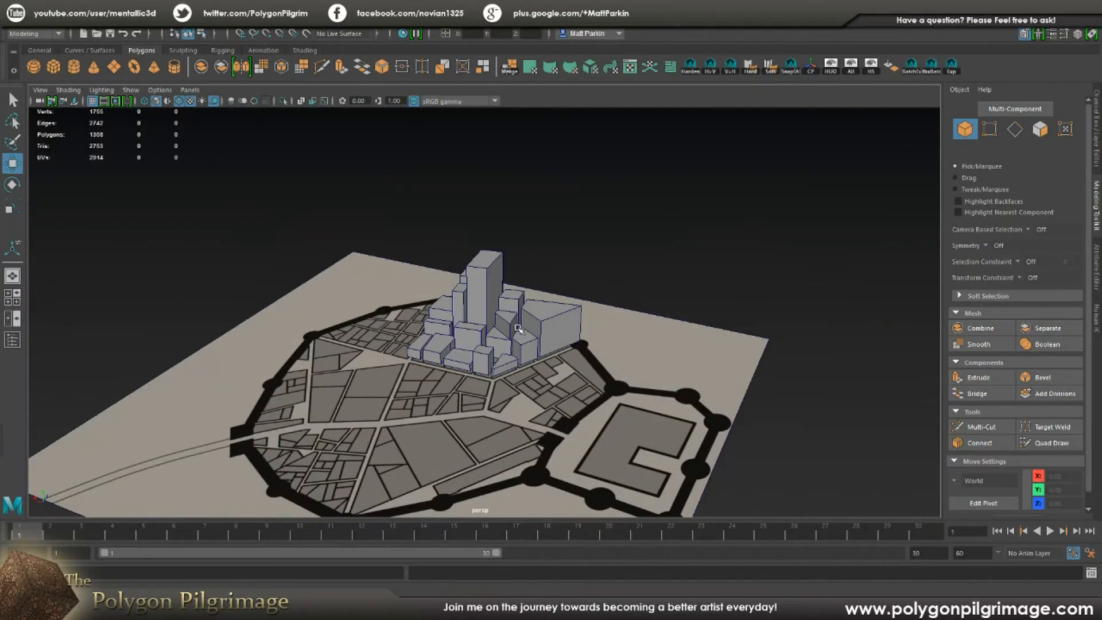
Step: Examine the finished city block from street level and in relation to the other models in the scene
scroll(514, 352, "up", 5)
left_click_drag(512, 356, 594, 380, "alt")
left_click_drag(571, 270, 592, 382, "alt")
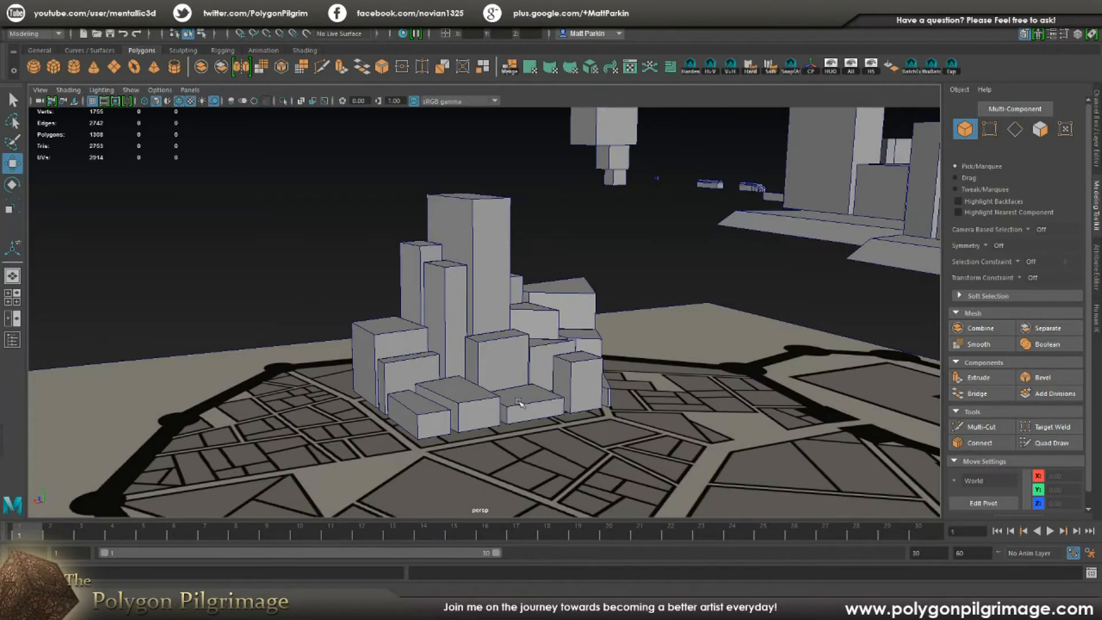
scroll(528, 293, "down", 8)
left_click_drag(529, 312, 467, 310, "alt")
middle_click_drag(398, 436, 367, 374, "alt")
left_click_drag(847, 327, 457, 279, "alt")
scroll(396, 241, "up", 7)
left_click_drag(396, 241, 682, 252, "alt")
Step: View the earlier, fully blocked-out city as a whole and compare it with the new map block
scroll(564, 261, "down", 8)
scroll(564, 262, "down", 4)
scroll(596, 259, "down", 3)
scroll(439, 301, "up", 6)
scroll(440, 301, "down", 6)
left_click_drag(440, 301, 503, 343, "alt")
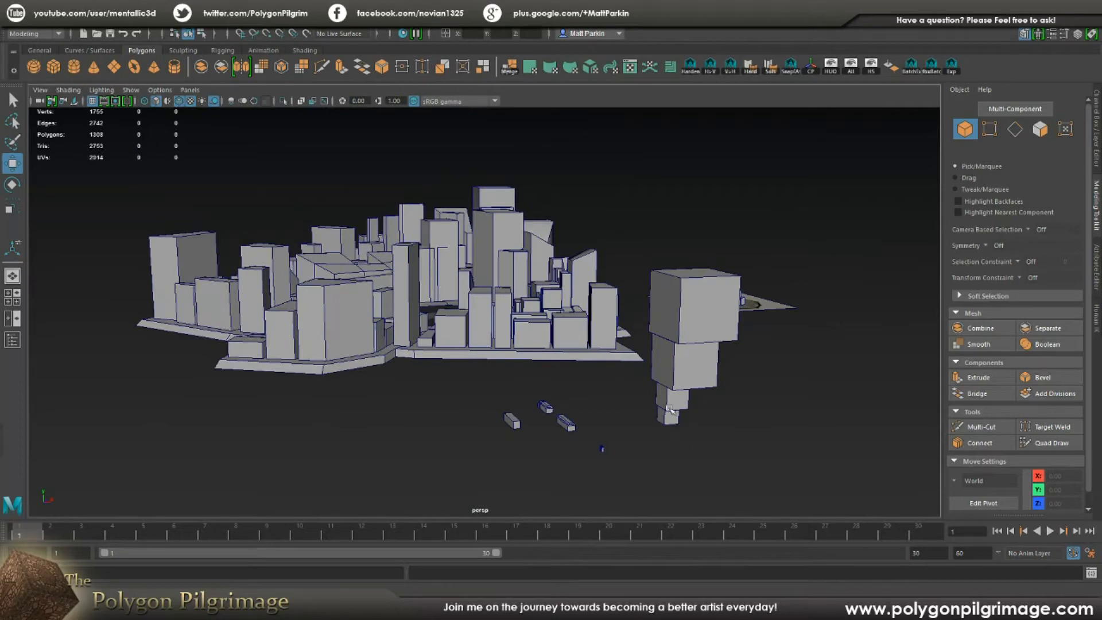
left_click_drag(685, 314, 626, 333, "alt")
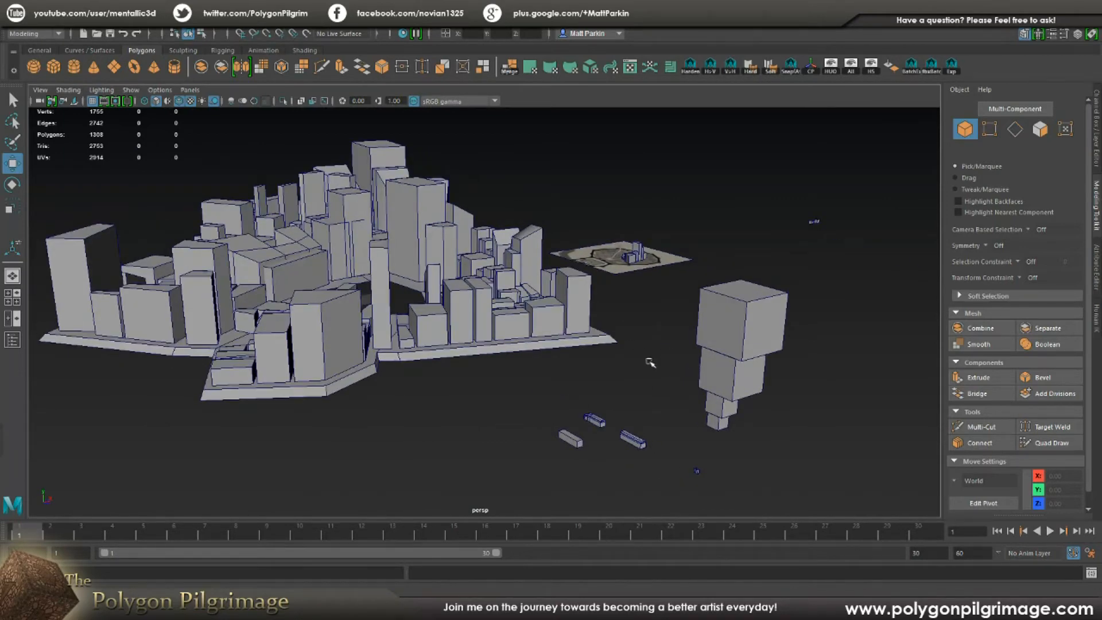
middle_click_drag(652, 362, 638, 351, "alt")
left_click_drag(636, 294, 576, 288, "alt")
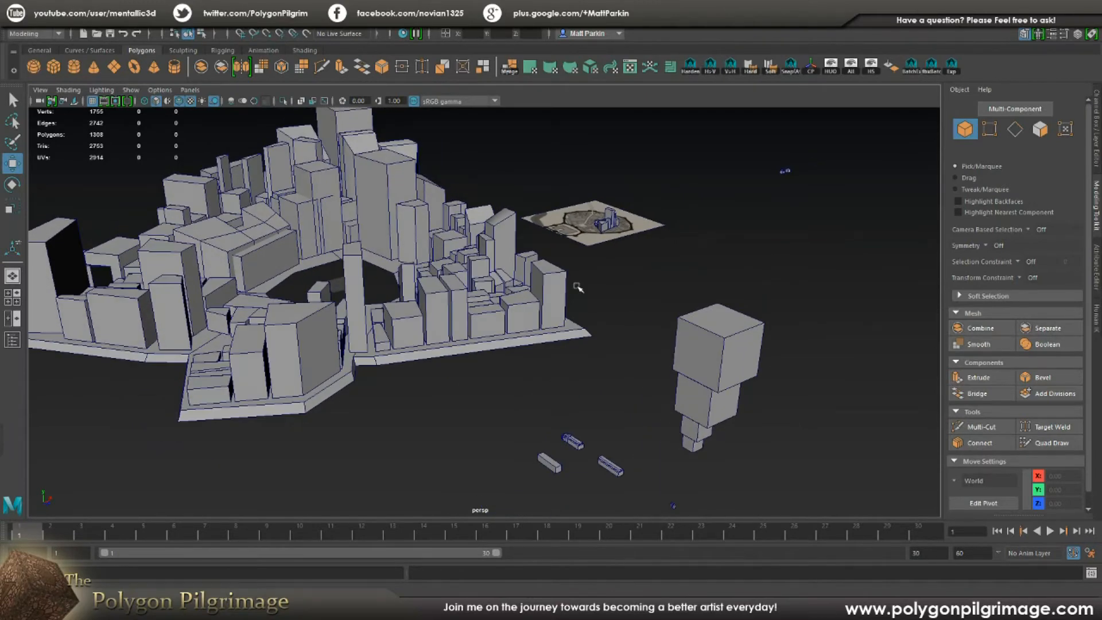
middle_click_drag(340, 276, 451, 325, "alt")
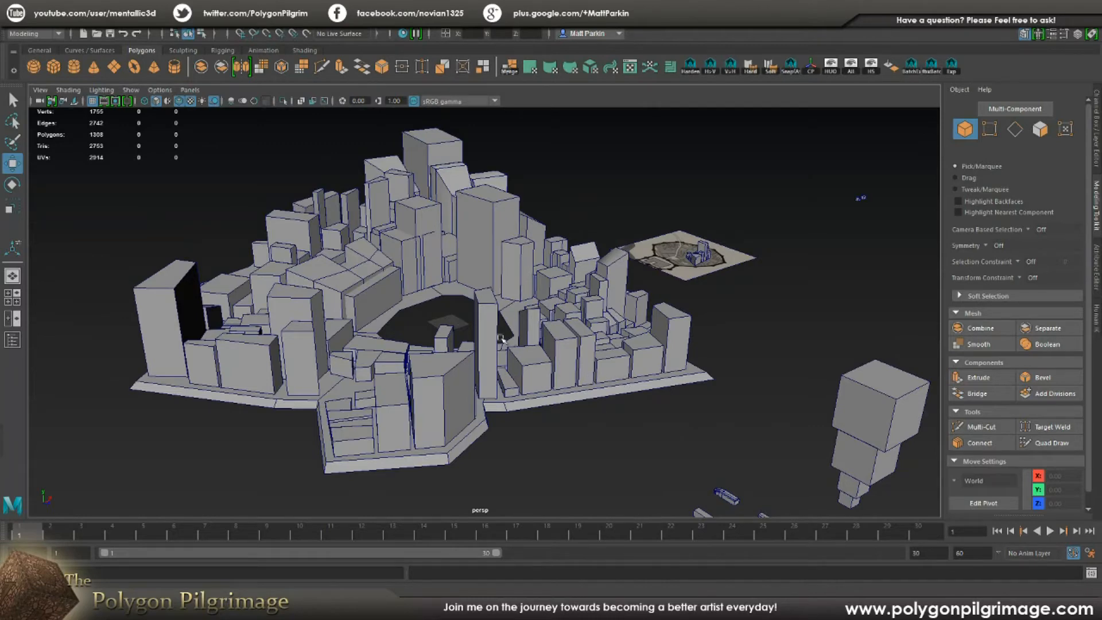
left_click_drag(490, 333, 510, 358, "alt")
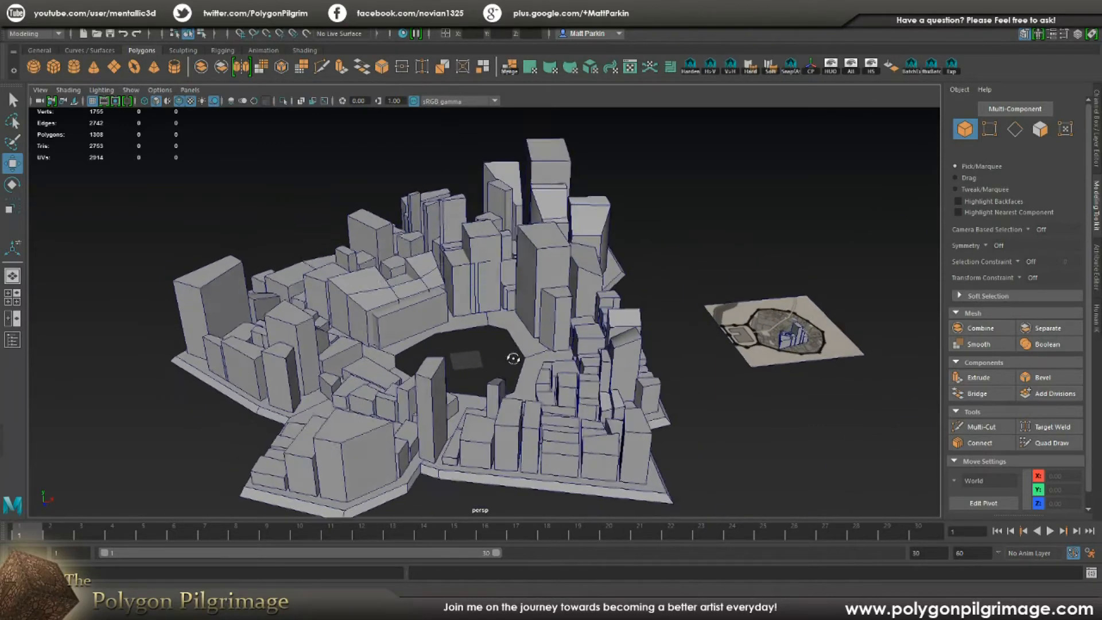
Step: Examine the larger city's land base and one of its building clusters by selecting them individually
scroll(401, 324, "up", 3)
left_click(371, 337)
left_click_drag(404, 341, 634, 306, "alt")
left_click_drag(668, 351, 717, 293, "alt")
left_click(712, 331)
left_click_drag(700, 347, 567, 349, "alt")
left_click(567, 349)
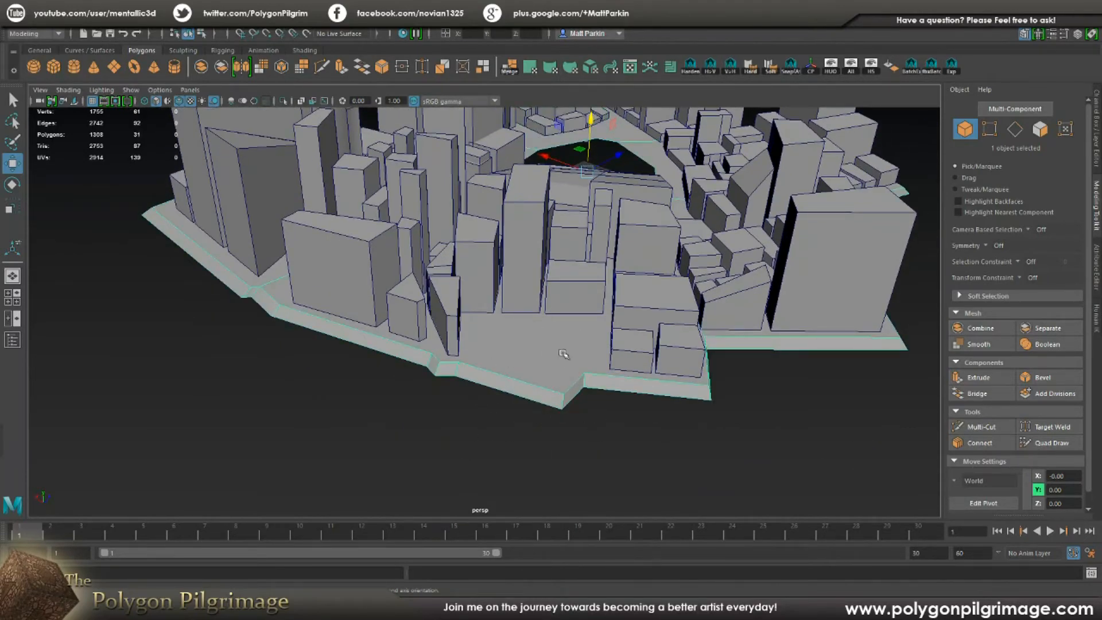
left_click_drag(525, 315, 495, 350, "alt")
middle_click_drag(495, 350, 418, 319, "alt")
left_click(596, 369)
left_click_drag(597, 370, 588, 401, "alt")
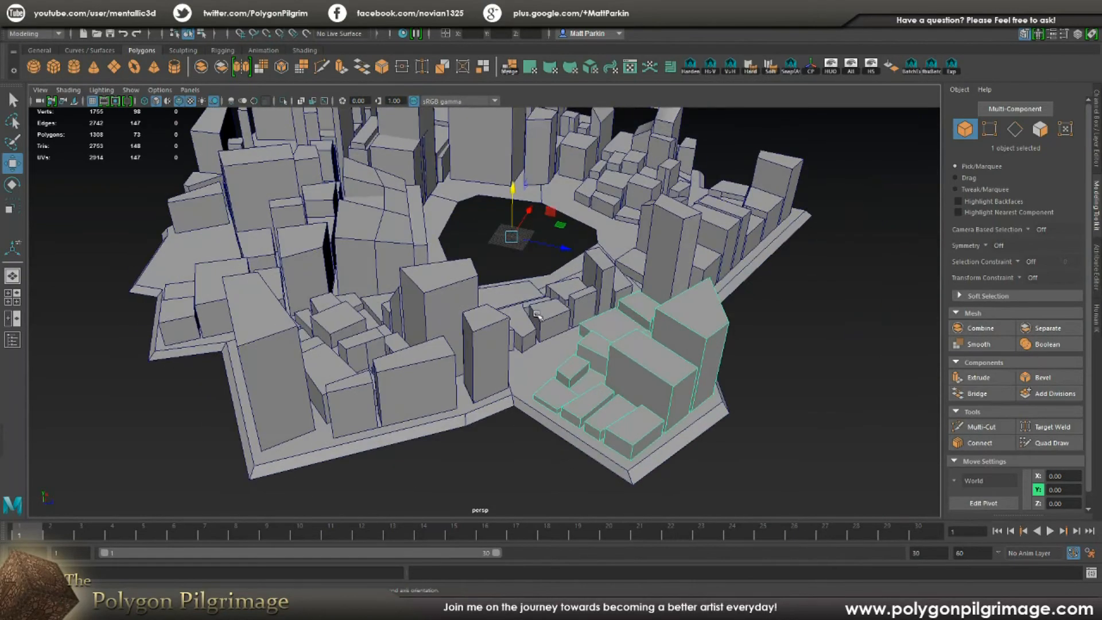
Step: Select further building clusters around the central plaza one by one to examine how the city is divided, then clear the selection
middle_click_drag(505, 261, 552, 384, "alt")
middle_click_drag(477, 307, 556, 427, "alt")
left_click_drag(597, 396, 516, 373, "alt")
left_click(513, 293)
left_click(469, 221)
left_click_drag(582, 331, 497, 331, "alt")
left_click(537, 333)
left_click_drag(603, 365, 498, 320, "alt")
left_click(436, 284)
left_click_drag(436, 284, 556, 365, "alt")
left_click(660, 368)
middle_click_drag(492, 453, 509, 379, "alt")
left_click(484, 437)
middle_click_drag(592, 411, 601, 441, "alt")
left_click_drag(601, 442, 588, 417, "alt")
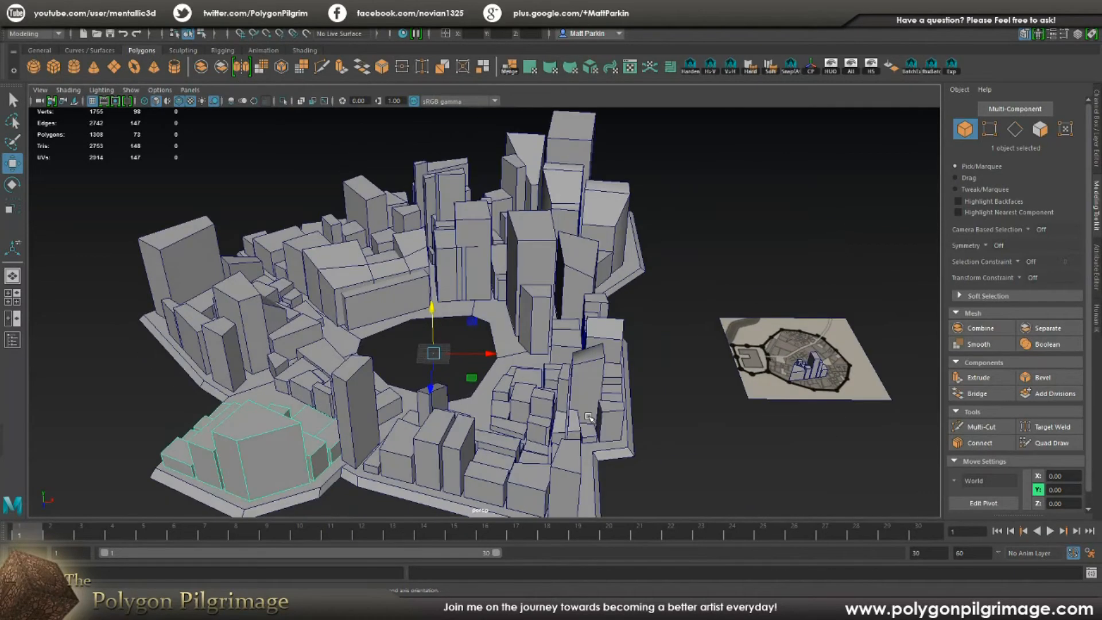
left_click(667, 329)
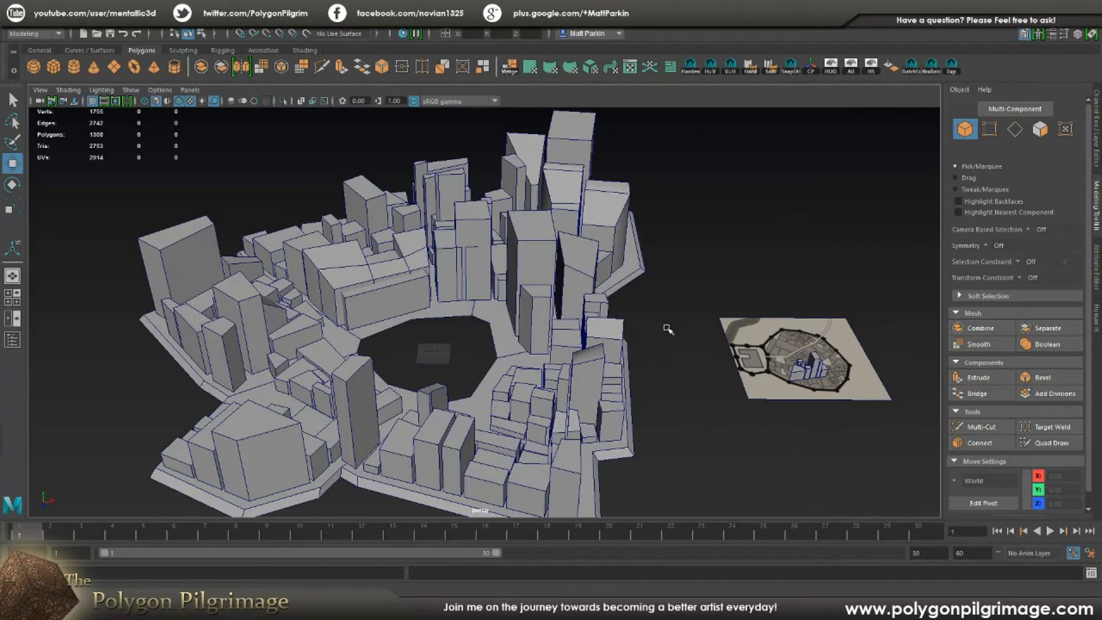
Step: Review the whole city layout from several angles alongside the map plane and the stacked cubes
left_click_drag(521, 421, 544, 373, "alt")
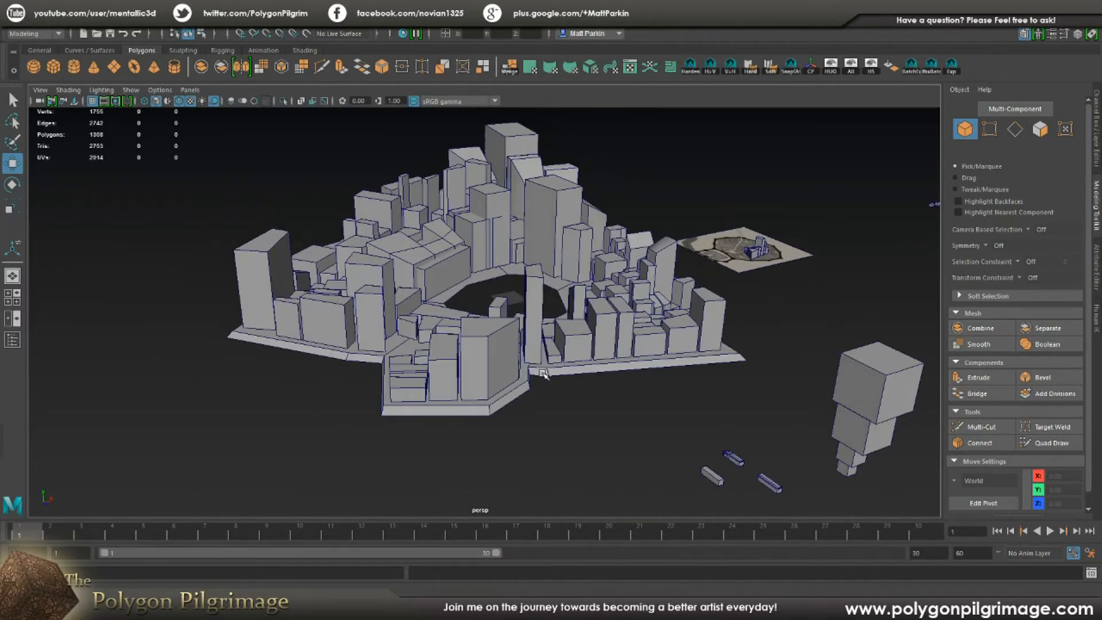
left_click_drag(615, 380, 582, 383, "alt")
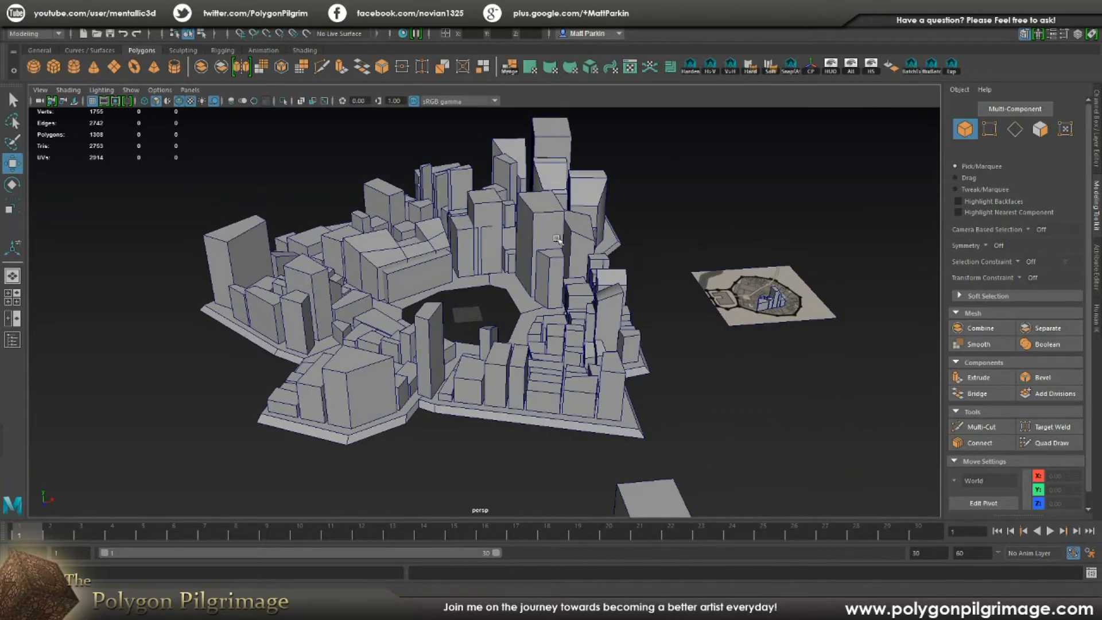
left_click_drag(558, 302, 610, 329, "alt")
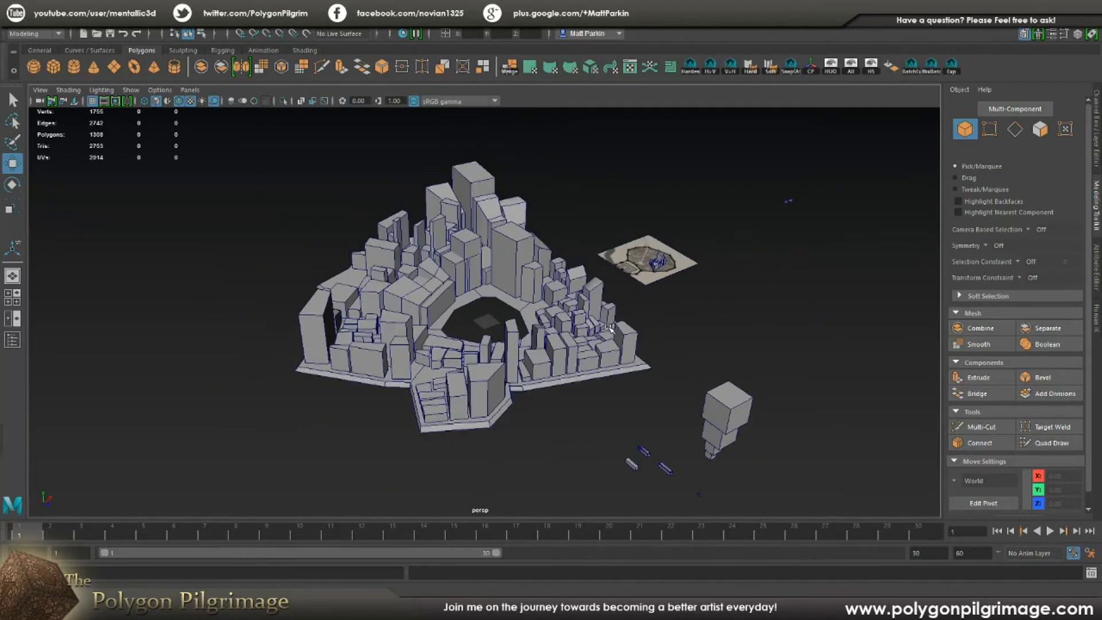
scroll(610, 328, "up", 3)
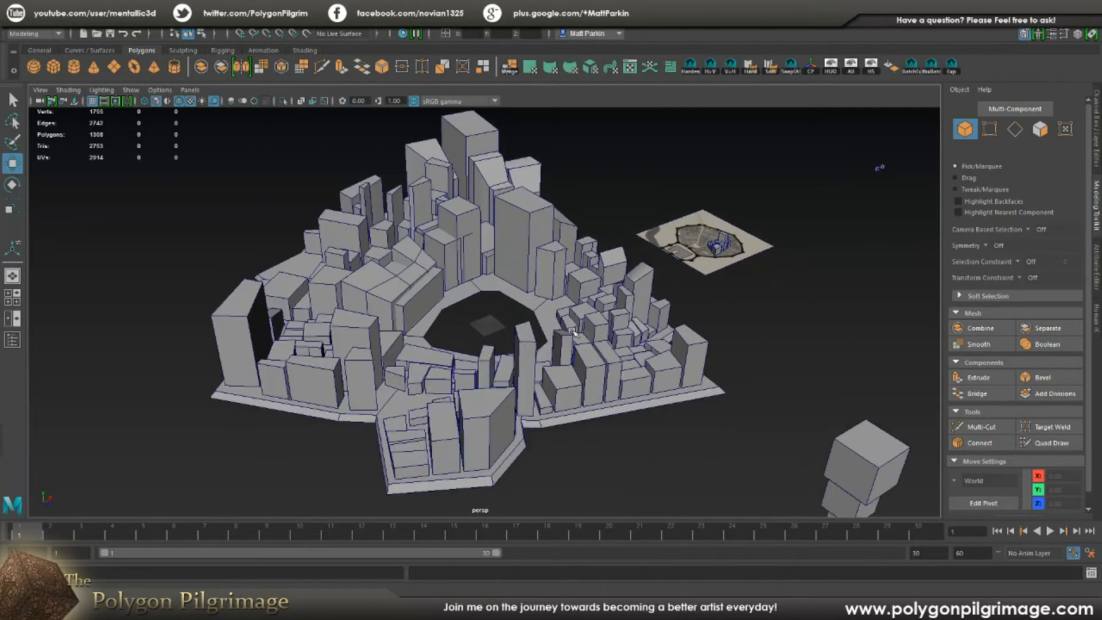
middle_click_drag(551, 318, 541, 307, "alt")
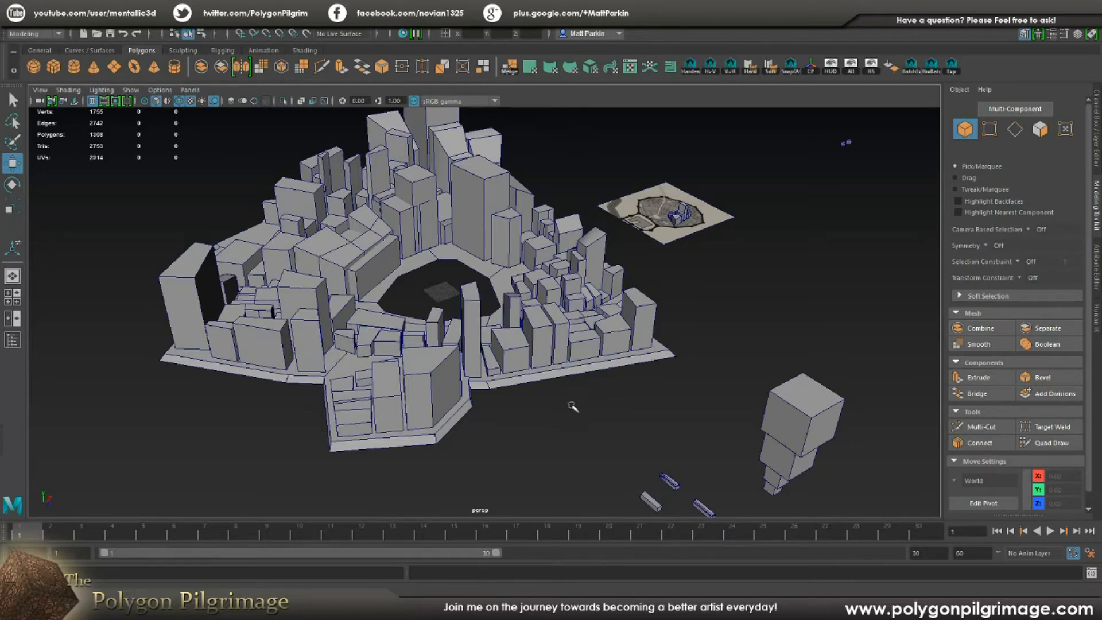
Step: Move the ridged carriage-shaped box up against the back end of the rounded-nose carriage
middle_click_drag(573, 406, 502, 310, "alt")
middle_click_drag(609, 356, 511, 352, "alt")
right_click_drag(511, 353, 541, 359, "alt")
left_click_drag(541, 359, 557, 364, "alt")
middle_click_drag(656, 357, 545, 348, "alt")
left_click(402, 291)
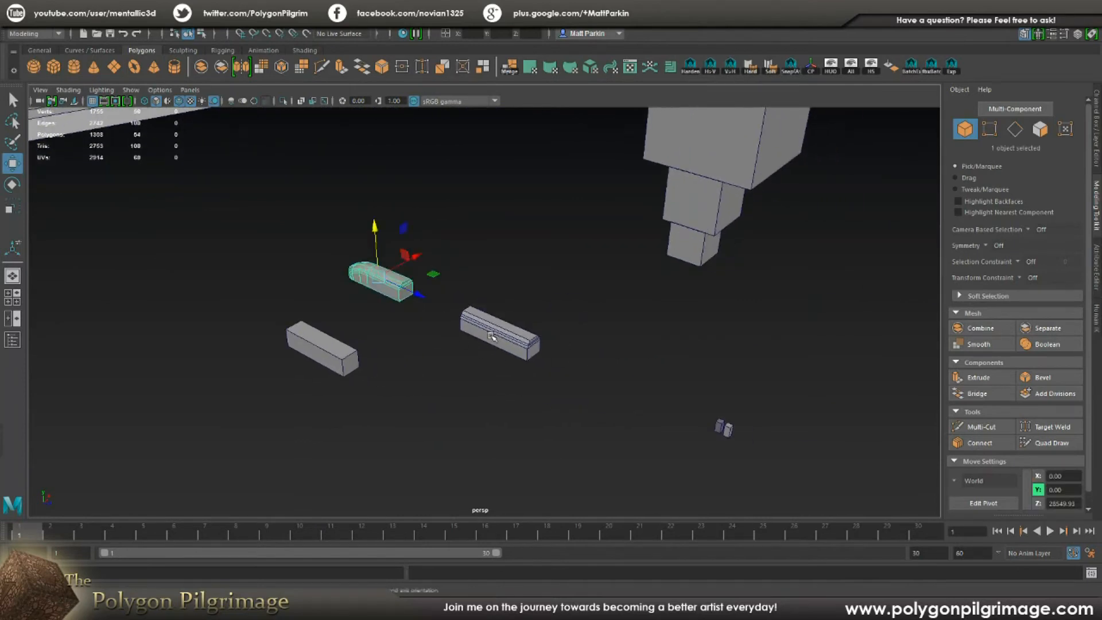
left_click(500, 334)
left_click(383, 287)
left_click(518, 339)
left_click_drag(544, 351, 484, 324)
Step: Inspect the transform values of the two small boxes, pCube66 and DudeMan
left_click(726, 429)
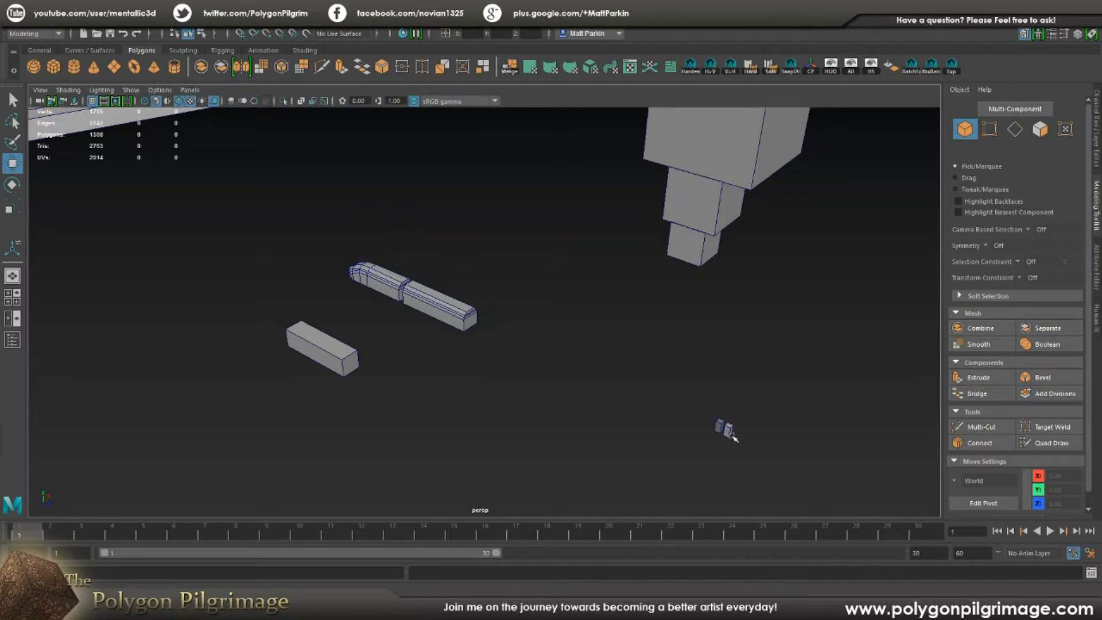
left_click(1097, 152)
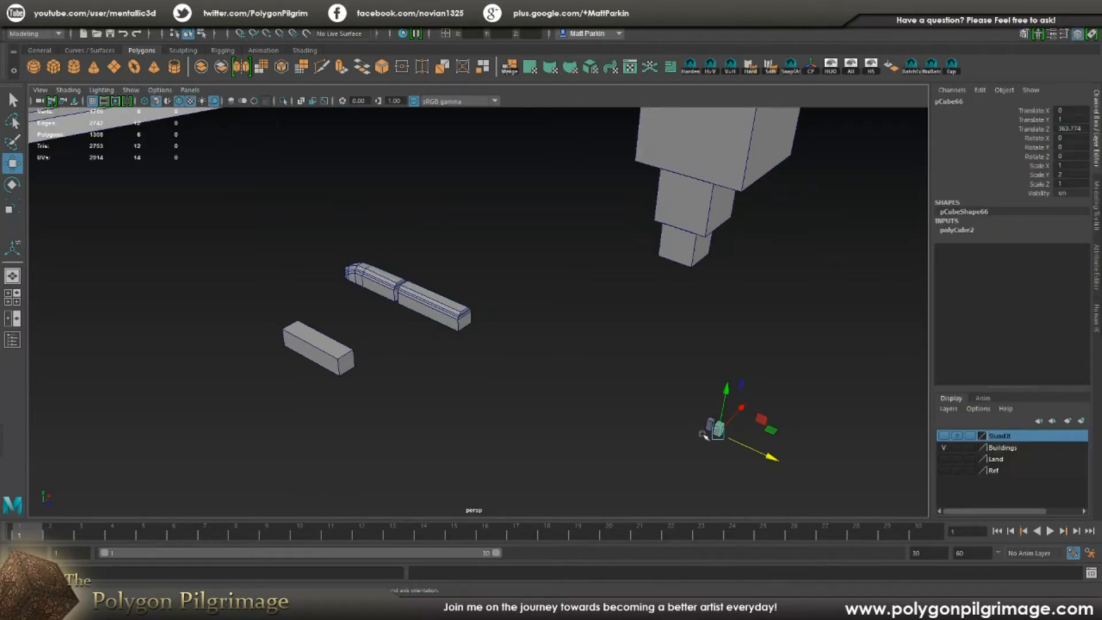
left_click(687, 415)
left_click(711, 427)
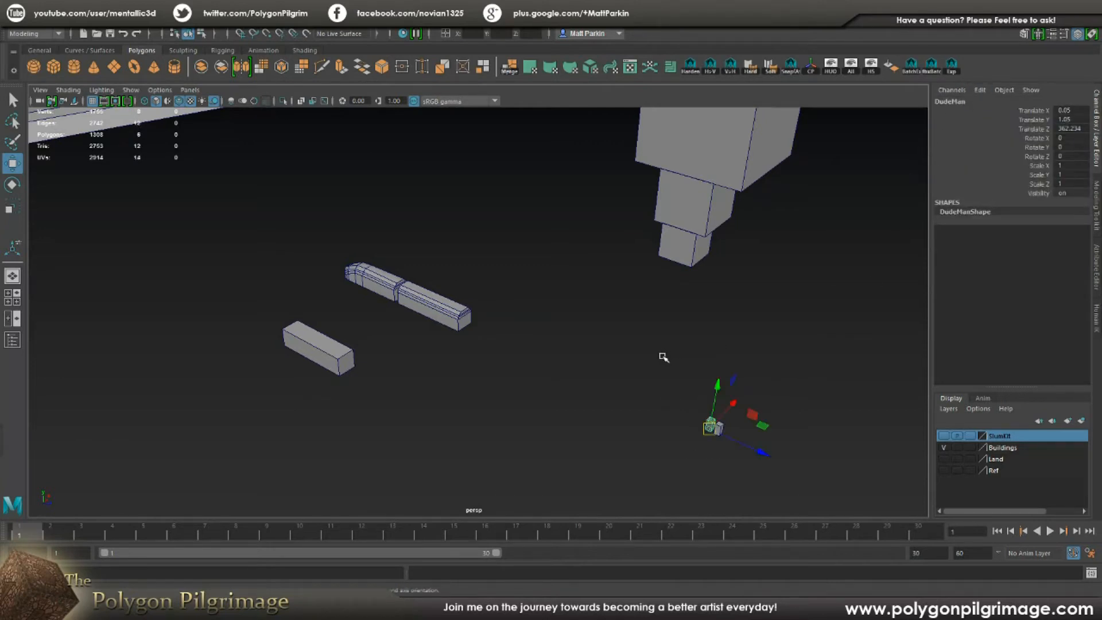
Step: Move the DudeMan box beside the stack's lowest cube, to about X 43.5 and Z 330.7, and inspect that cube's transform values
left_click_drag(611, 353, 556, 366, "alt")
right_click_drag(556, 366, 510, 446, "alt")
left_click_drag(499, 417, 531, 298)
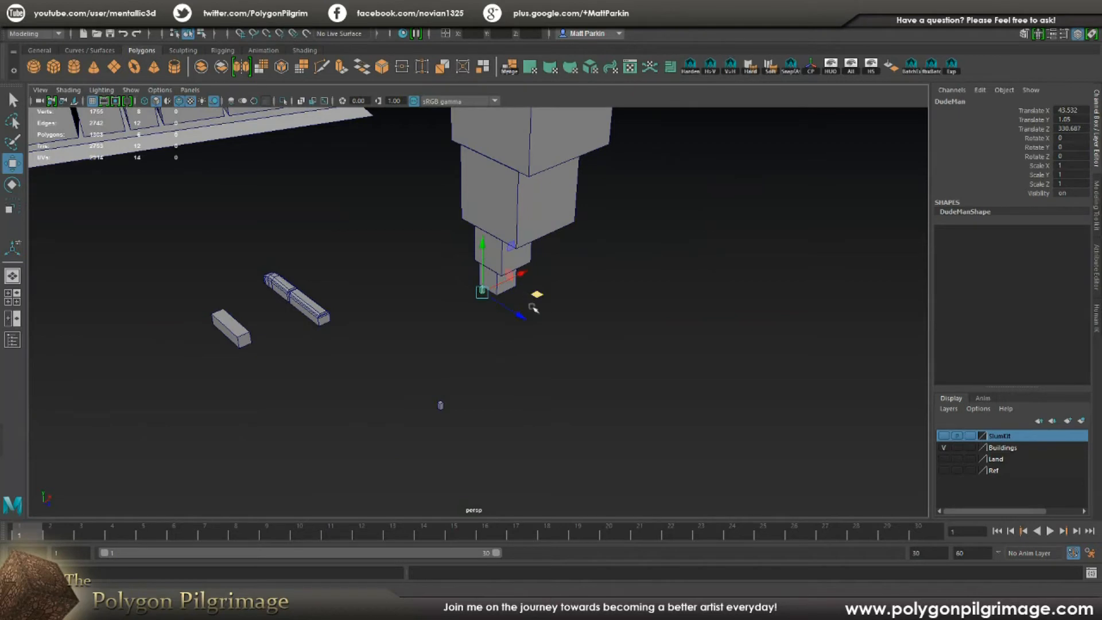
key("f")
mouse_move(566, 332)
left_mouse_down("alt")
mouse_move(696, 315)
mouse_move(639, 329)
mouse_move(605, 361)
mouse_move(619, 398)
mouse_move(533, 397)
mouse_move(583, 377)
mouse_move(524, 411)
mouse_move(537, 368)
mouse_move(529, 492)
mouse_move(553, 315)
mouse_move(516, 344)
mouse_move(494, 321)
mouse_move(484, 327)
mouse_move(573, 324)
left_mouse_up("alt")
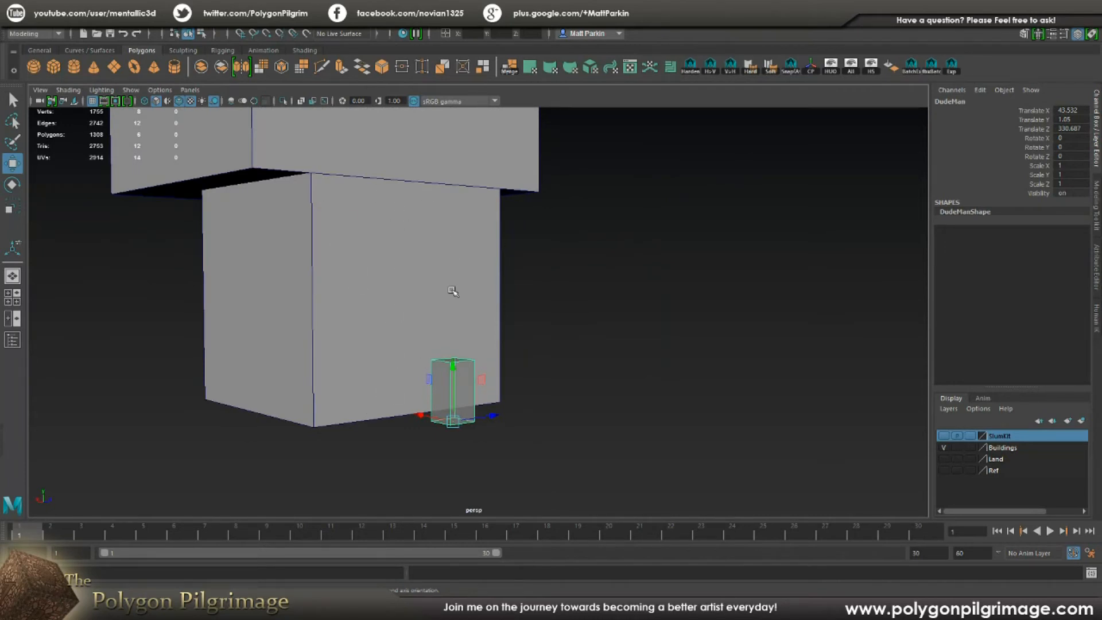
left_click(390, 241)
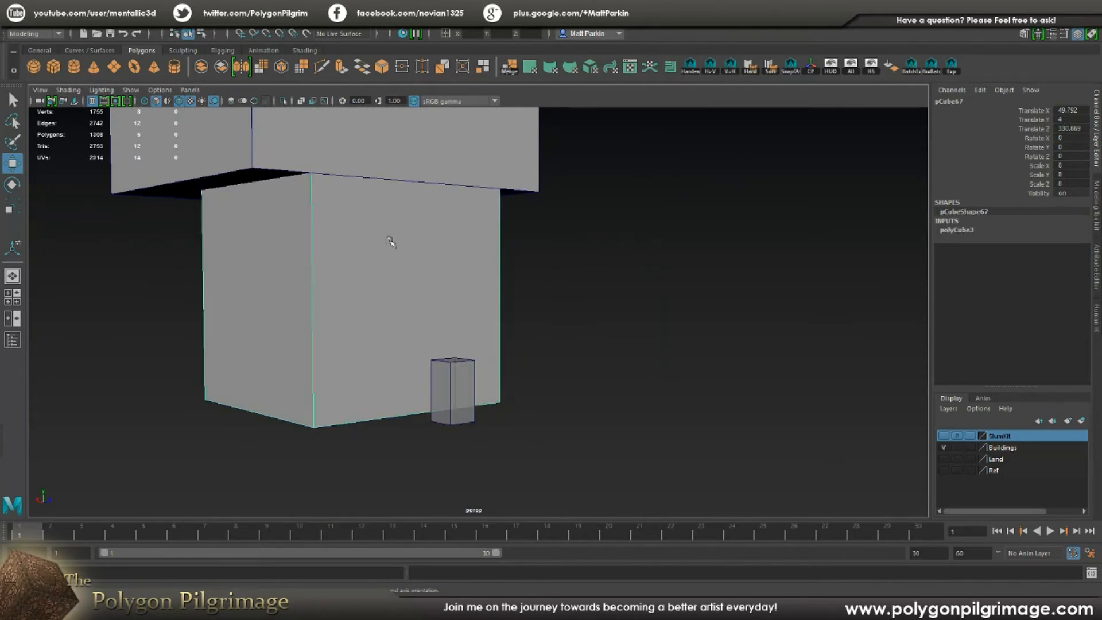
Step: Compare the transform values of the DudeMan box and the stack's two lowest cubes, viewing them from several sides
left_click(589, 343)
left_click(467, 379)
left_click_drag(543, 375, 459, 349, "alt")
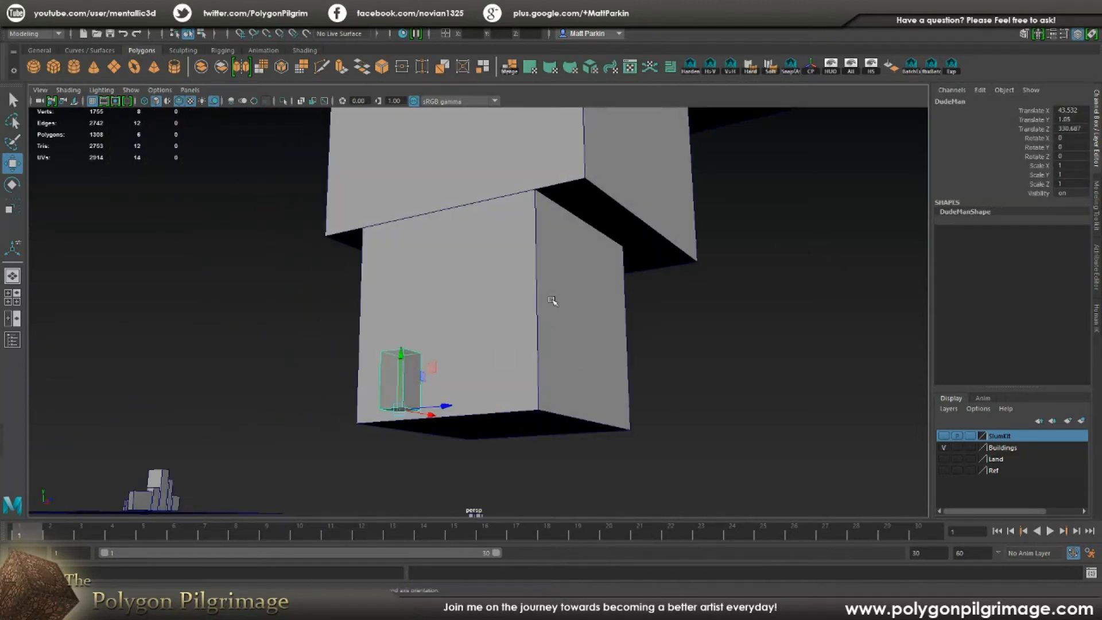
left_click_drag(542, 285, 497, 321, "alt")
left_click(542, 328)
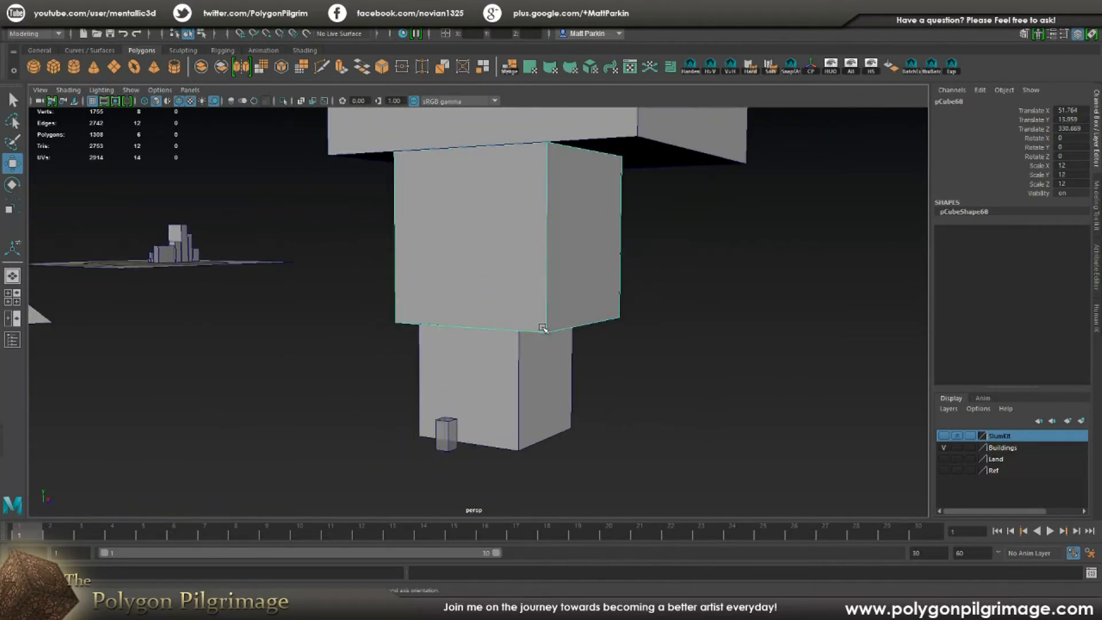
left_click(508, 376)
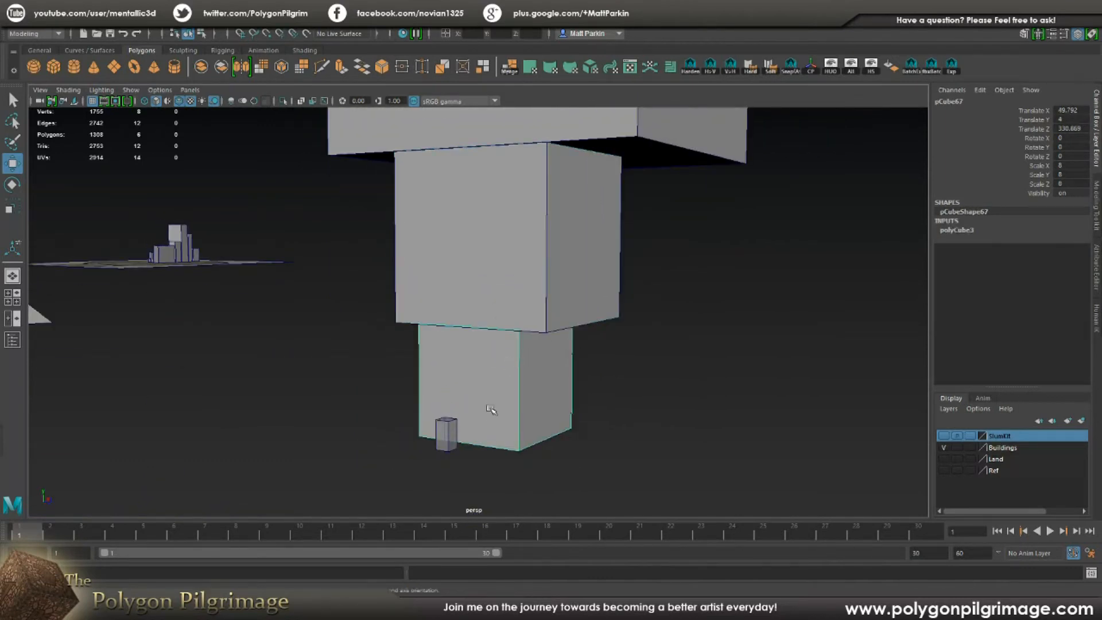
left_click(512, 283)
left_click(486, 378)
left_click(492, 284)
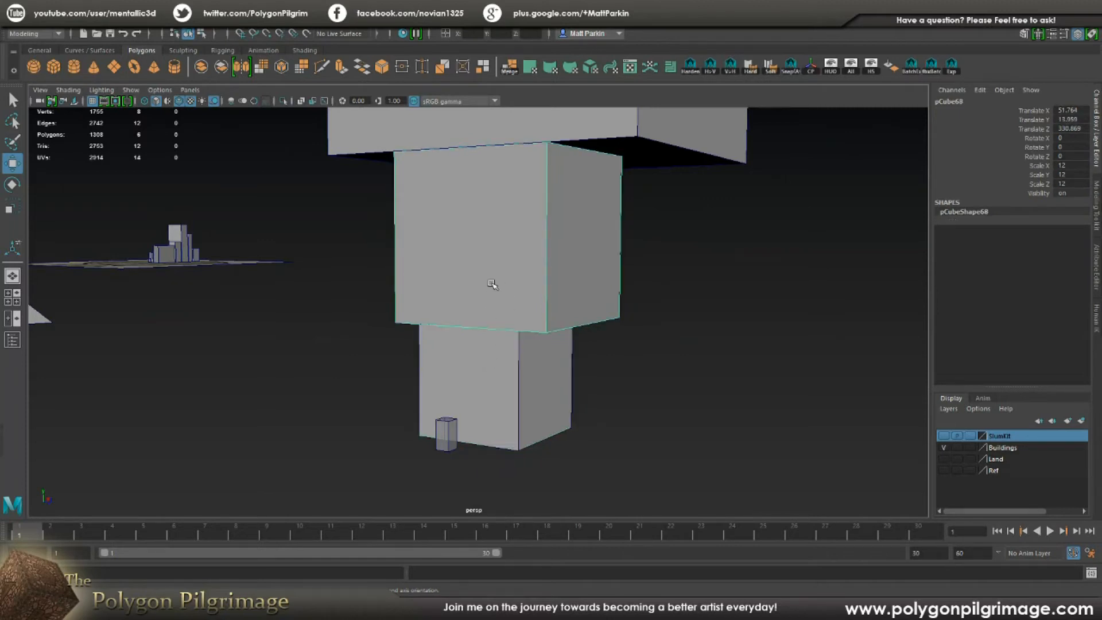
left_click_drag(493, 283, 570, 273, "alt")
left_click_drag(507, 298, 396, 319, "alt")
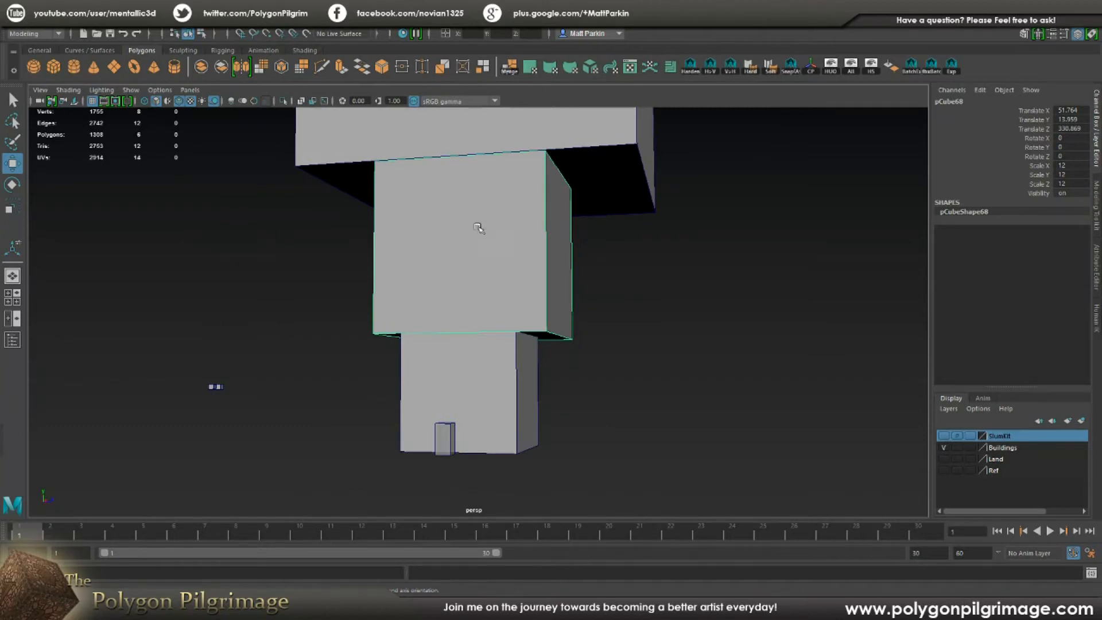
Step: Inspect the scale values of the stack's third cube and top cube against the small lowest cube
middle_click_drag(485, 236, 450, 386, "alt")
scroll(459, 370, "down", 5)
left_click_drag(487, 325, 477, 282, "alt")
left_click(493, 290)
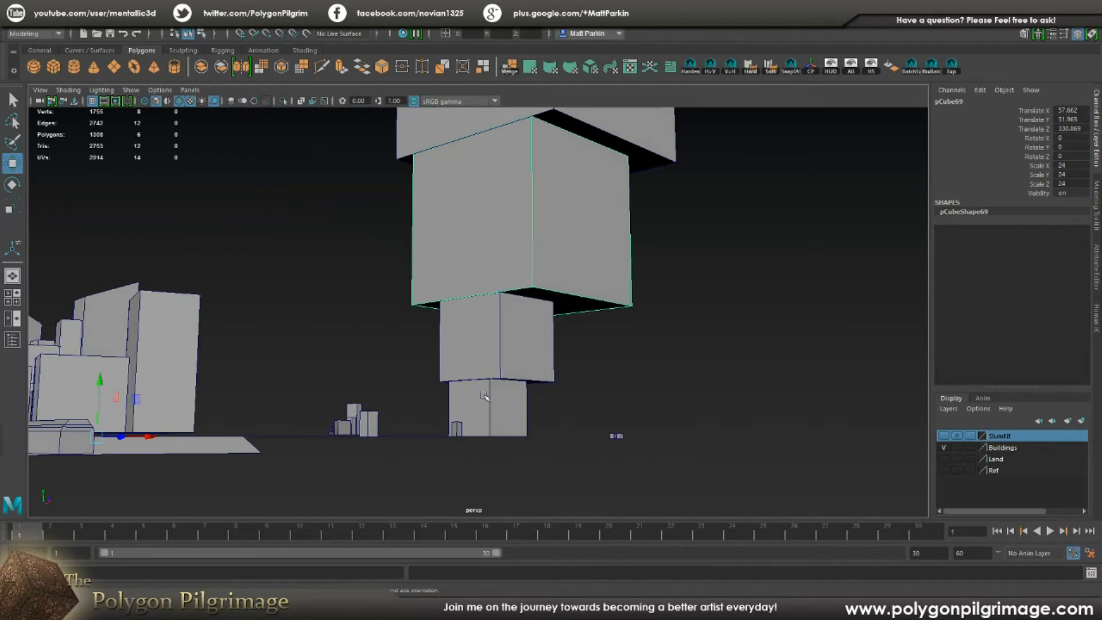
left_click(478, 422)
left_click(512, 271)
middle_click_drag(493, 270, 494, 369, "alt")
scroll(493, 368, "down", 2)
left_click(495, 271)
middle_click_drag(525, 331, 517, 300, "alt")
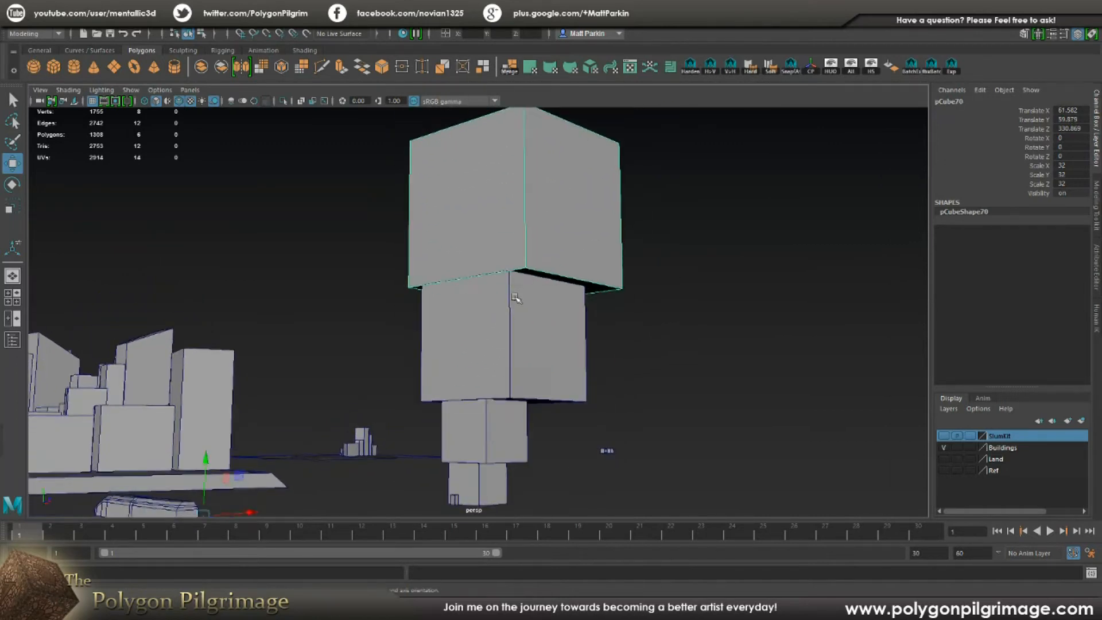
scroll(514, 327, "down", 1)
mouse_move(512, 330)
left_mouse_down("alt")
mouse_move(597, 332)
mouse_move(512, 327)
mouse_move(515, 335)
left_mouse_up("alt")
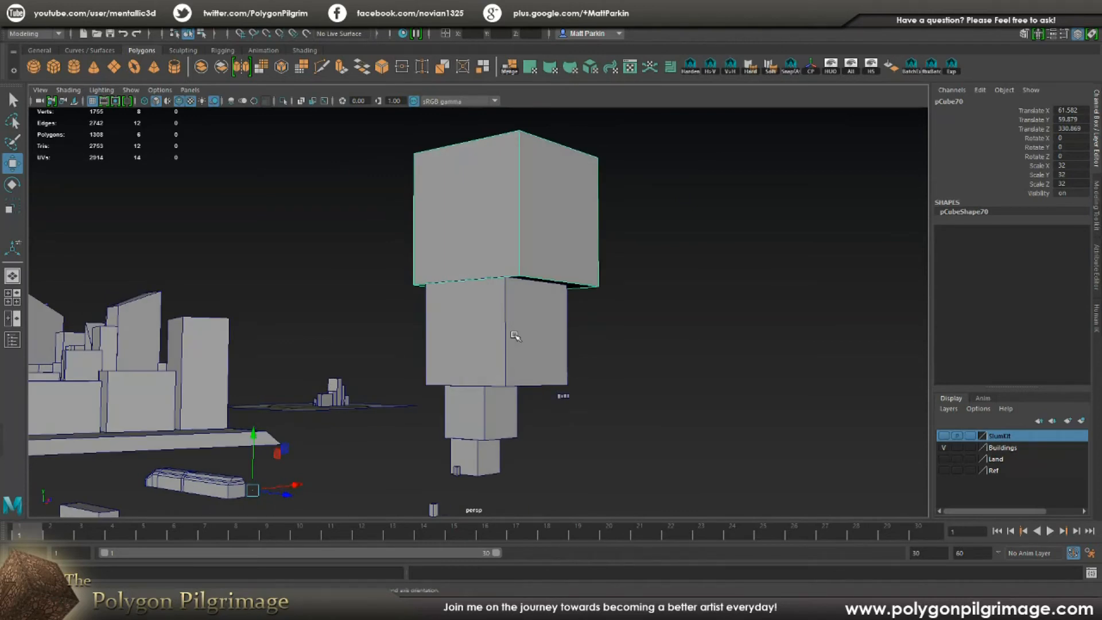
Step: Check the scale values of all four stacked cubes in order, from the lowest to the top one
middle_click_drag(517, 360, 508, 343, "alt")
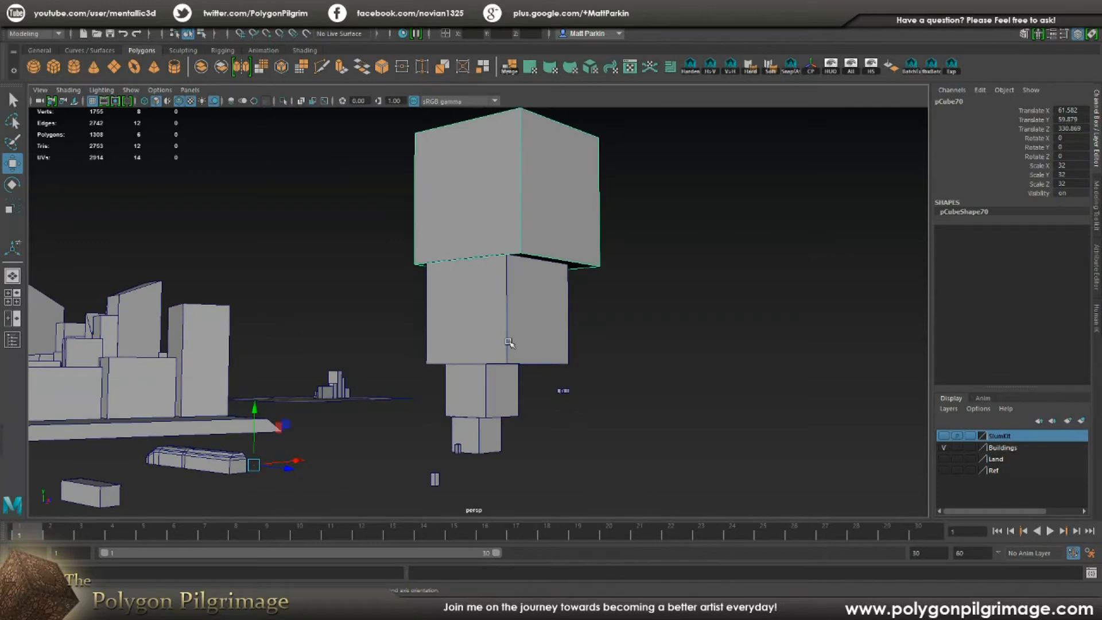
left_click(473, 433)
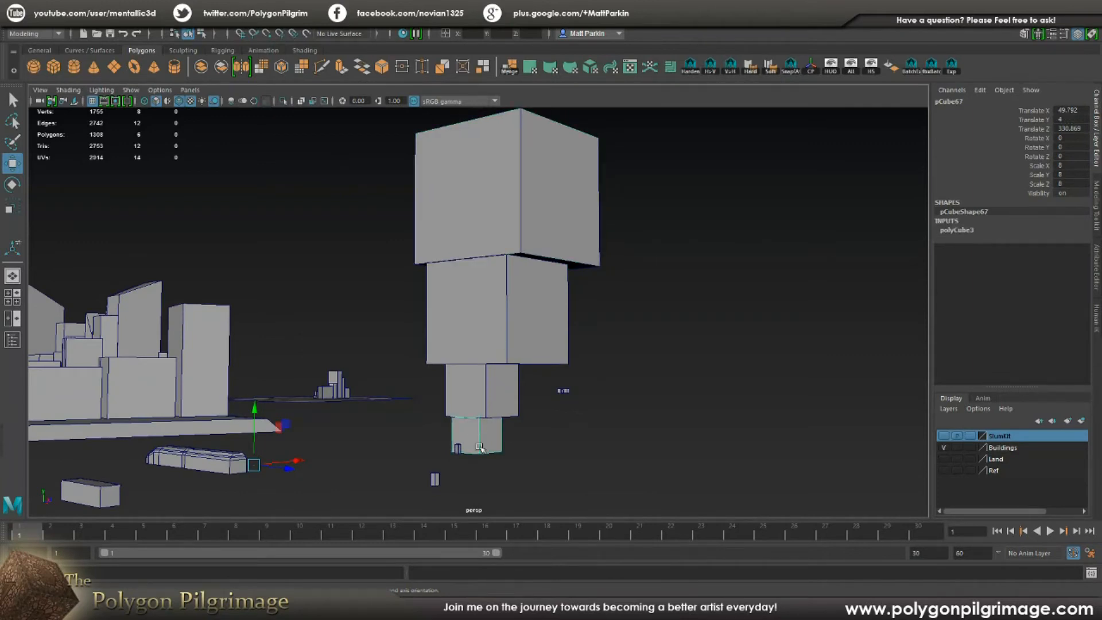
left_click(480, 403)
left_click(497, 333)
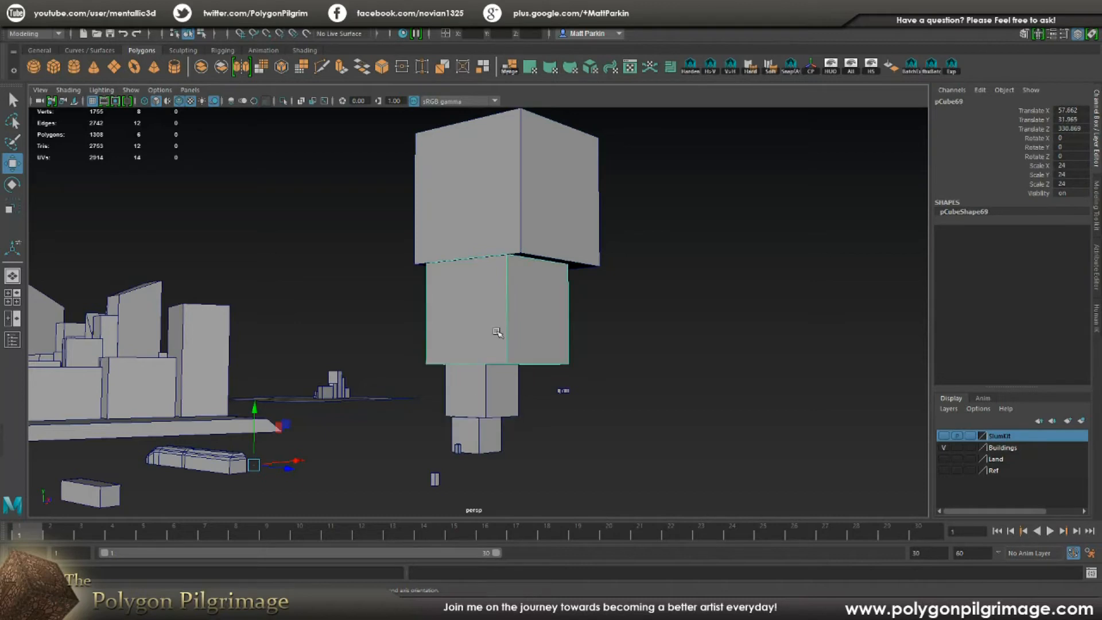
left_click(515, 214)
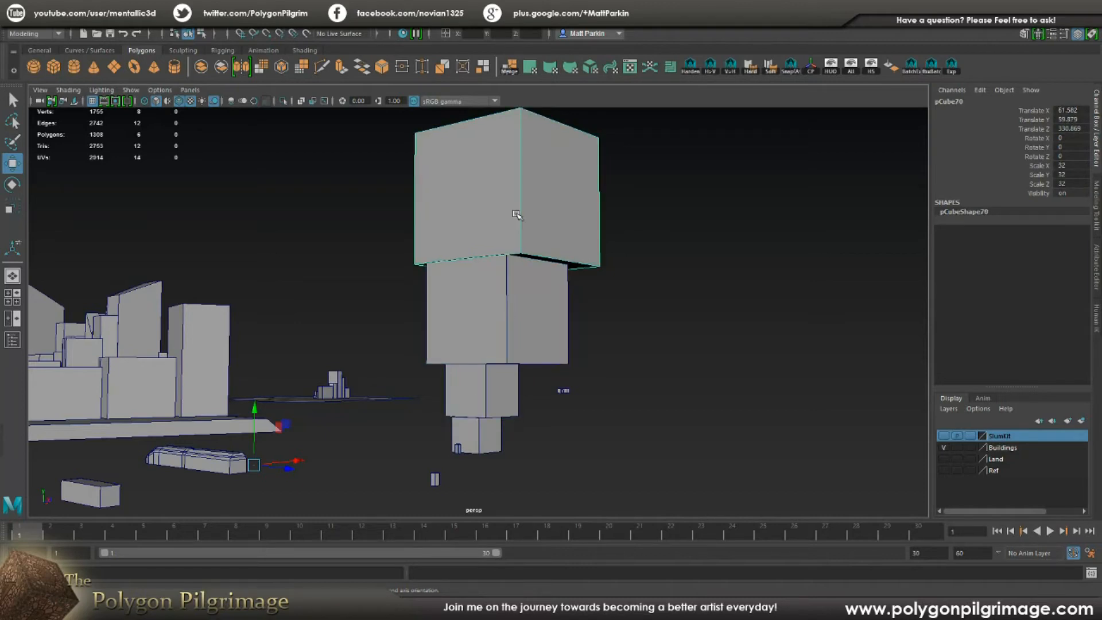
Step: Examine the cube stack from underneath, including the third cube and the DudeMan box at the lowest cube
left_click_drag(463, 401, 516, 225, "alt")
scroll(480, 444, "up", 6)
scroll(479, 444, "down", 5)
left_click_drag(512, 333, 531, 431, "alt")
middle_click_drag(482, 310, 516, 408, "alt")
left_click_drag(516, 408, 464, 398, "alt")
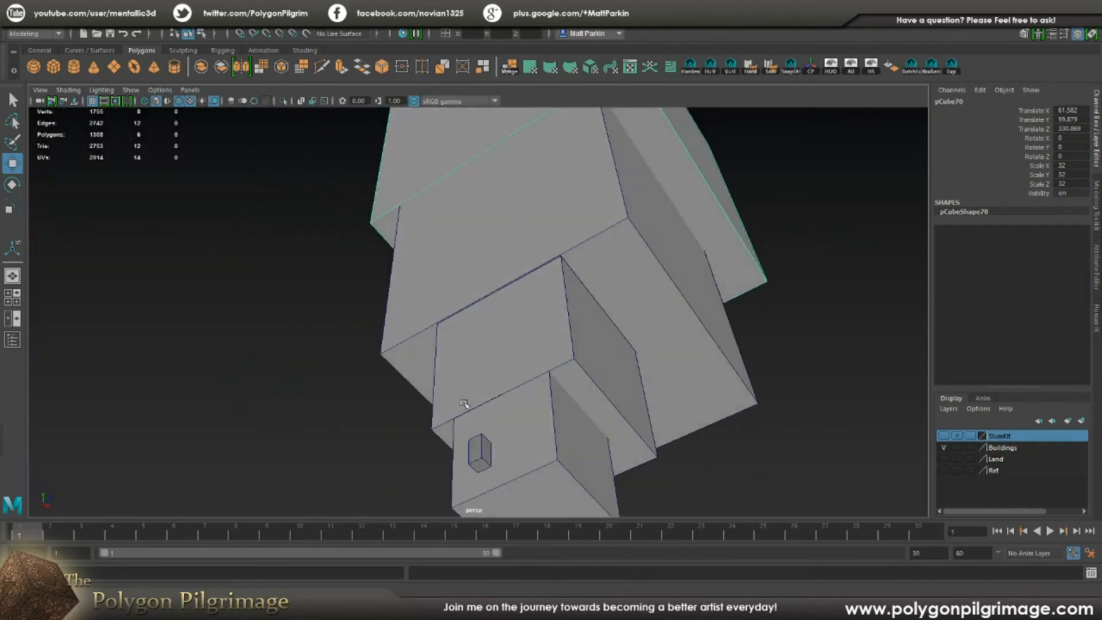
middle_click_drag(482, 344, 493, 383, "alt")
left_click(480, 299)
middle_click_drag(460, 237, 484, 262, "alt")
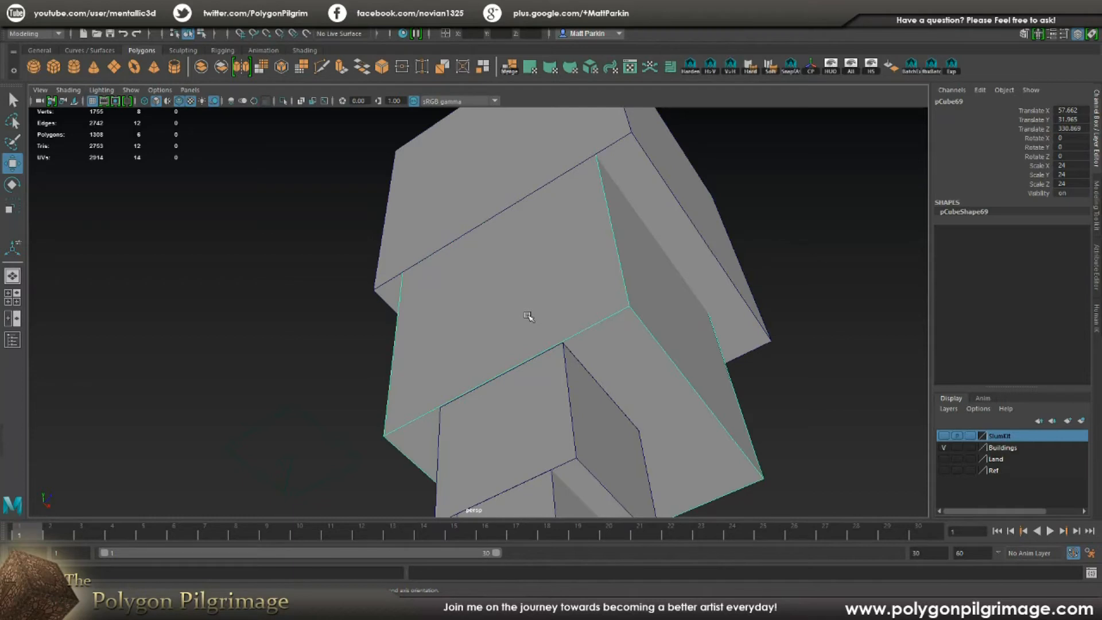
Step: Compare the stack's top cube with the train carriages and the whole city layout from above
left_click_drag(578, 309, 568, 334, "alt")
scroll(561, 322, "down", 5)
left_click_drag(533, 293, 471, 305, "alt")
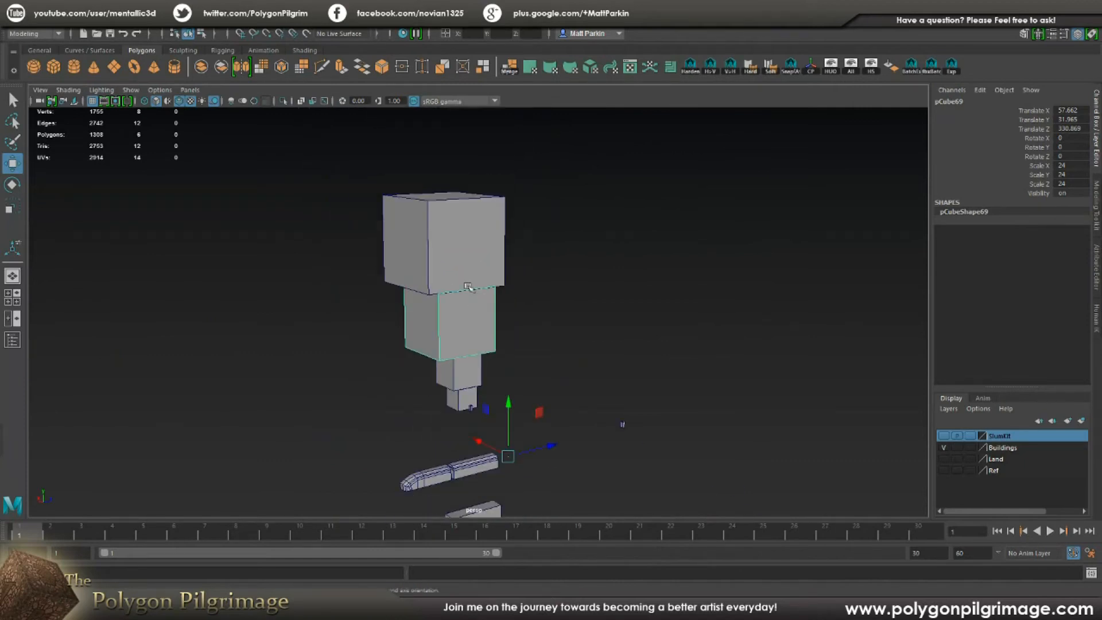
left_click(485, 277)
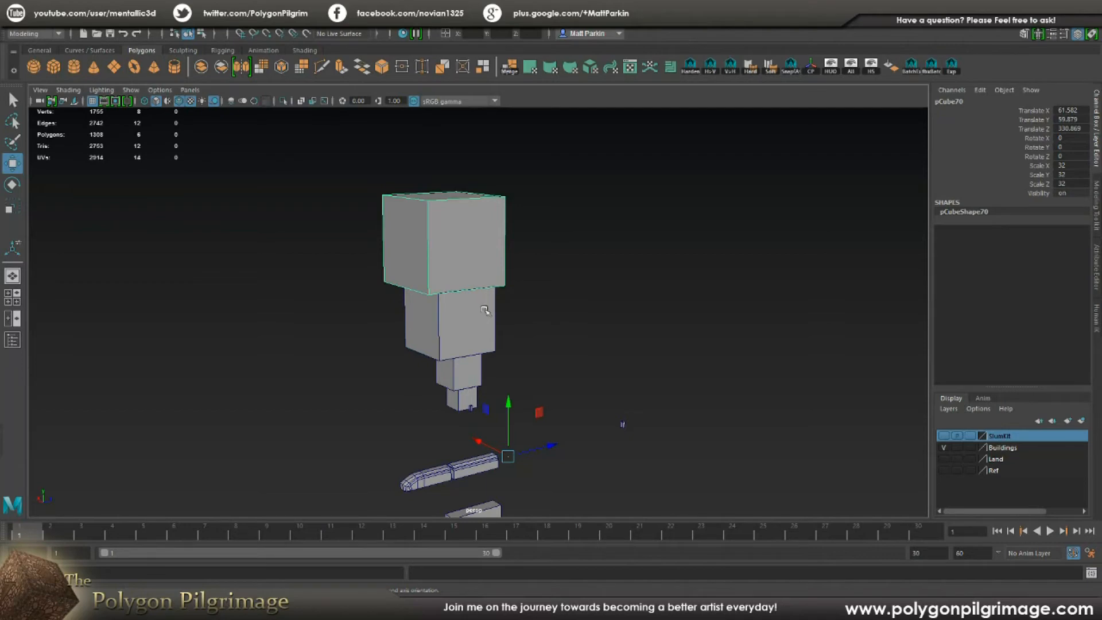
left_click_drag(500, 311, 379, 319, "alt")
middle_click_drag(378, 319, 516, 354, "alt")
right_click_drag(516, 354, 471, 354, "alt")
left_click_drag(471, 354, 520, 396, "alt")
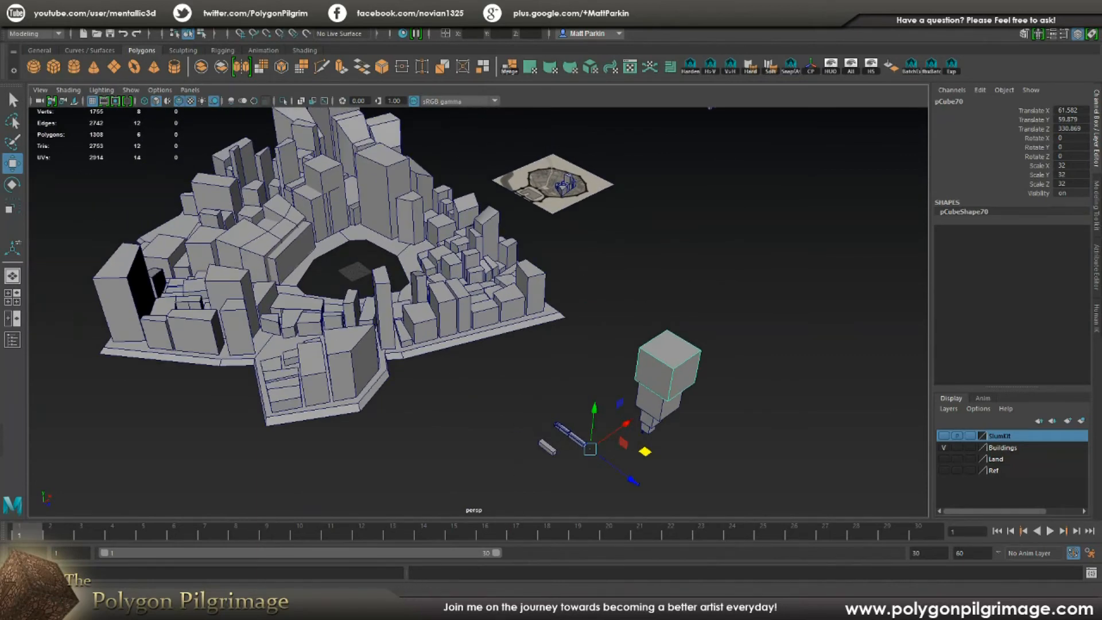
Step: Switch to Unity and look around the windowed building, the kit facade and the surrounding blocks in the BUILD scene
key("alt+Tab")
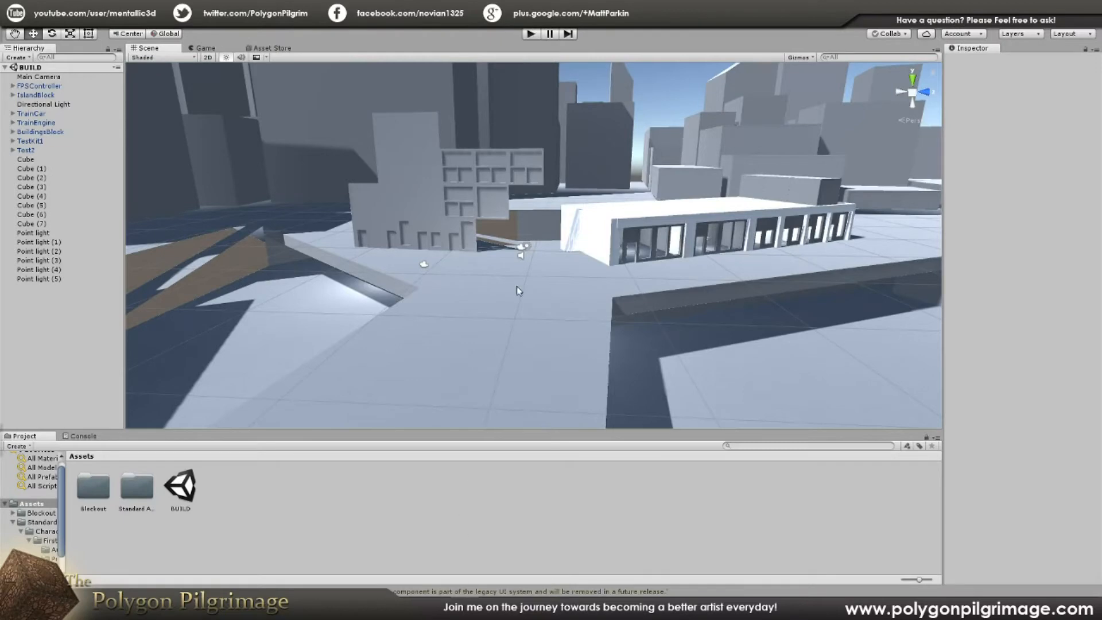
right_click_drag(536, 325, 647, 284)
left_click_drag(647, 284, 768, 287, "alt")
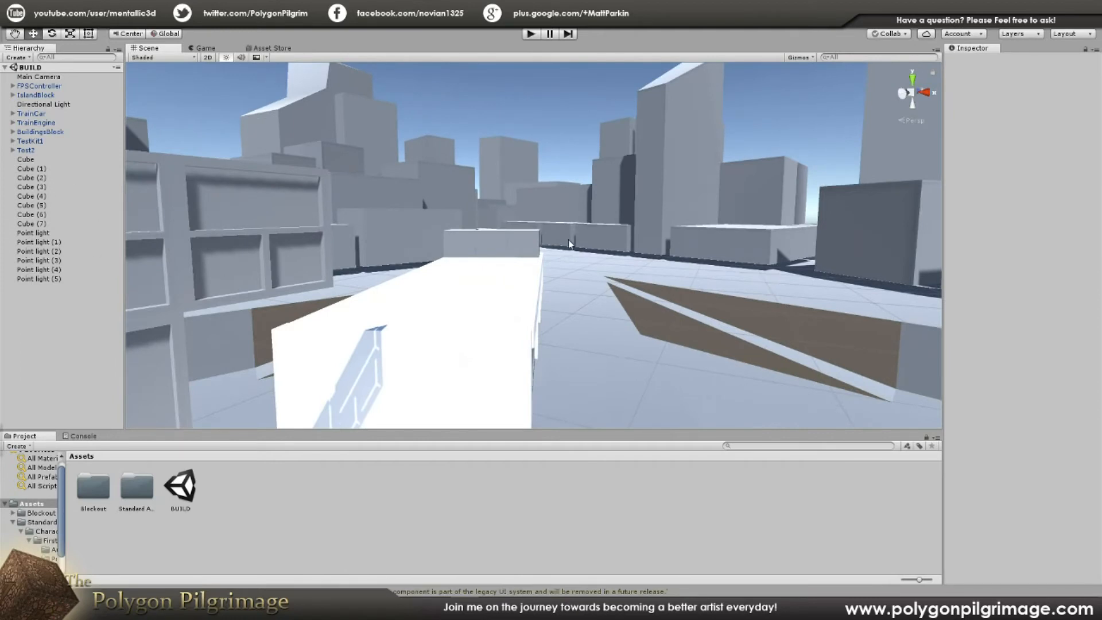
right_click_drag(570, 244, 521, 74)
Step: Run the BUILD scene and walk in first person along the road between the city blocks
left_click(529, 34)
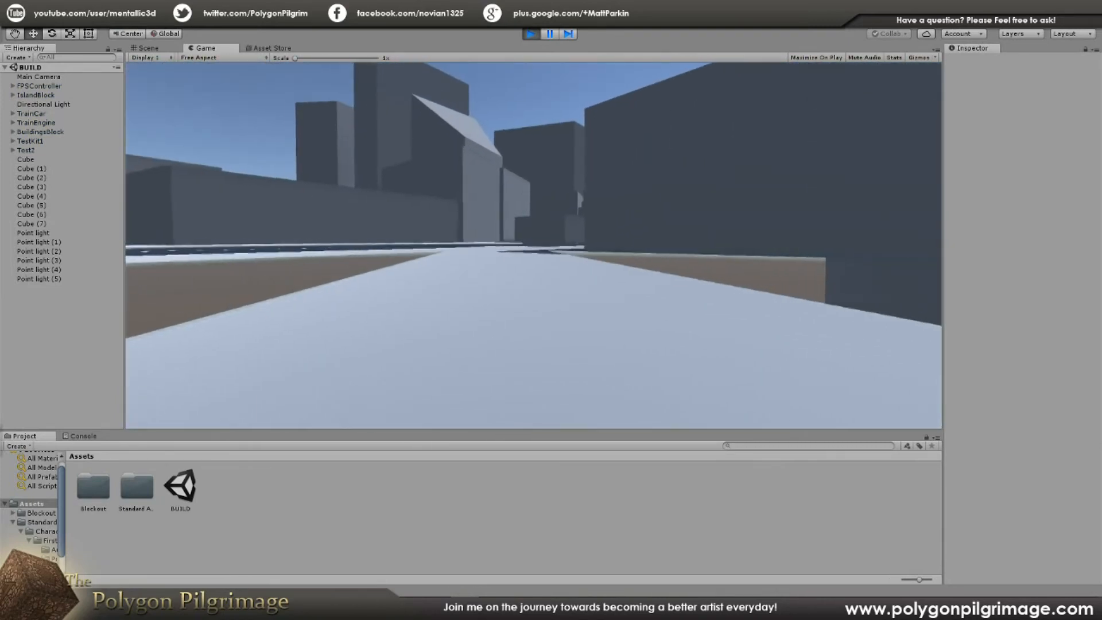
key("w")
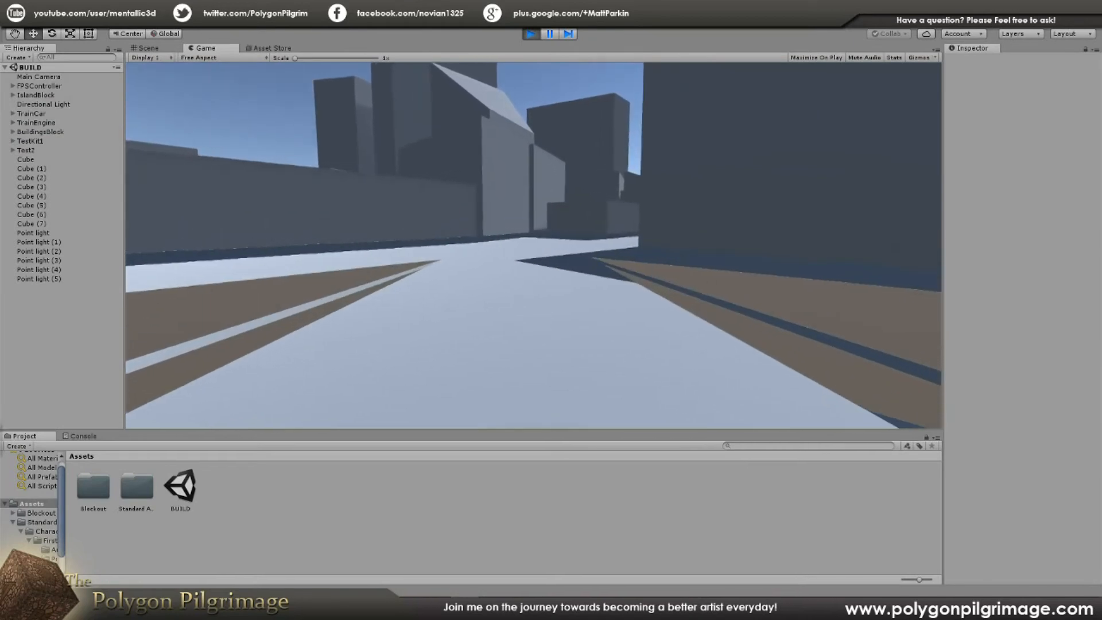
key("w")
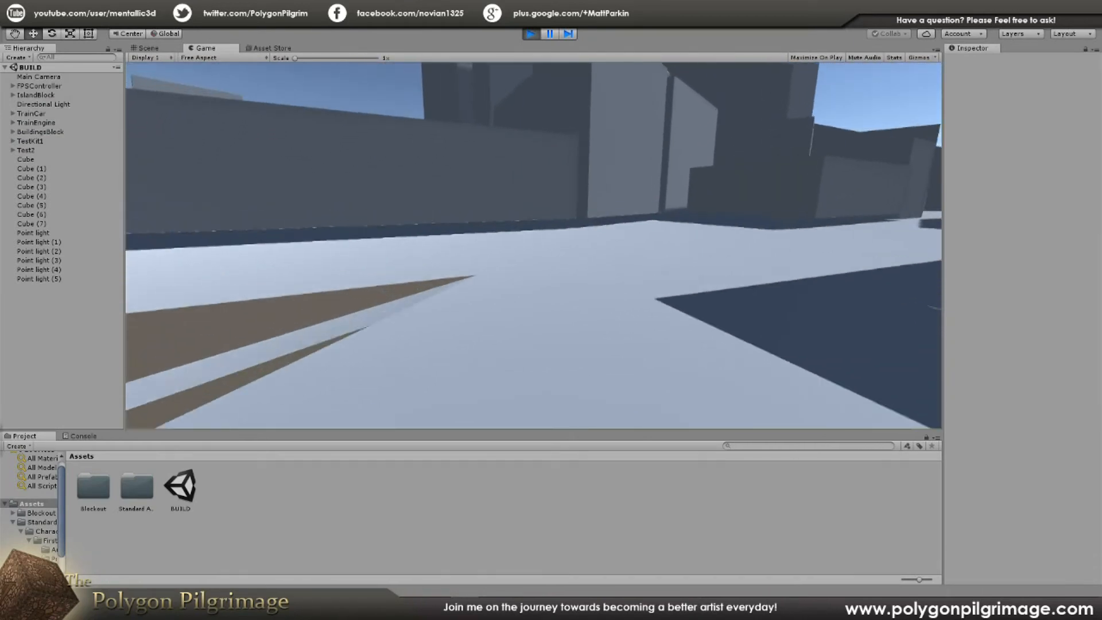
key("w")
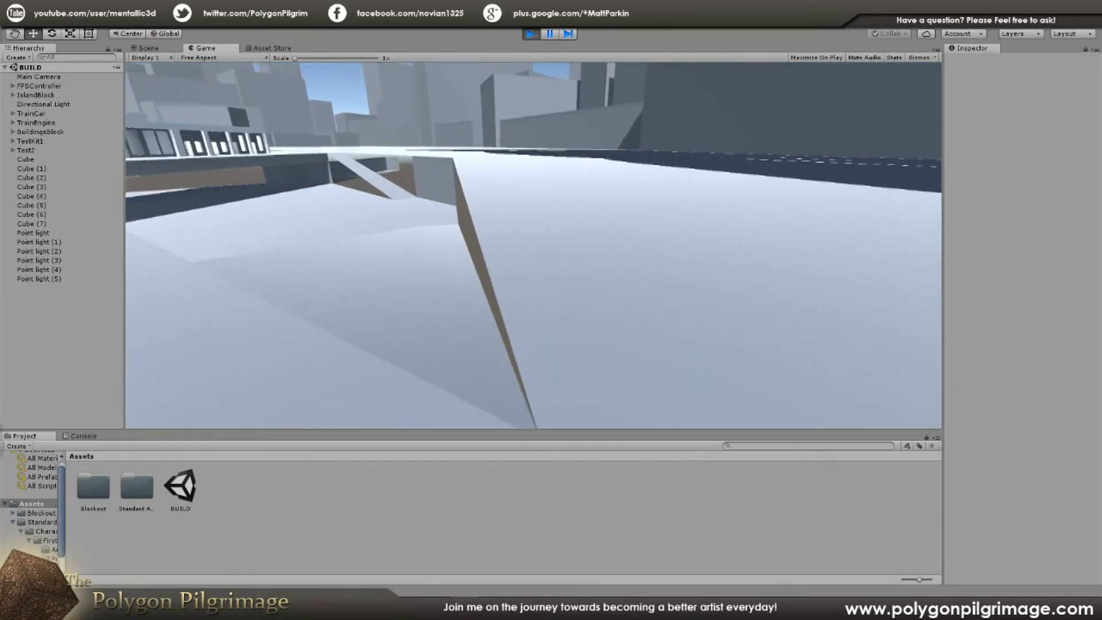
Step: Walk down the sloped ramp beside the raised road to the level below the windowed building
key("a")
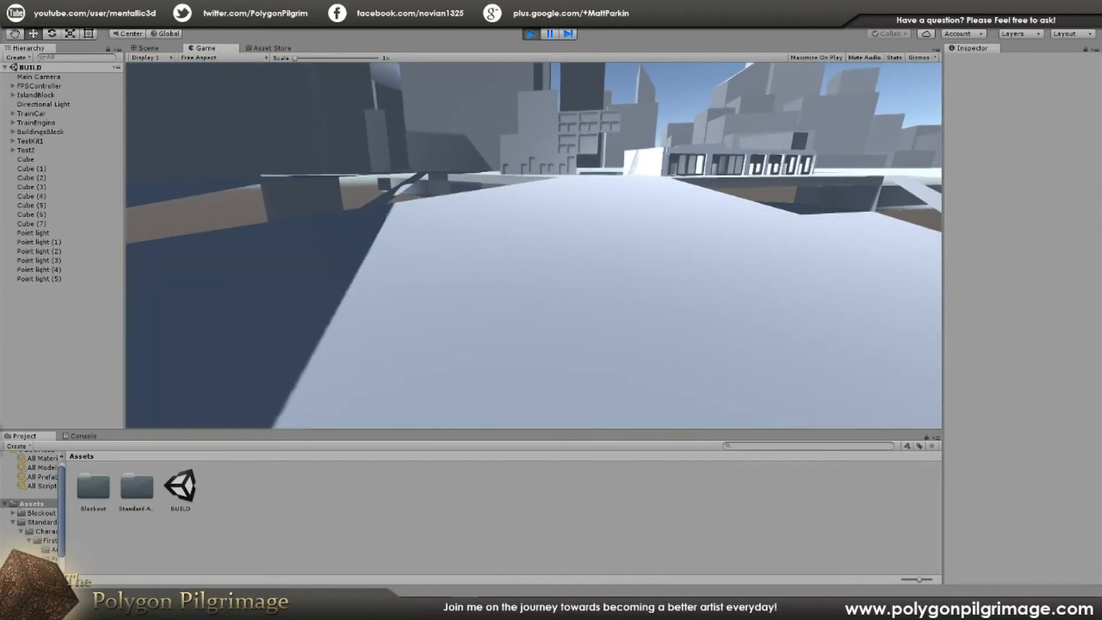
key("a")
key("w")
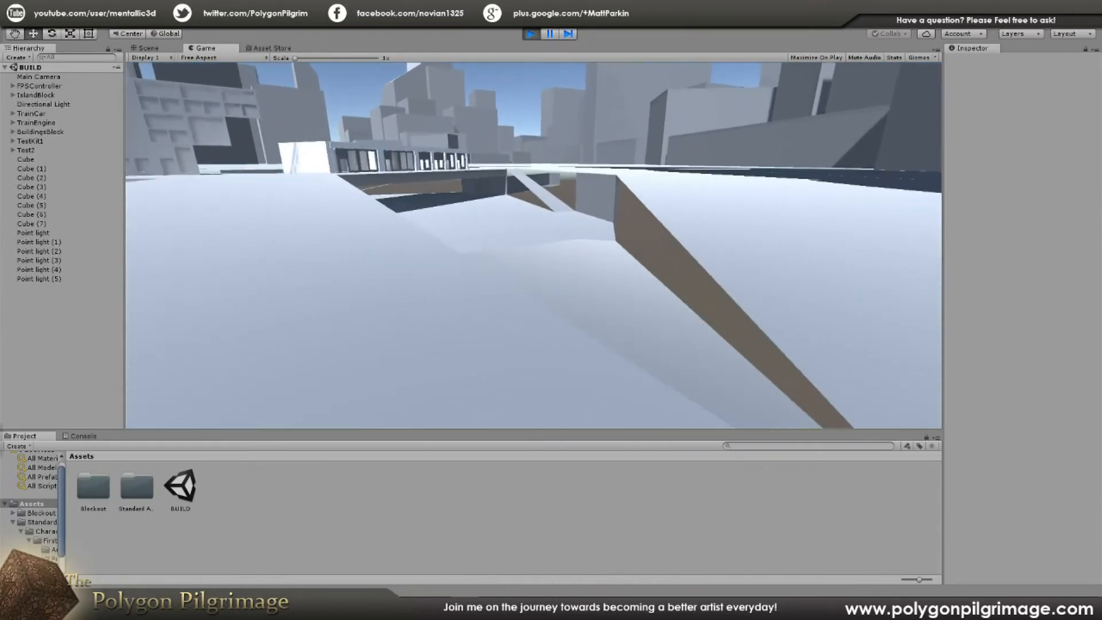
key("w")
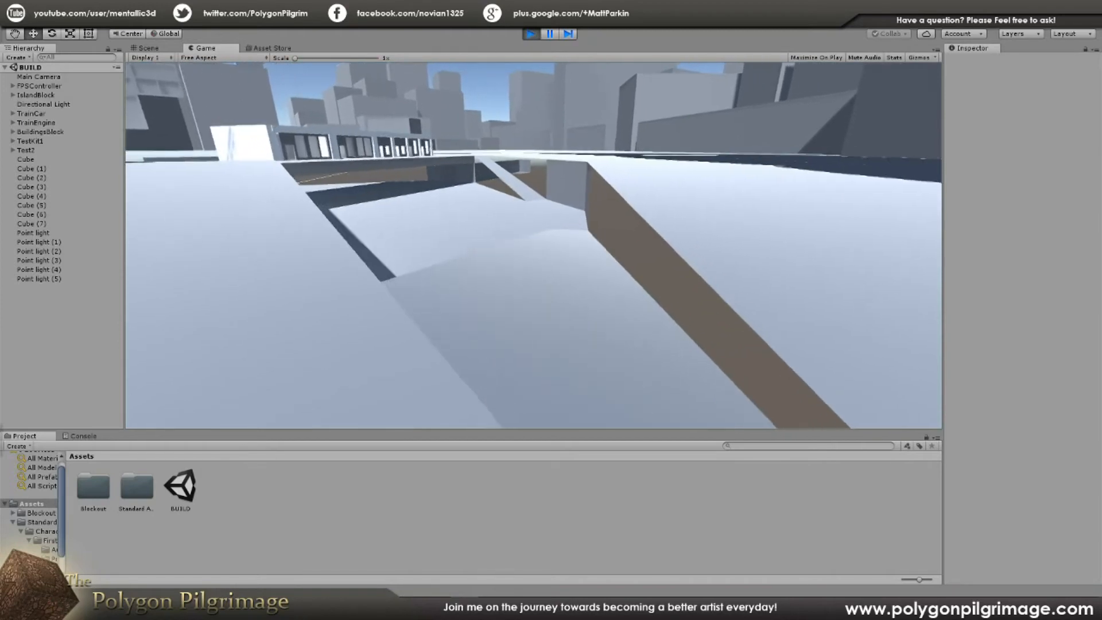
key("w")
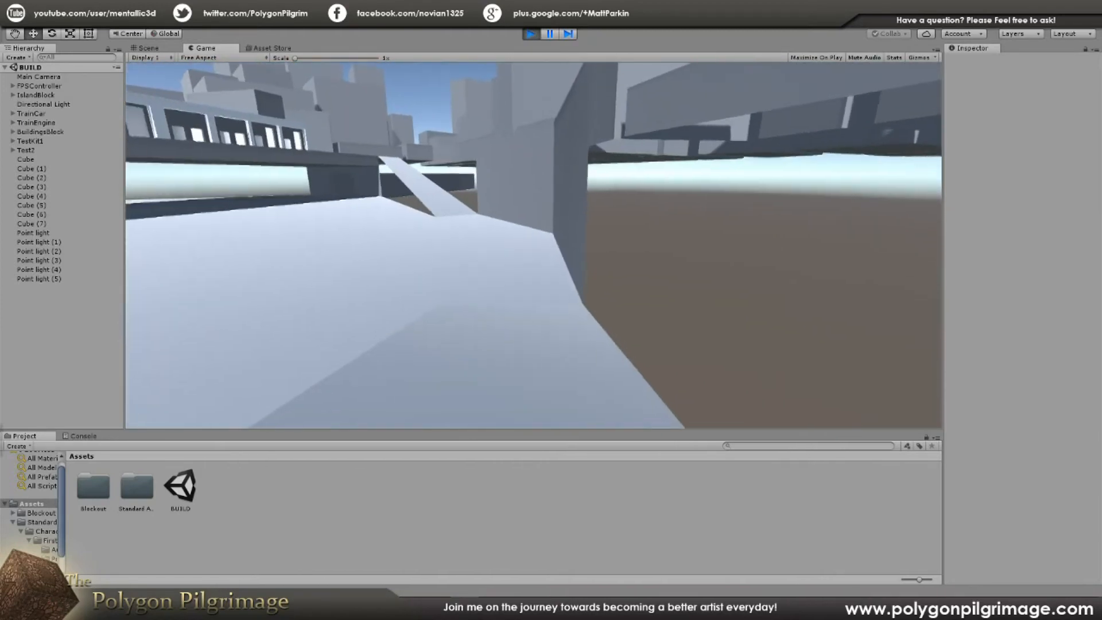
key("w")
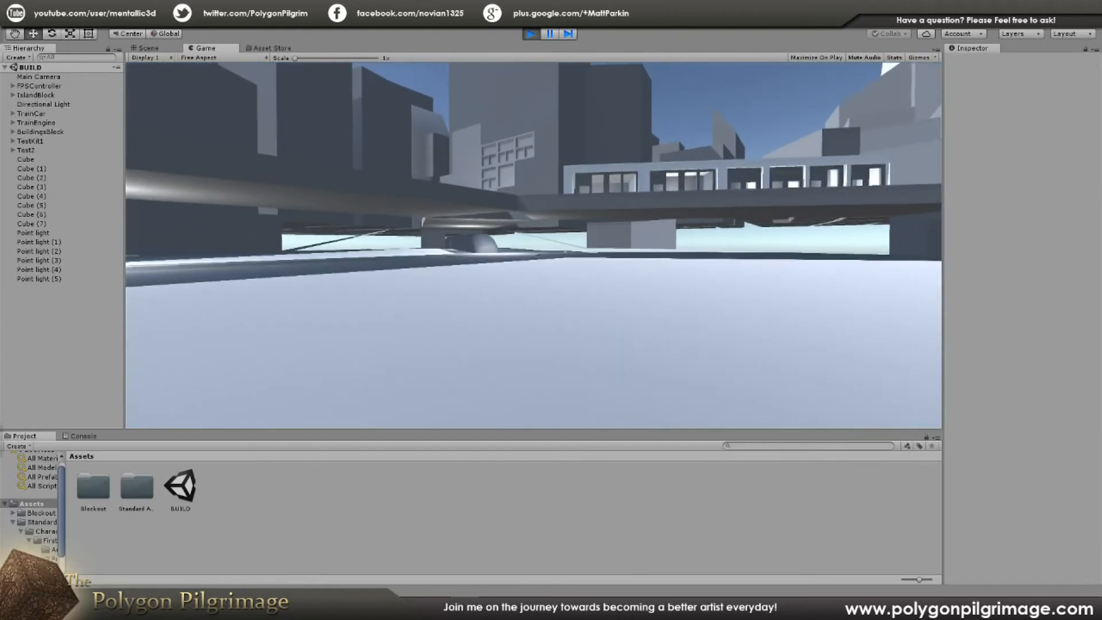
Step: Walk across the lower level and under the raised platform towards the lit train and its track
key("w")
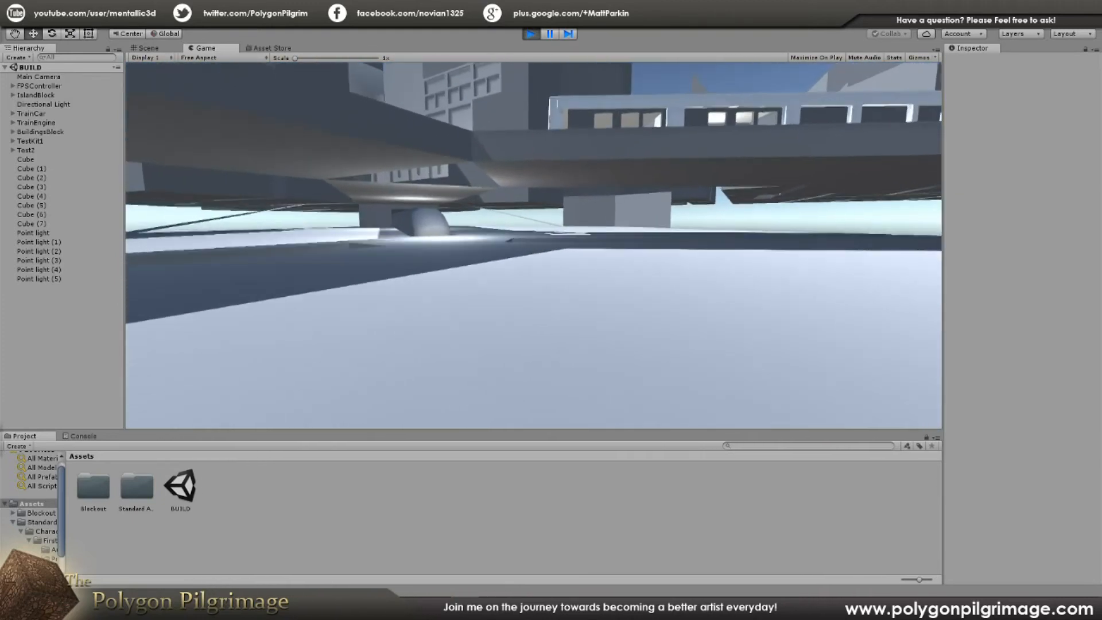
key("w")
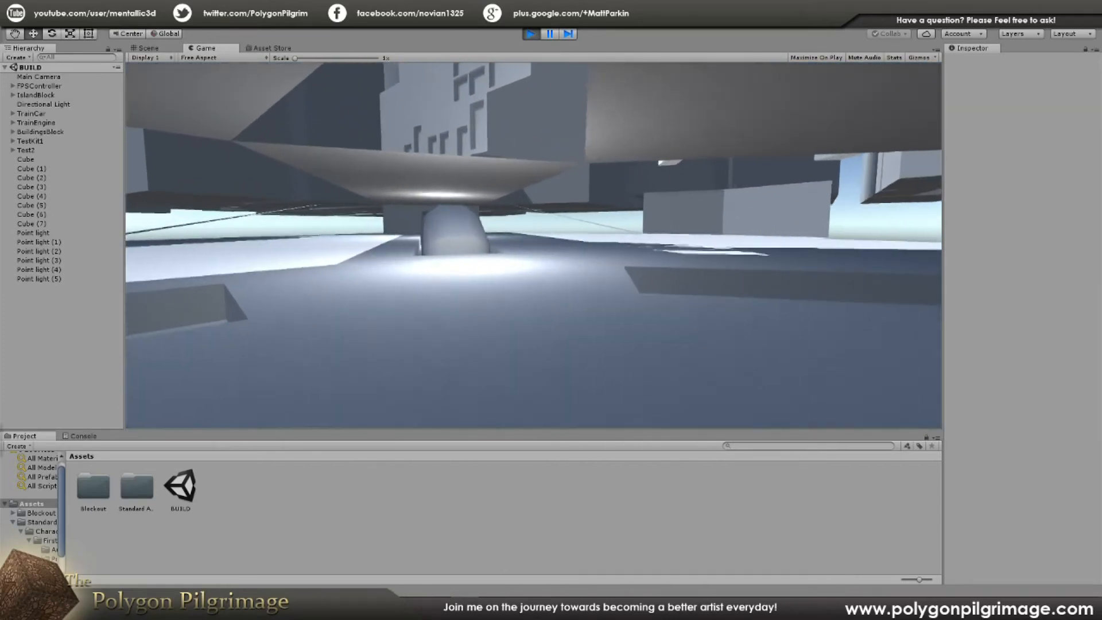
key("w")
key("s")
key("d")
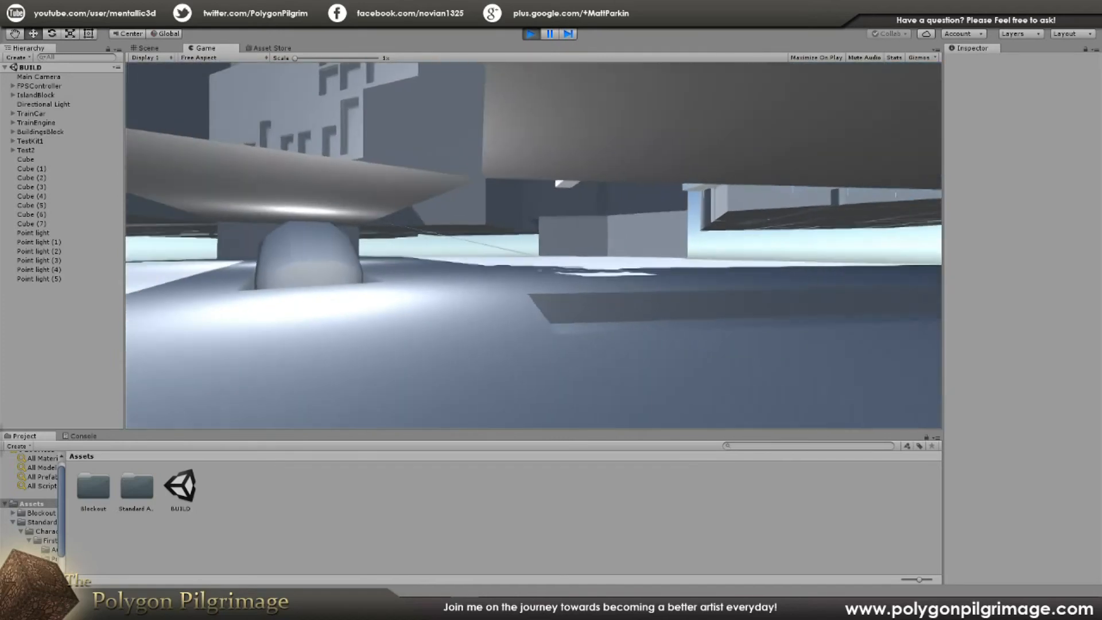
key("d")
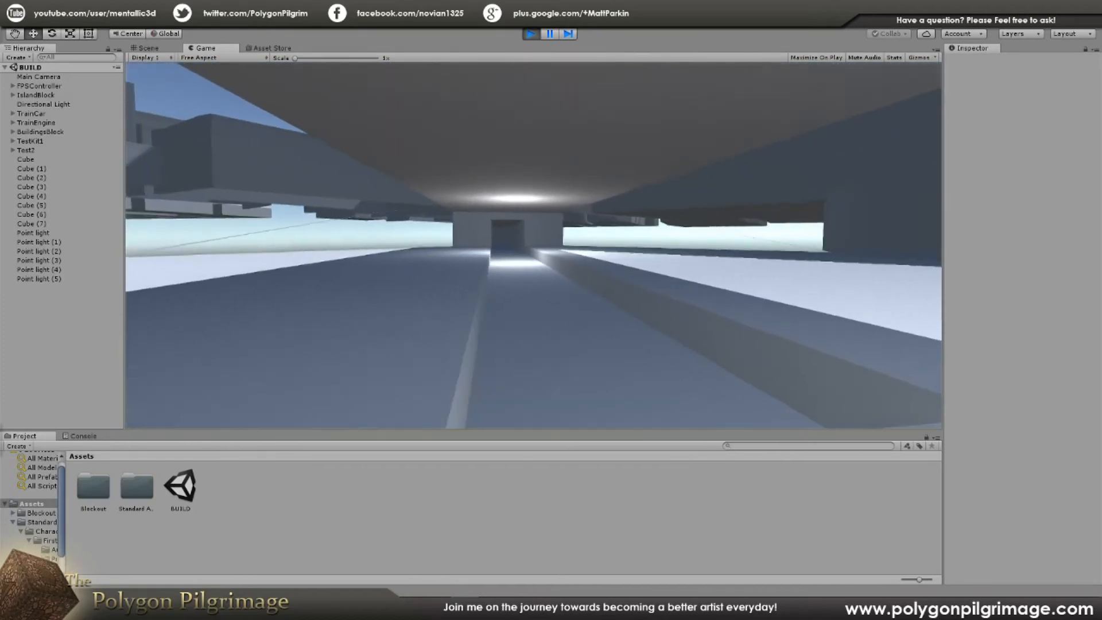
key("d")
Step: Walk around the nose of the train and along its side under the raised platform to judge its scale
key("d")
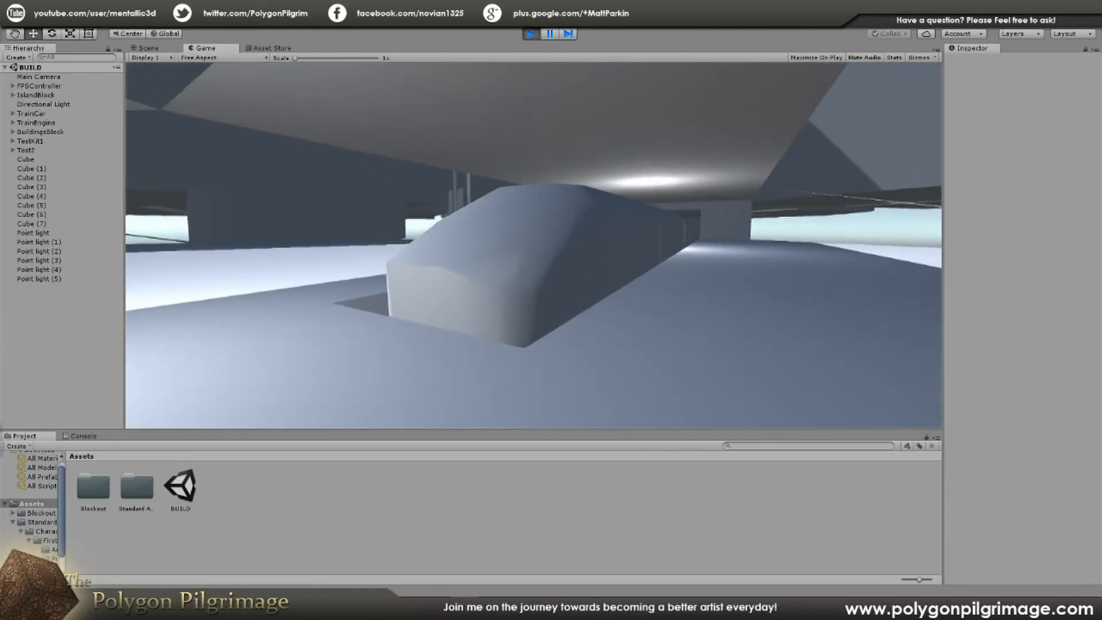
key("d")
key("d")
key("w")
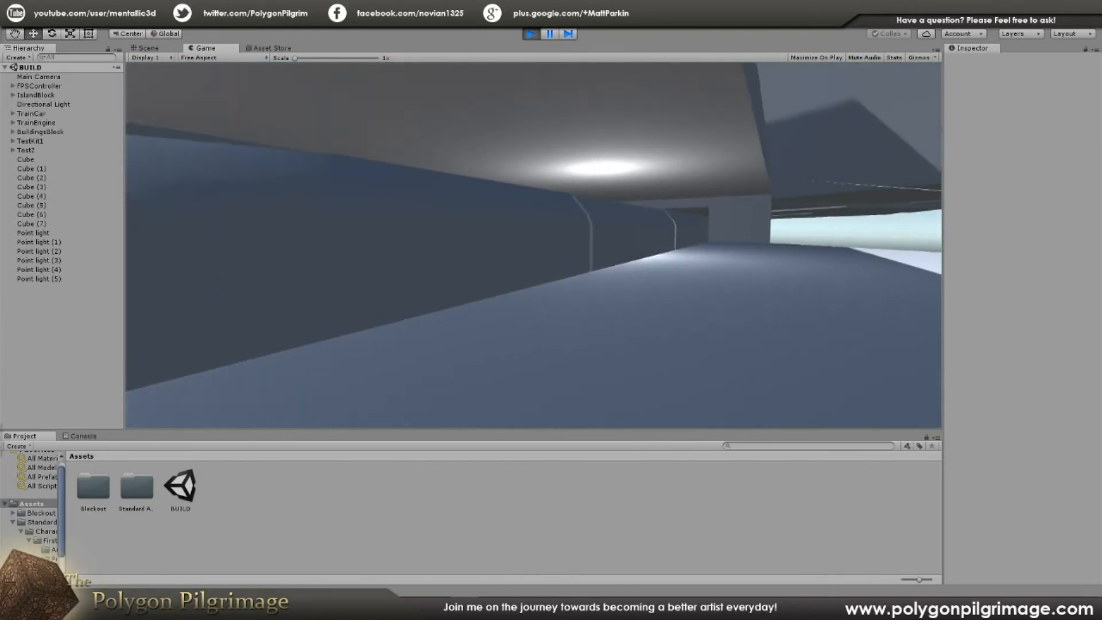
key("w")
key("d")
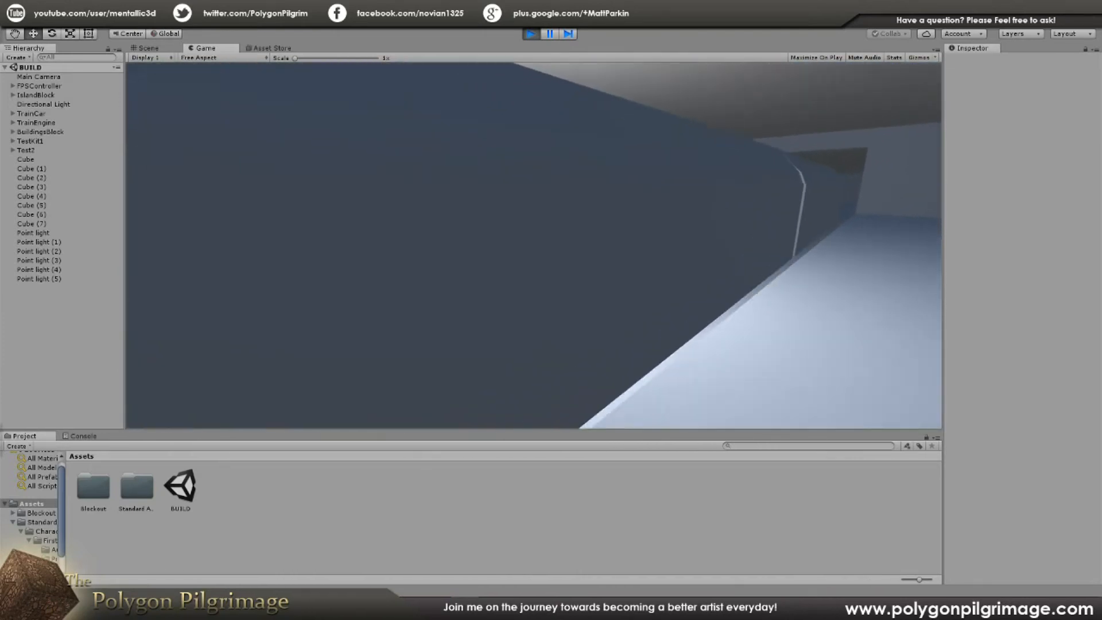
key("s")
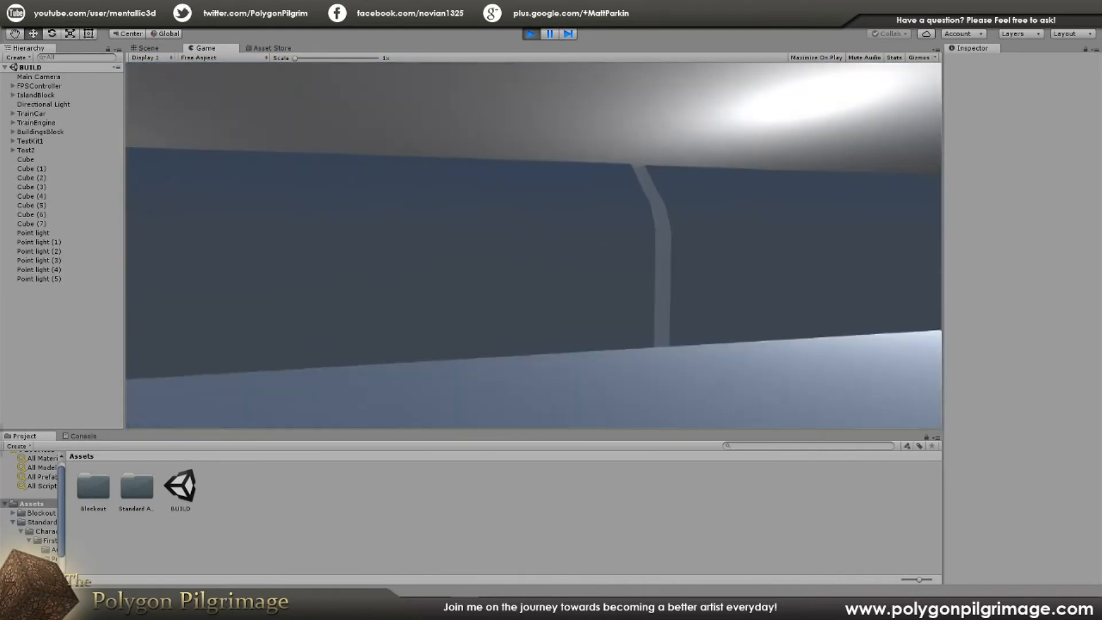
key("w")
key("a")
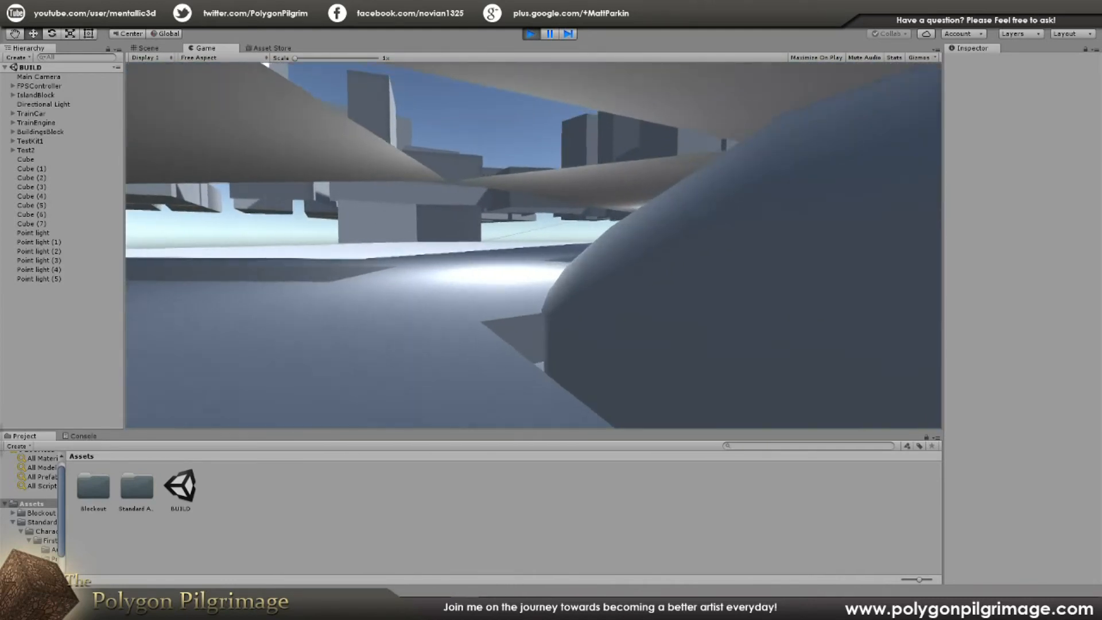
key("a")
key("s")
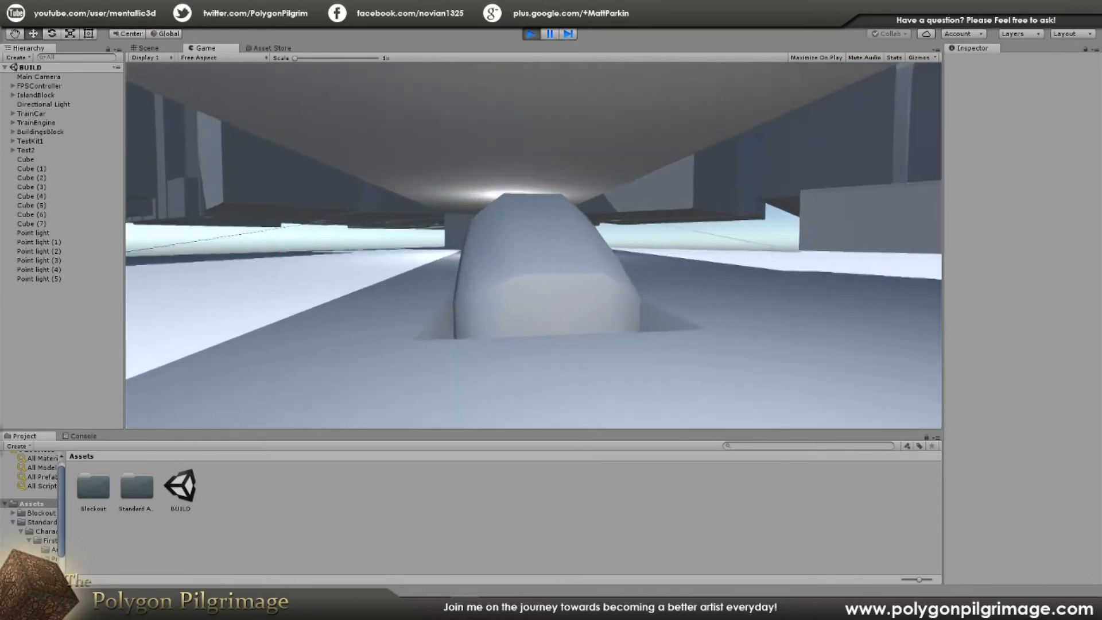
Step: Walk out from under the platform across the lower level and up the sloped ramp to the upper level
key("w")
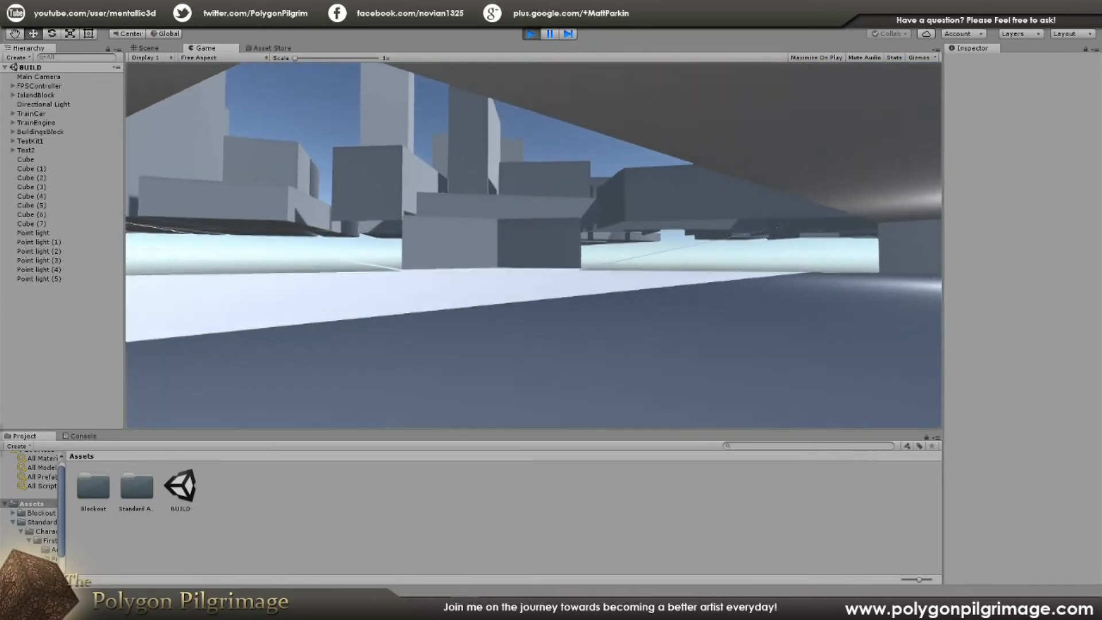
key("w")
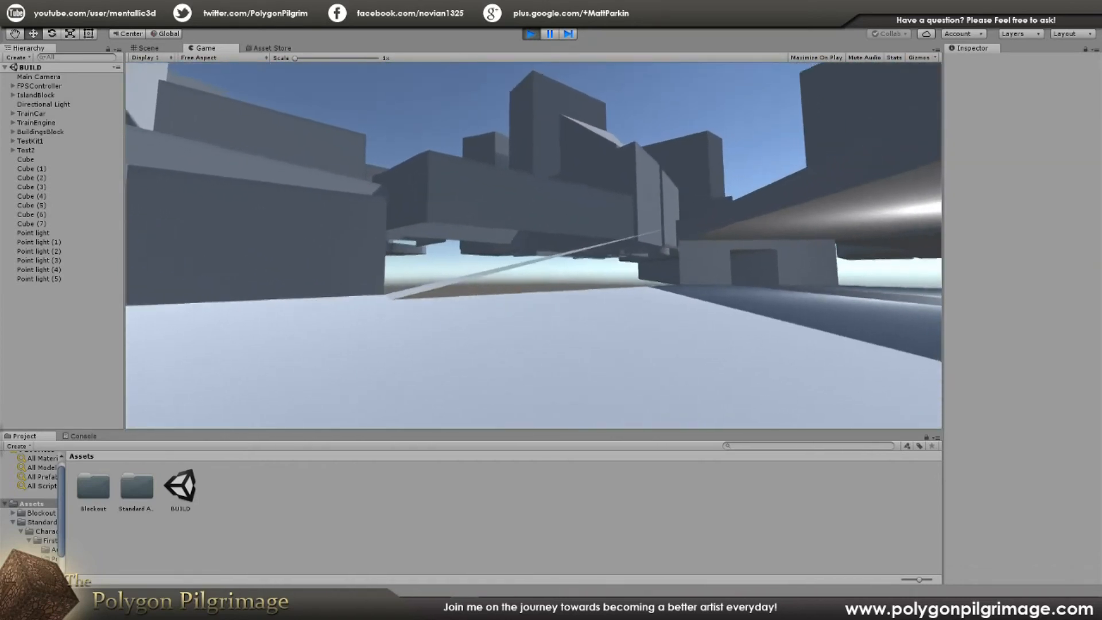
key("w")
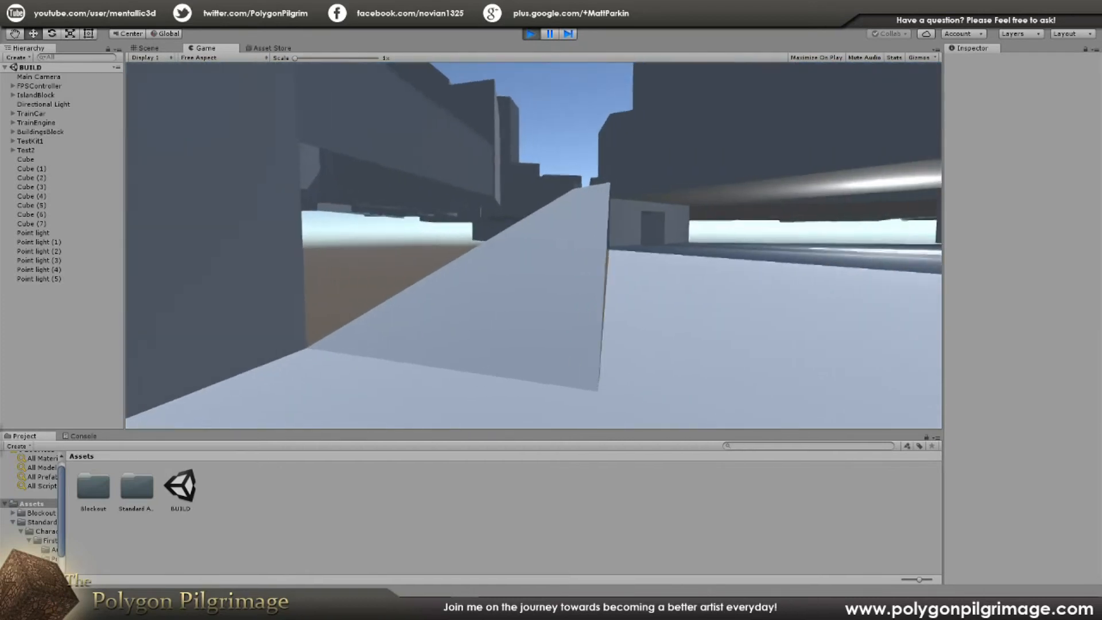
key("w")
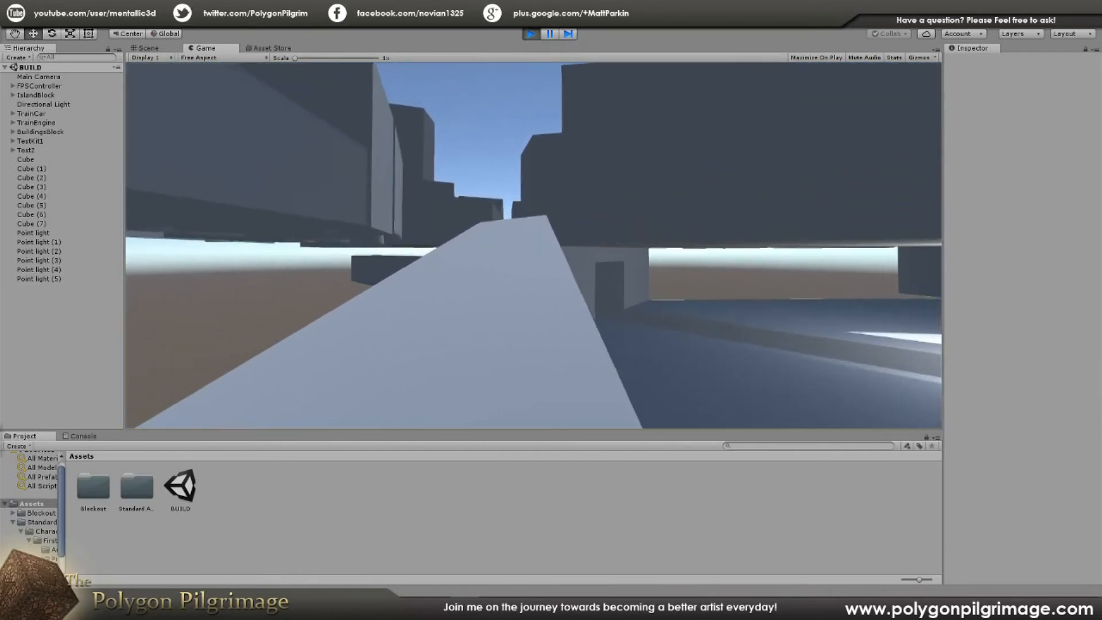
key("w")
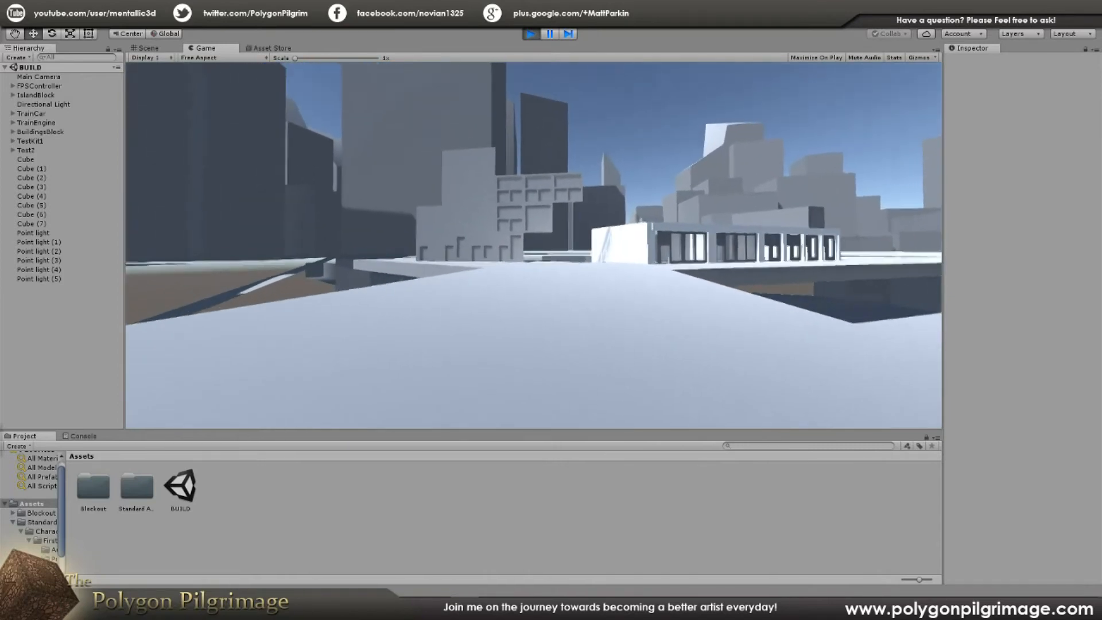
Step: Walk across the upper level between the kit facade and the windowed building, looking around the surrounding blocks and lamp posts
key("w")
key("w")
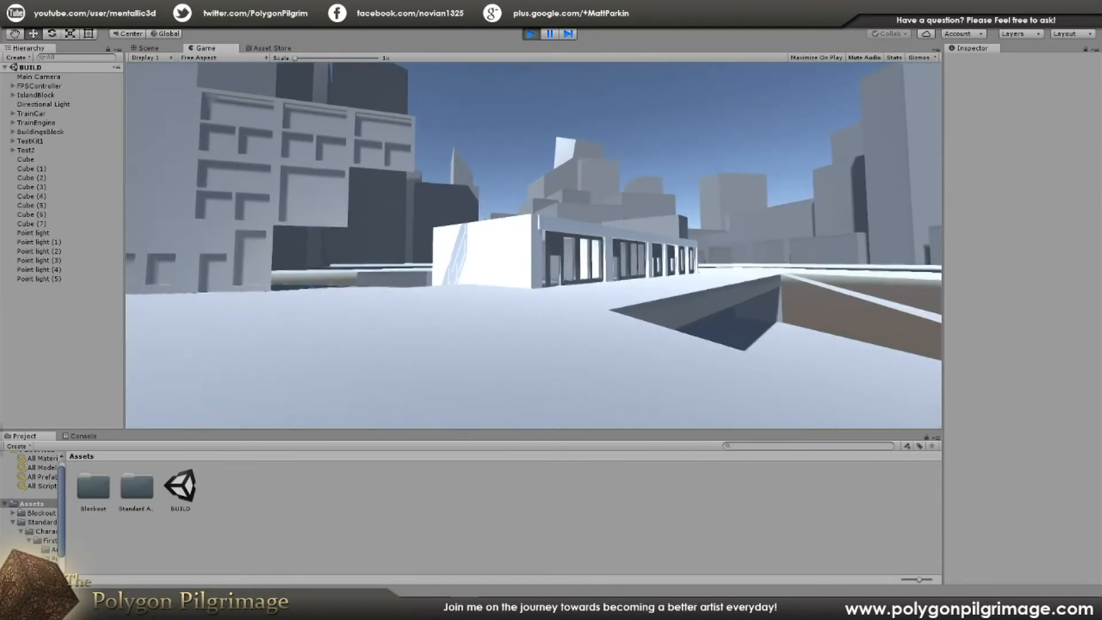
key("w")
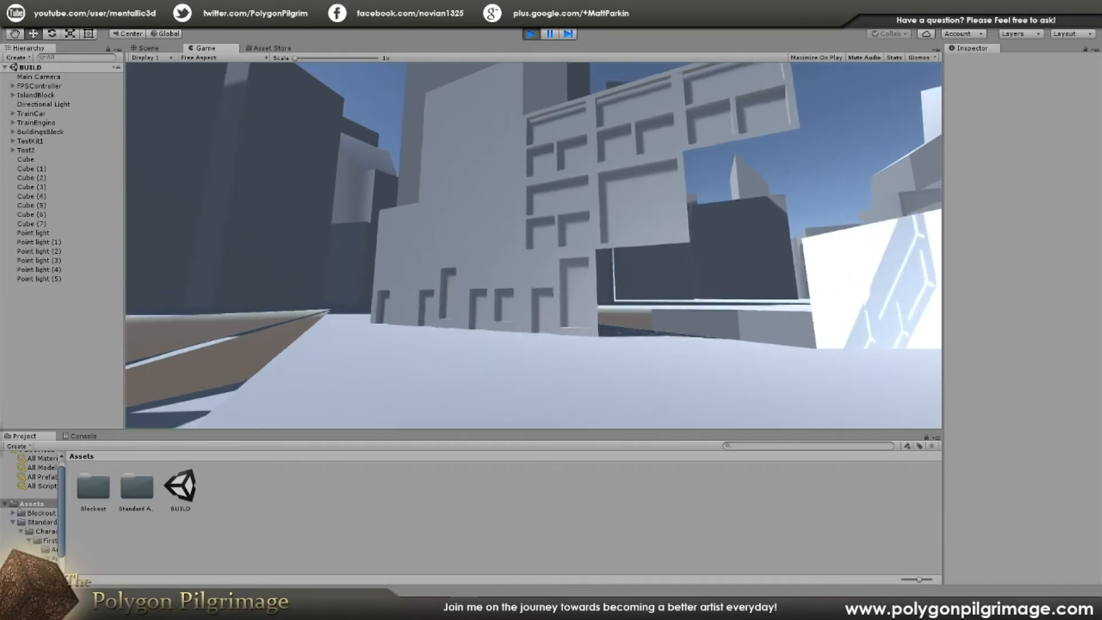
key("w")
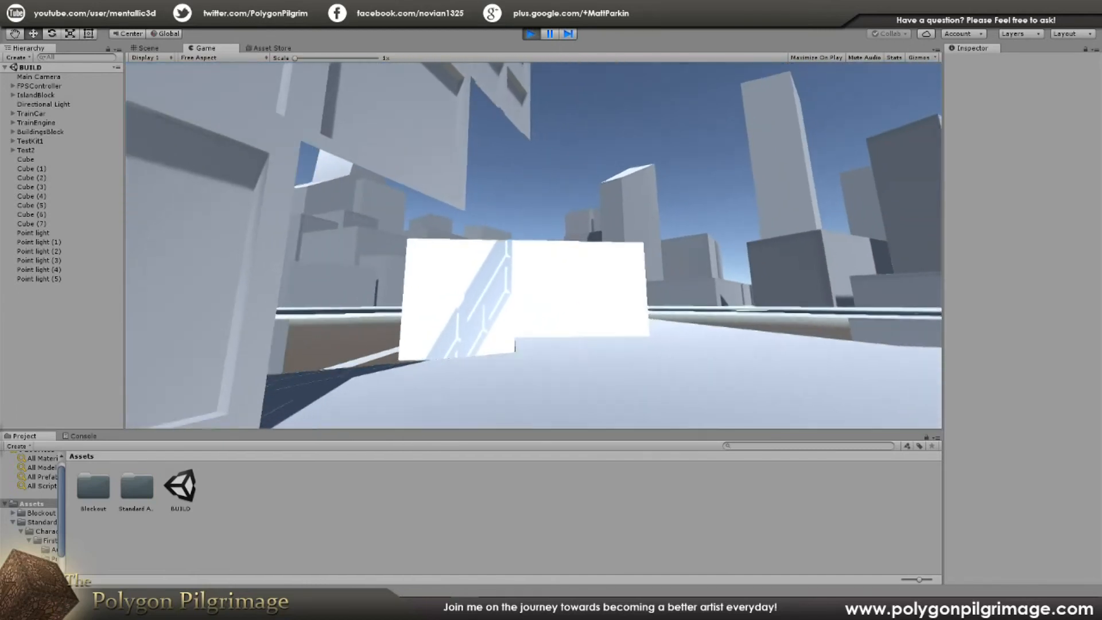
key("w")
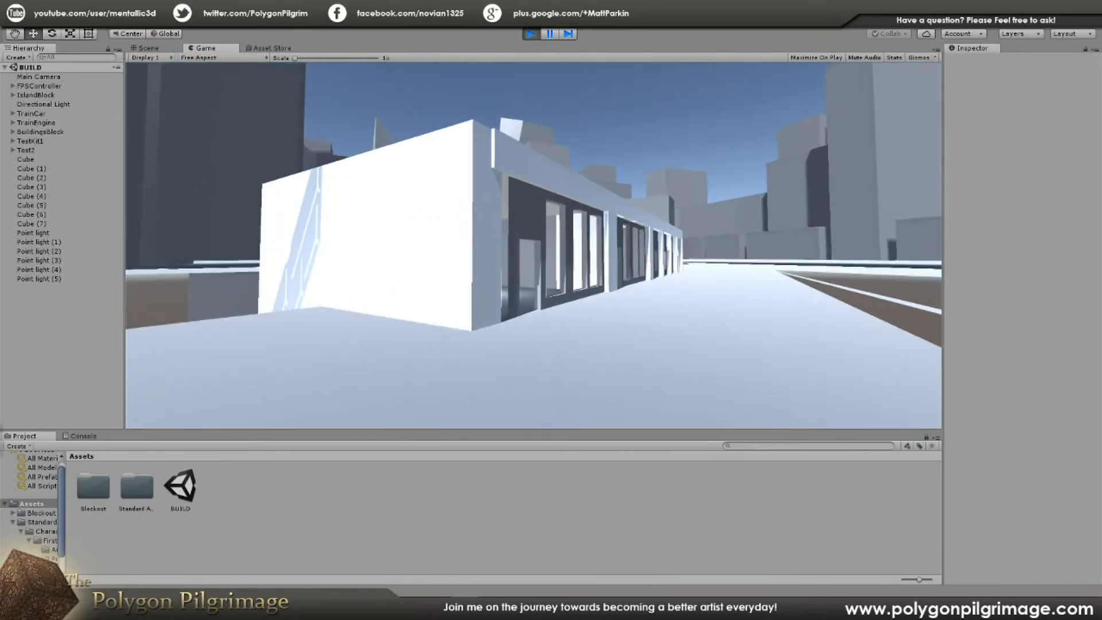
key("w")
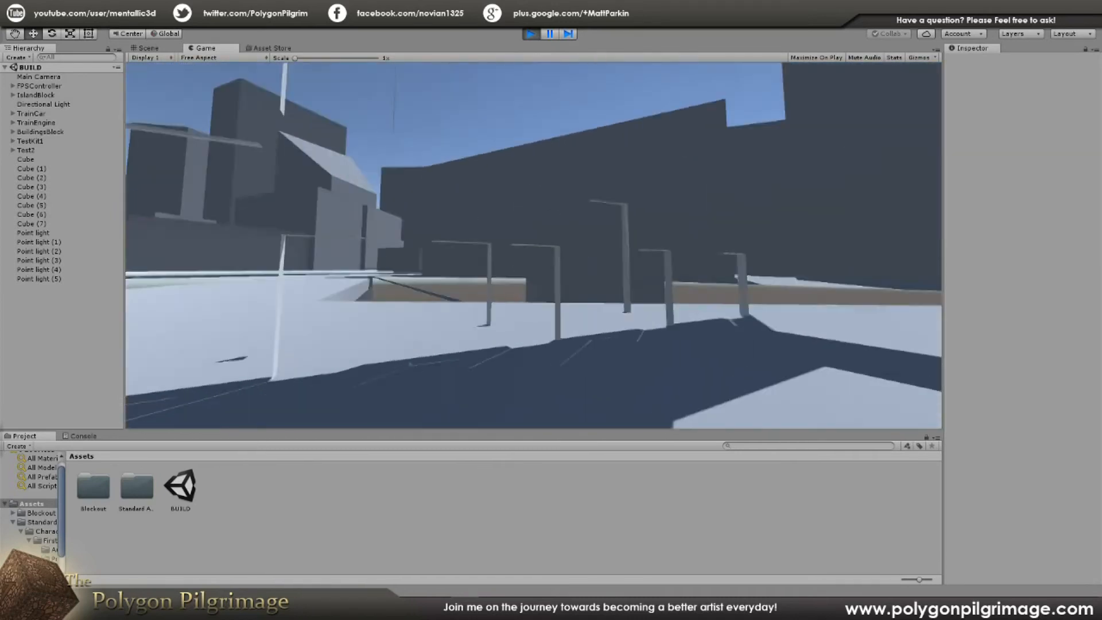
Step: Examine the recessed panels and overhanging upper floors of the kit facade from its base, up close and from further back
key("w")
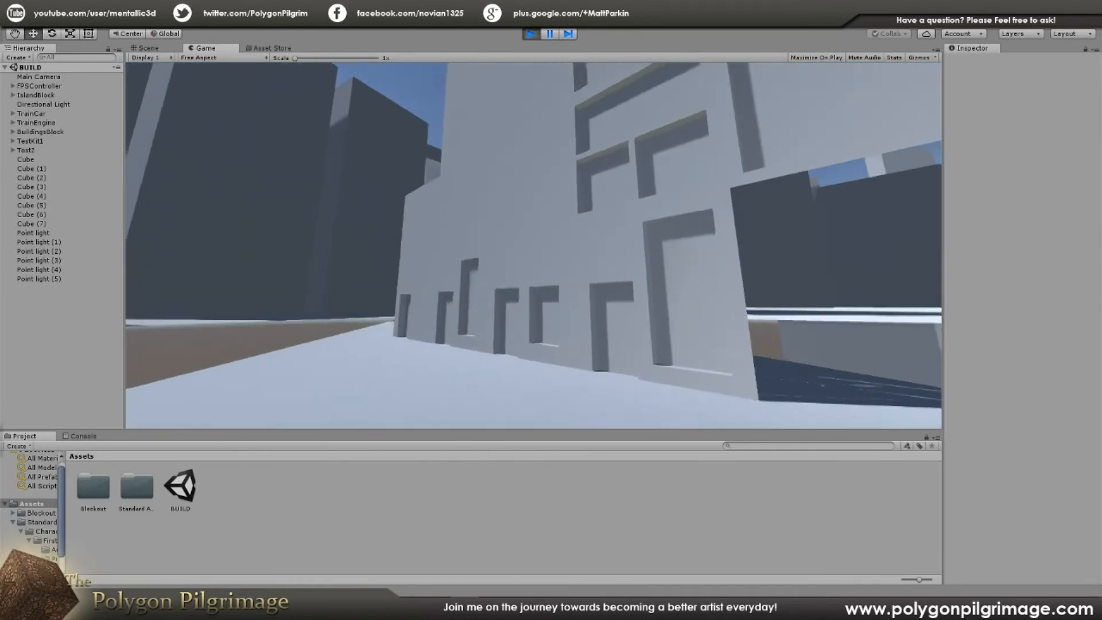
key("a")
key("w")
key("a")
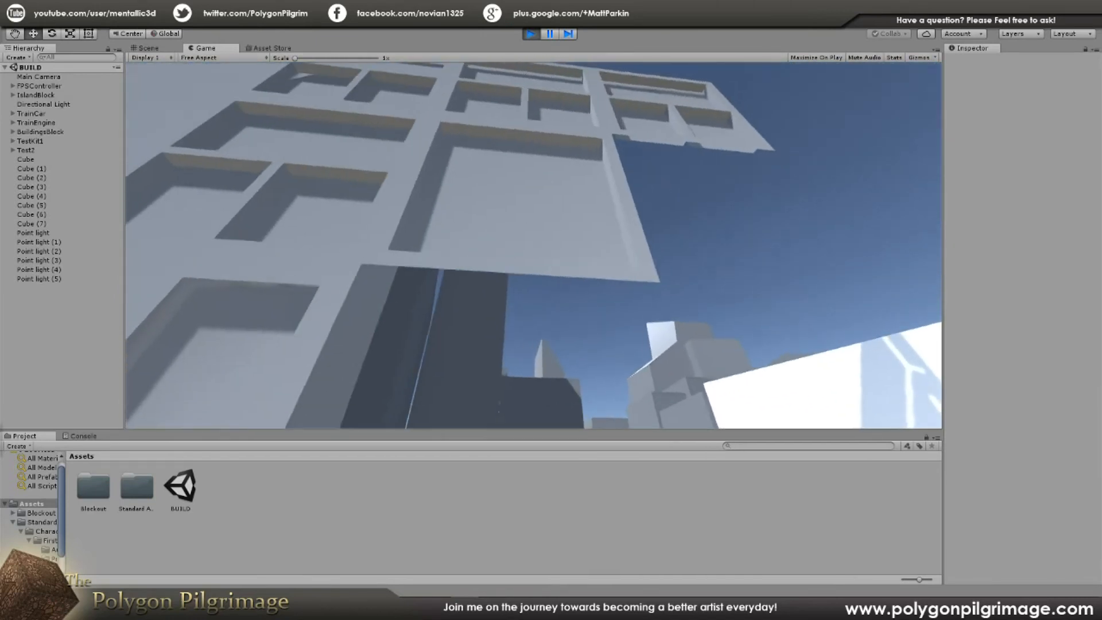
key("s")
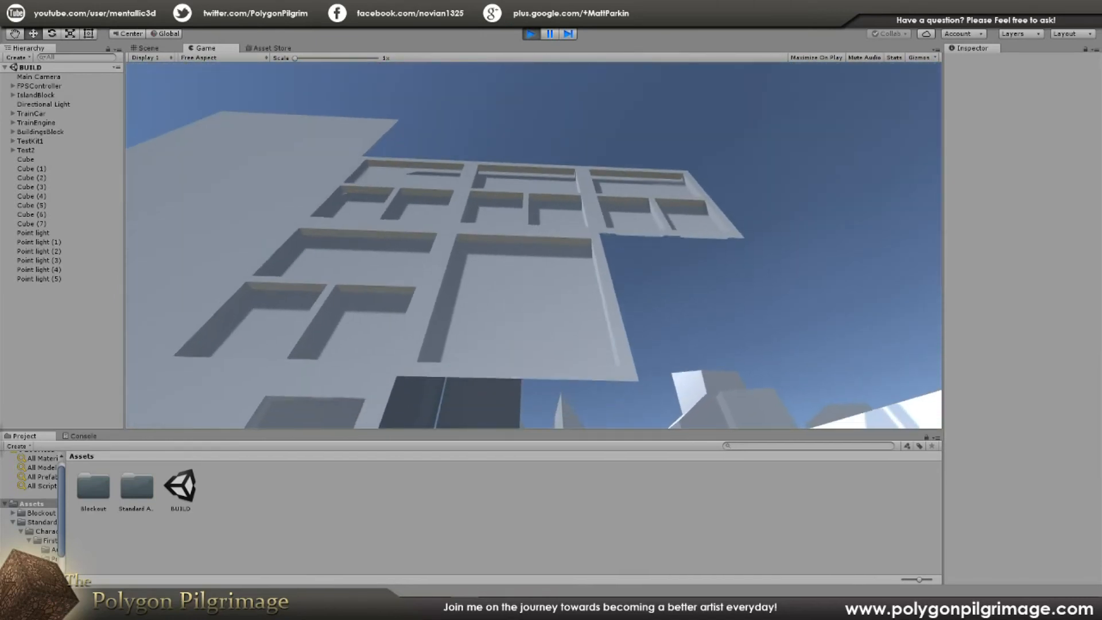
key("a")
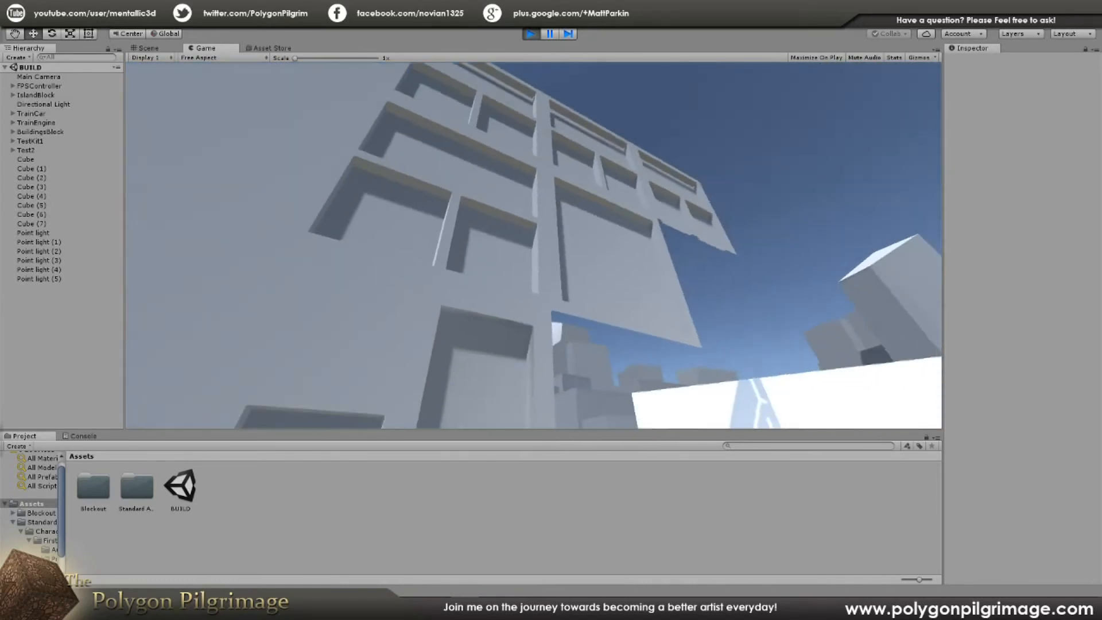
key("w")
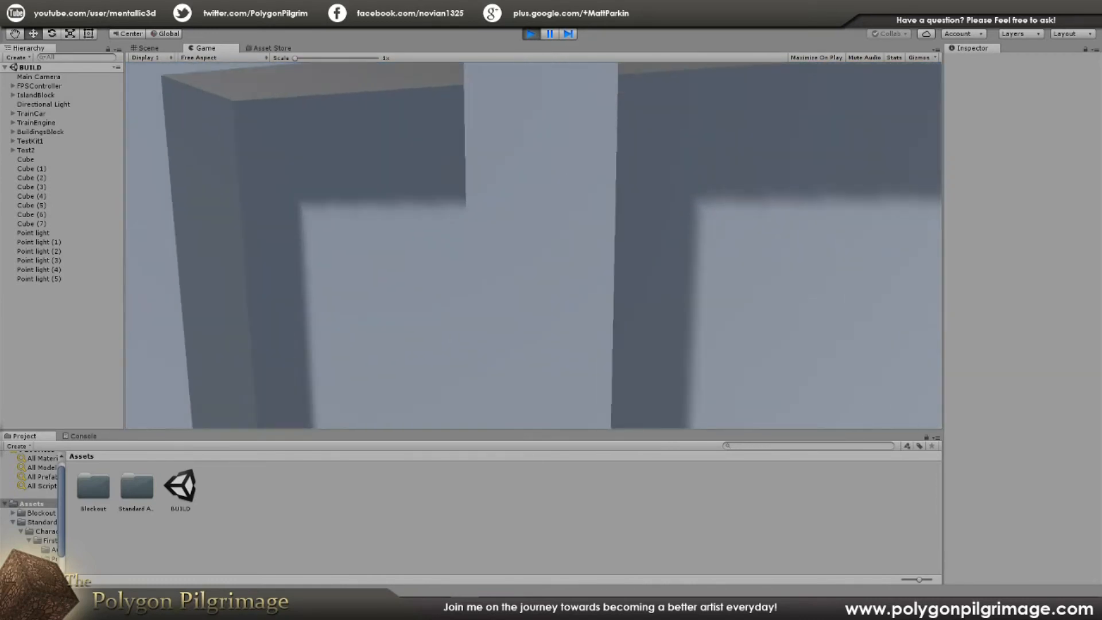
key("s")
key("w")
key("s")
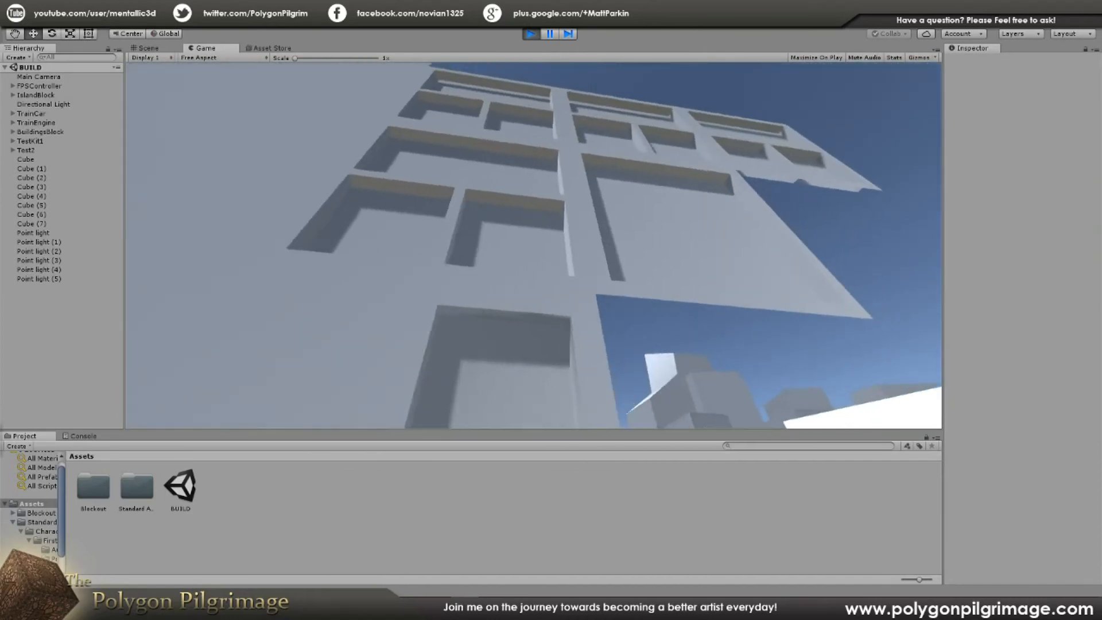
Step: Walk over to the windowed building and look into its rooms through the doorways and windows
key("w")
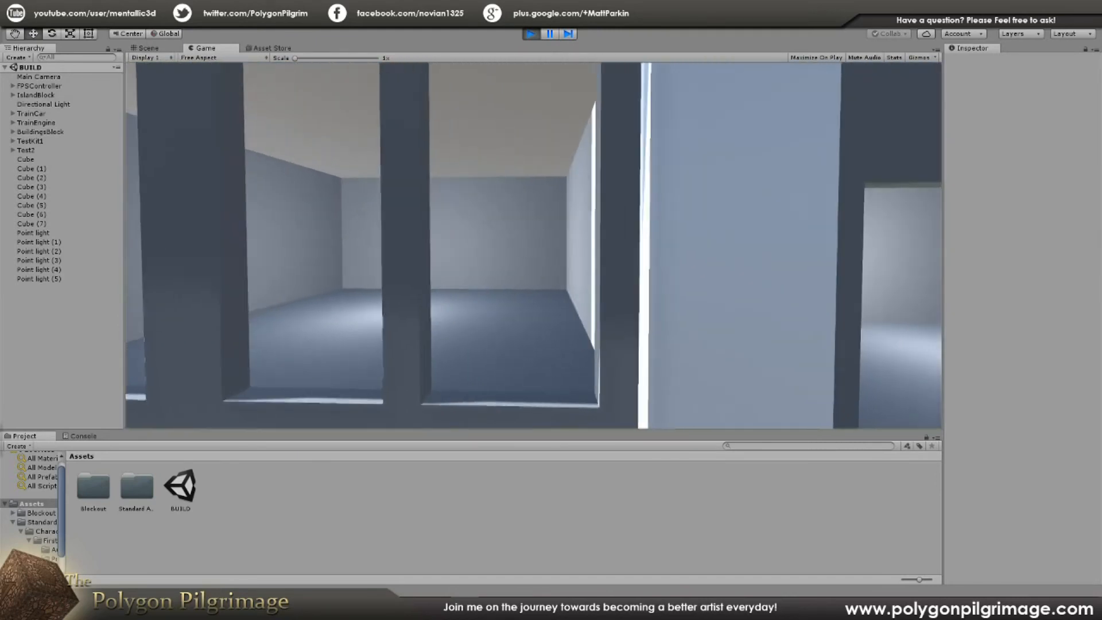
key("d")
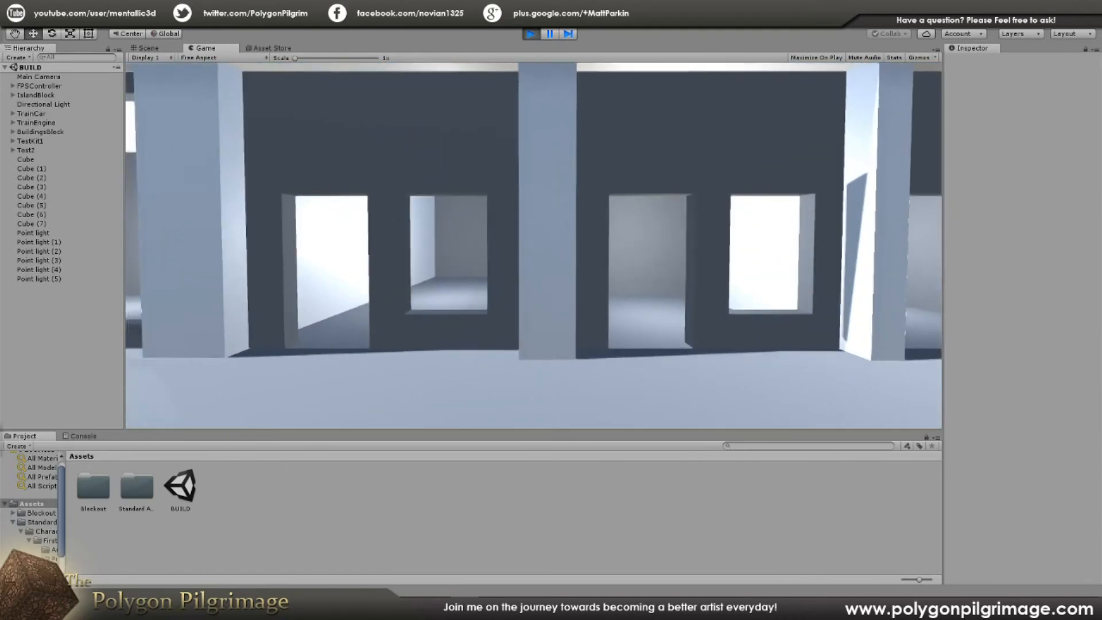
key("w")
key("s")
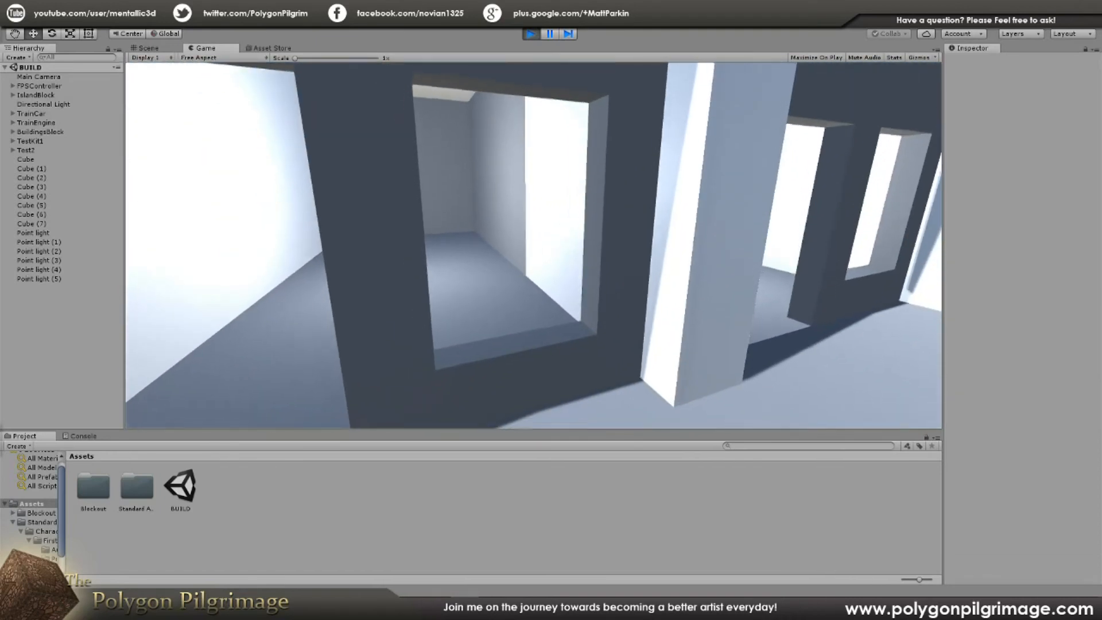
key("w")
key("s")
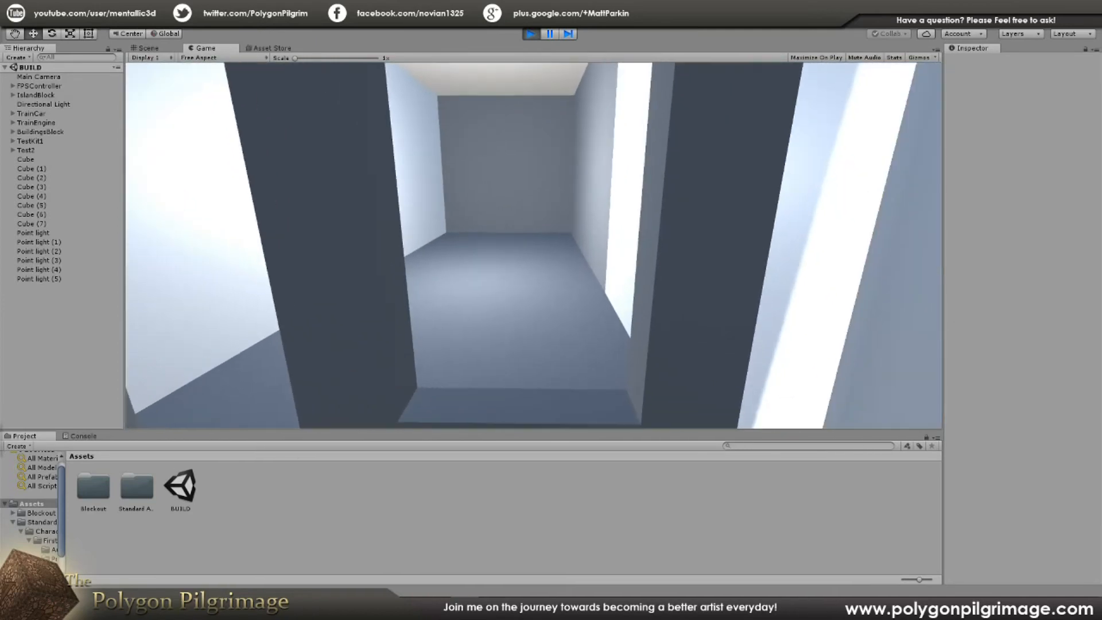
key("w")
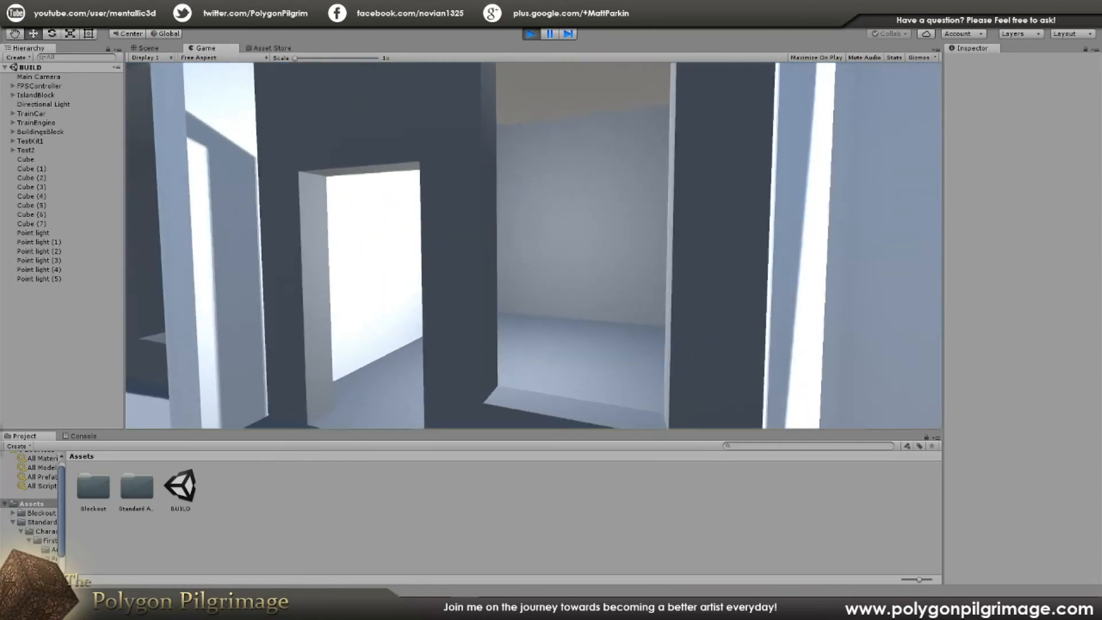
Step: Approach and back away from the narrow bays with a doorway and small window to compare their size with the player
key("w")
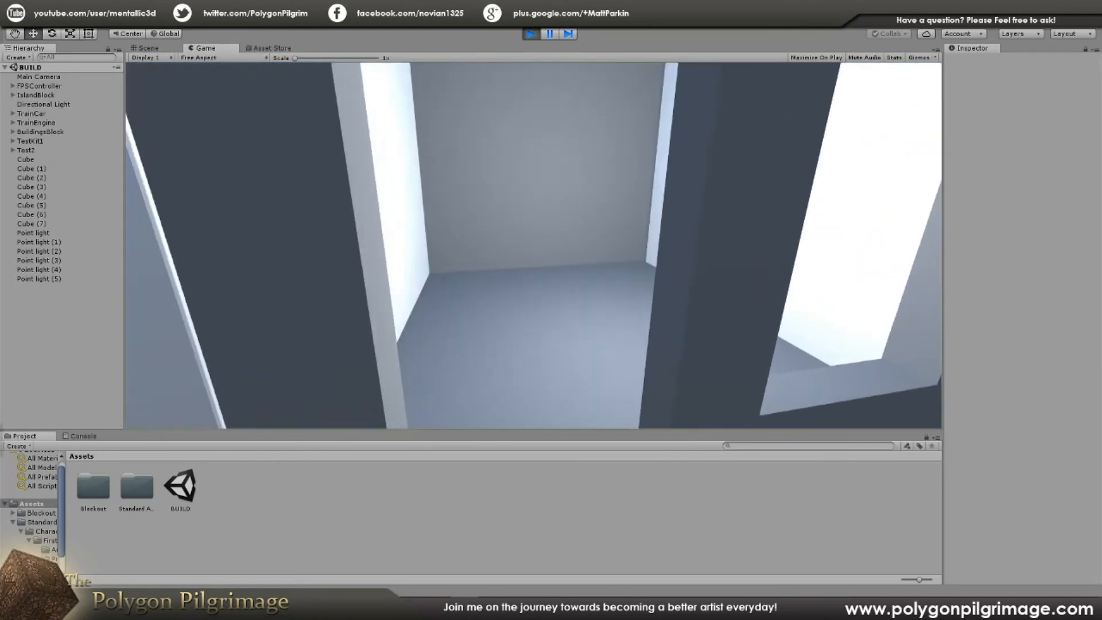
key("s")
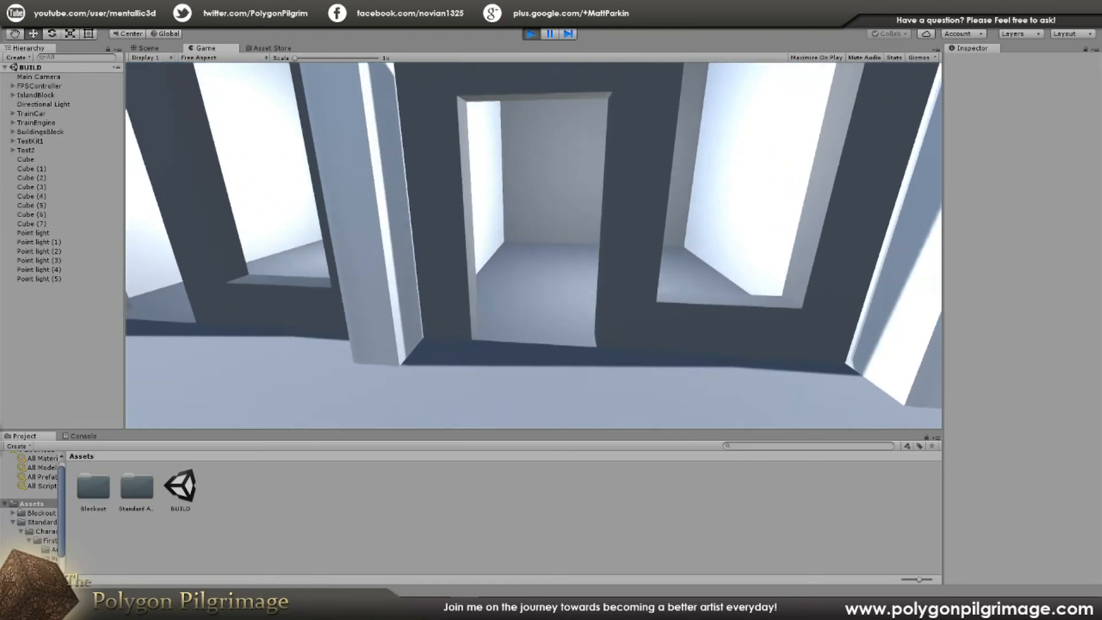
key("w")
key("s")
key("w")
key("s")
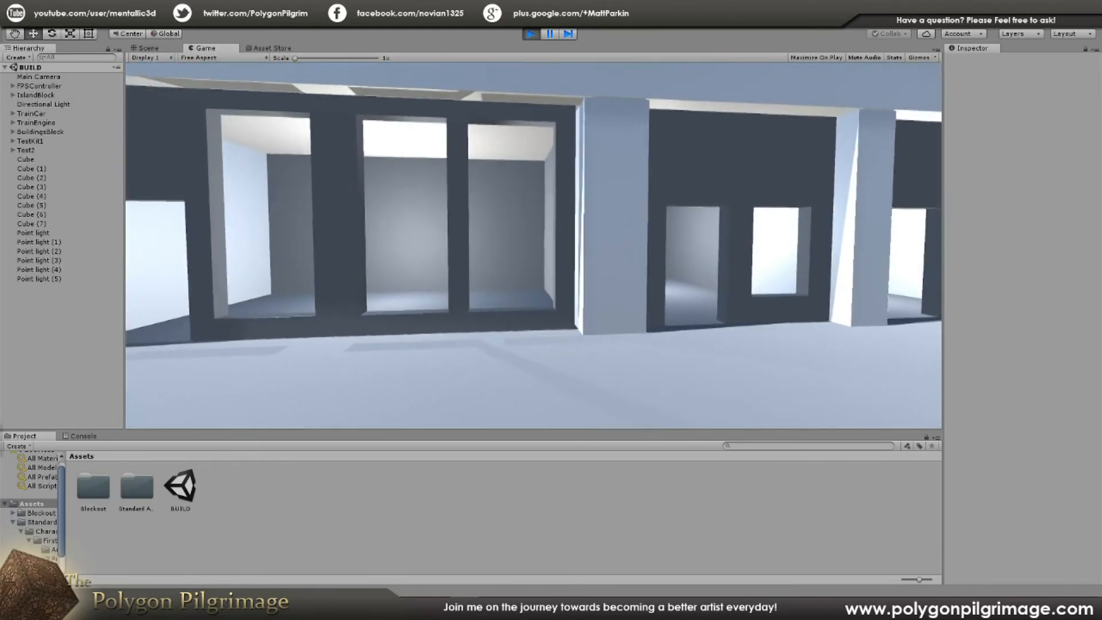
key("w")
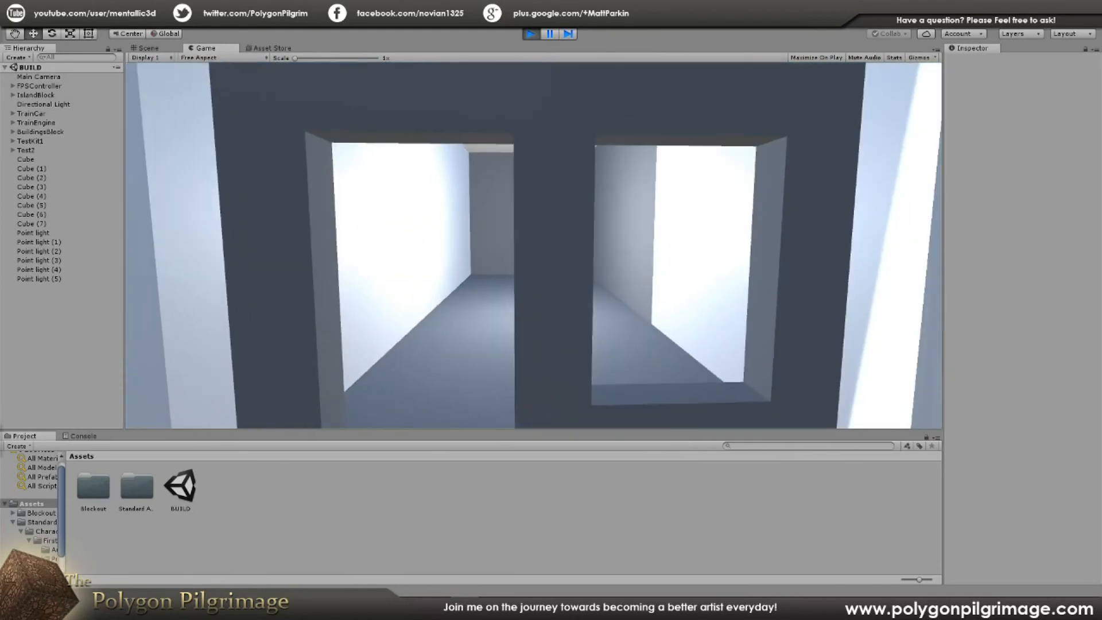
key("s")
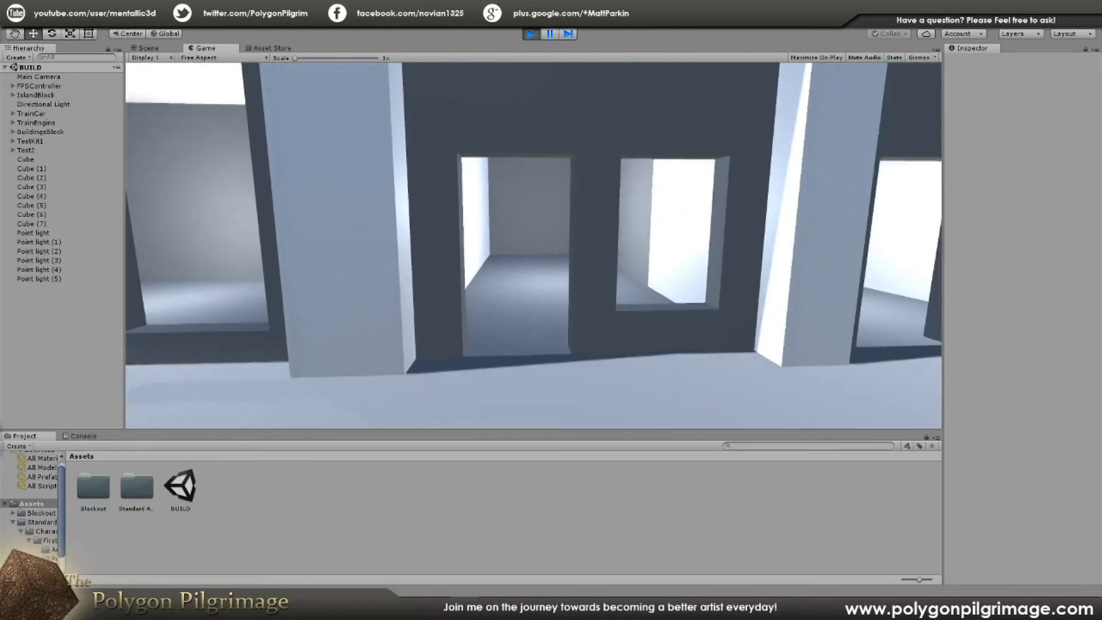
Step: Walk along the windowed building's front past the wide three-window bays, checking the scale of the large windows and doorways
key("a")
key("w")
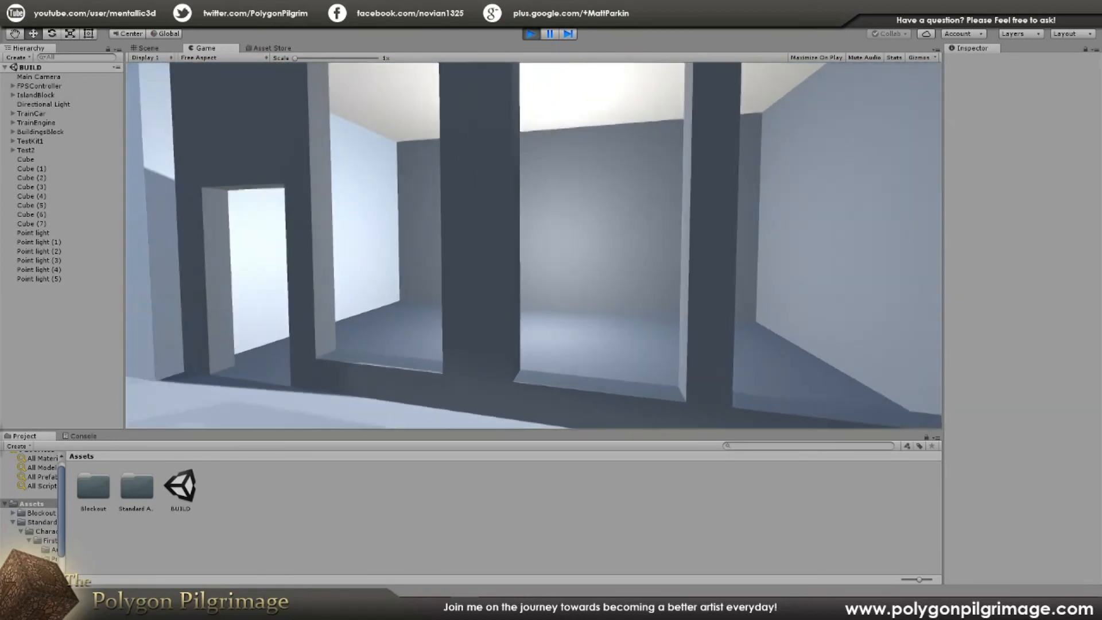
key("w")
key("a")
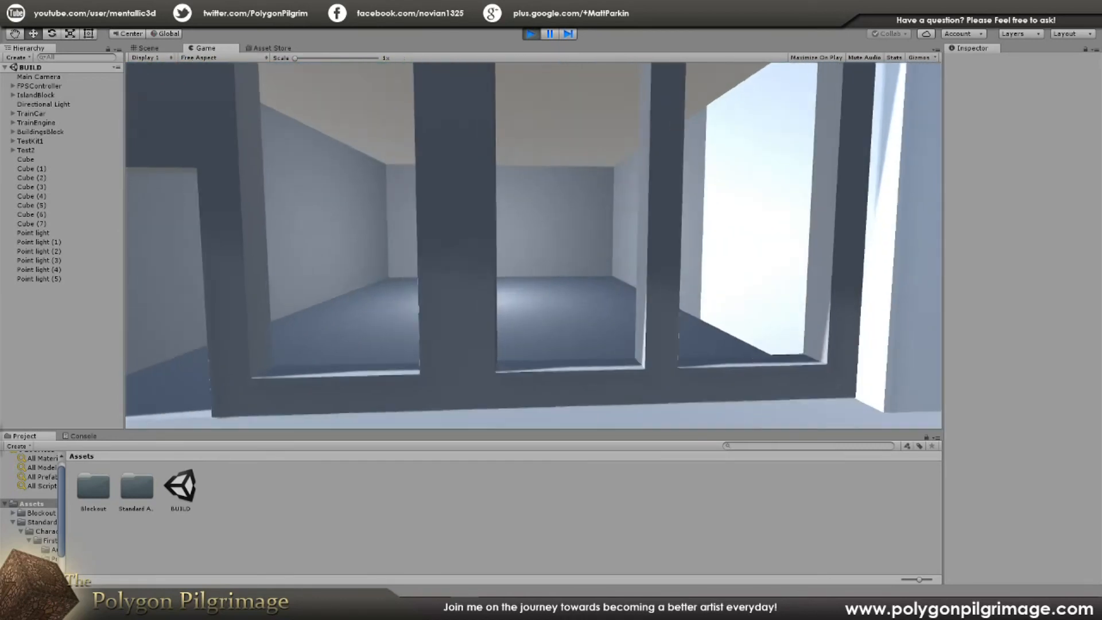
key("a")
key("s")
key("a")
key("w")
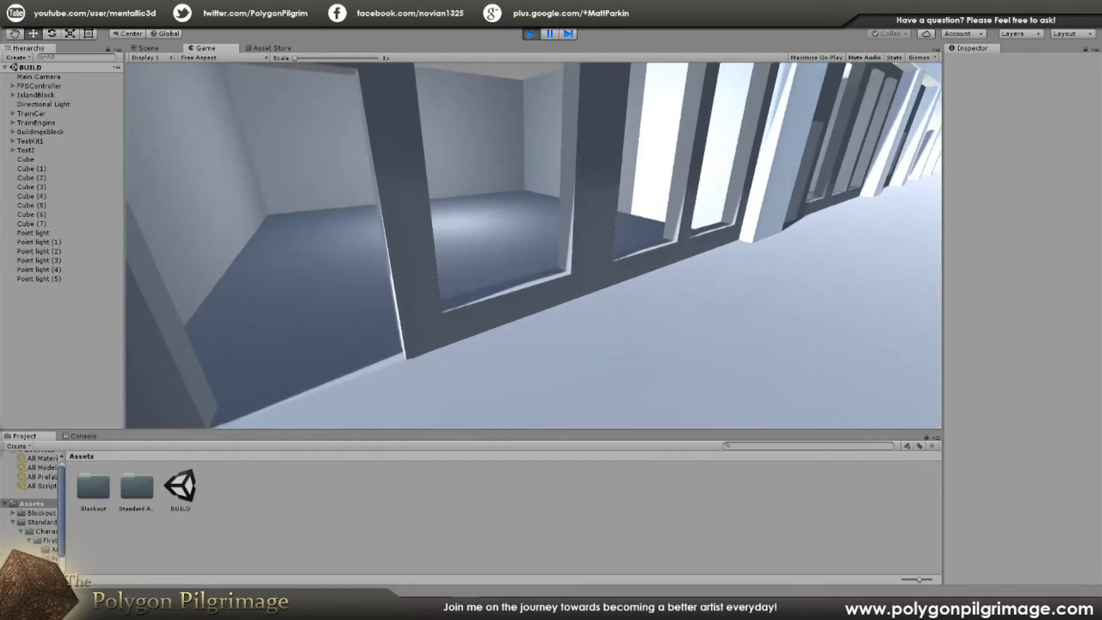
Step: Approach the doorway of a wide three-window bay and look into its room, comparing the door and window heights with the player
key("w")
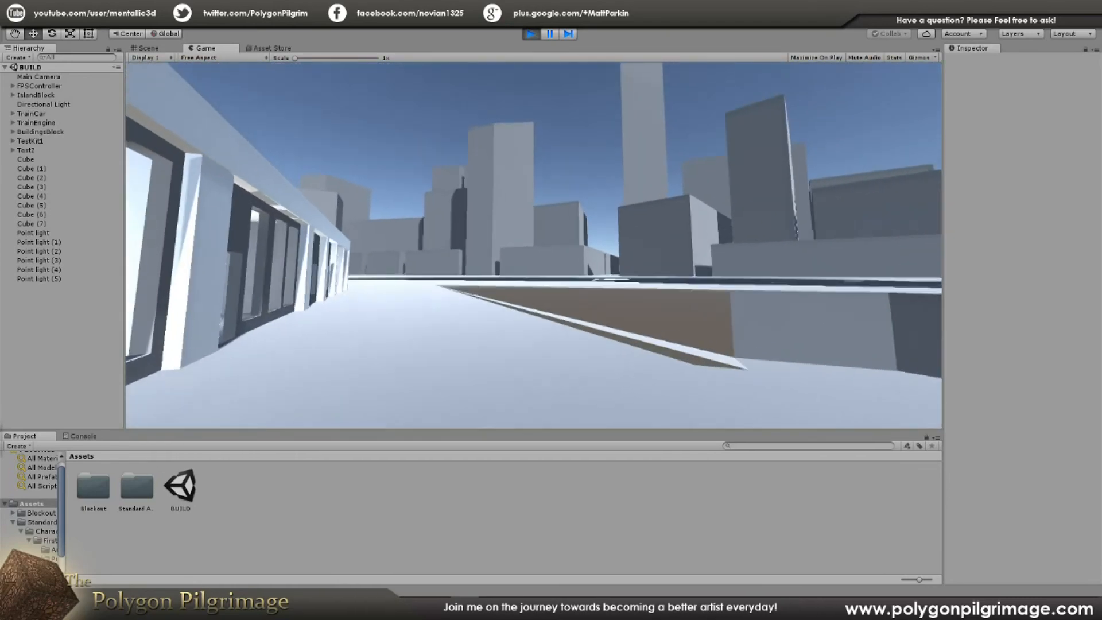
key("d")
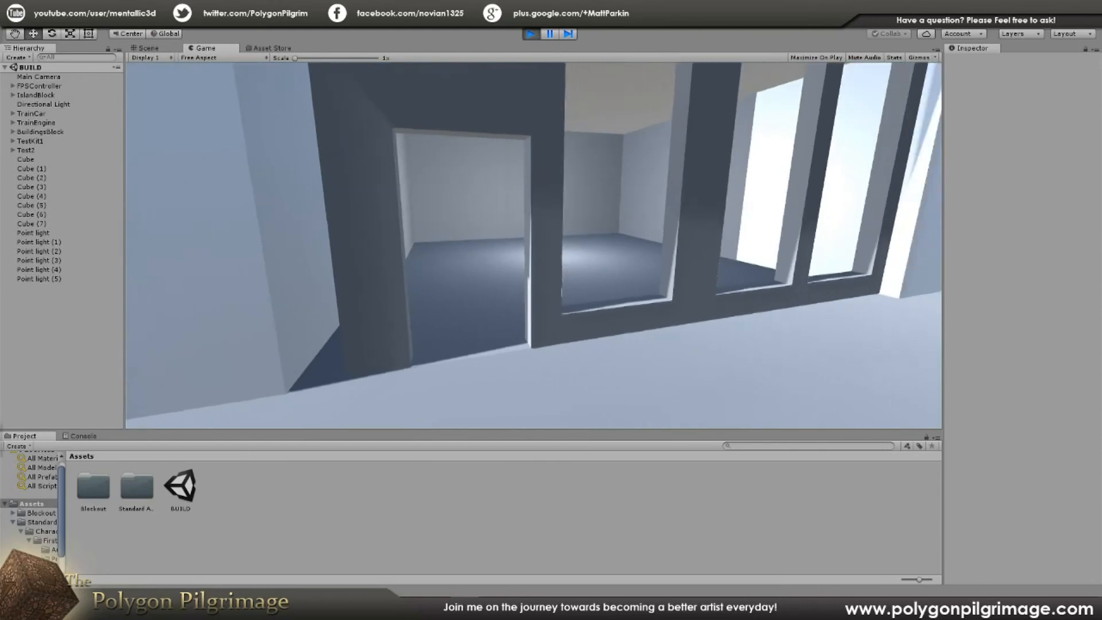
key("w")
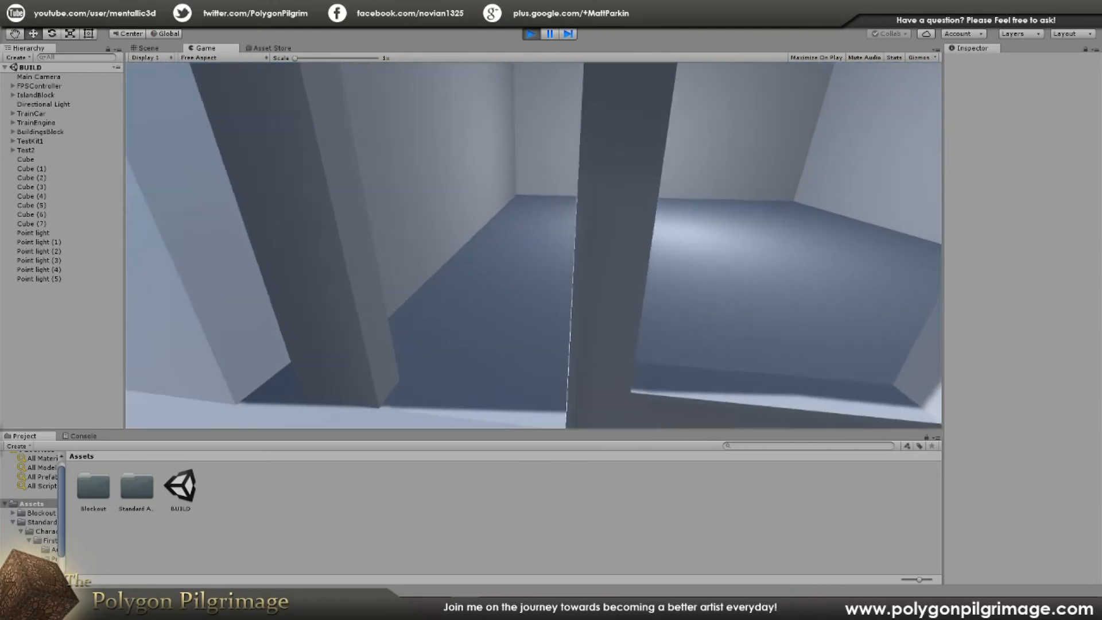
key("w")
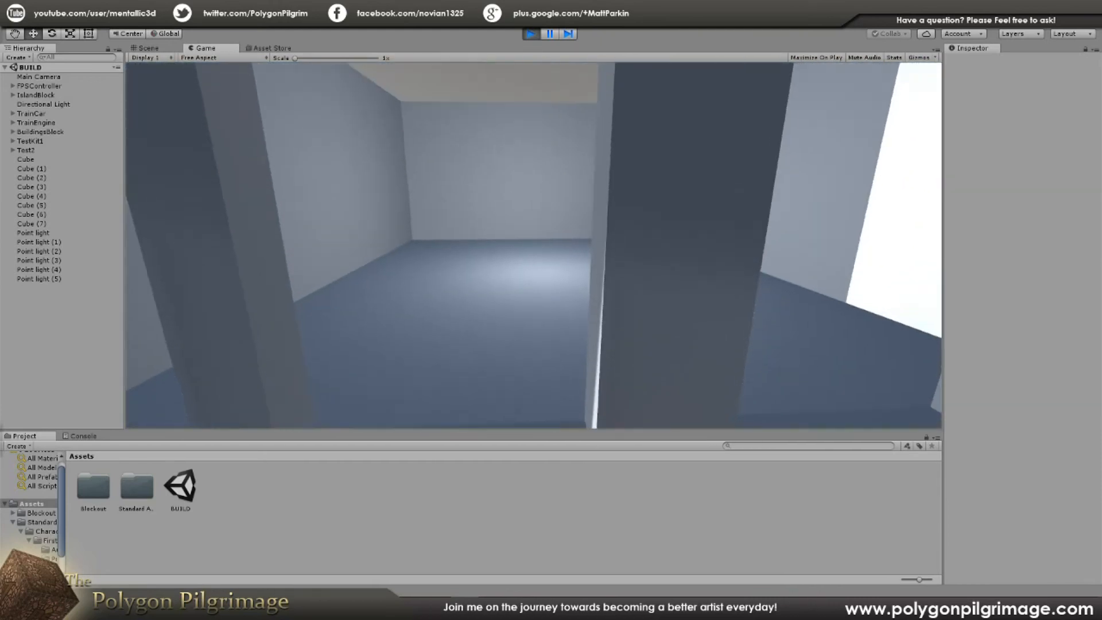
key("w")
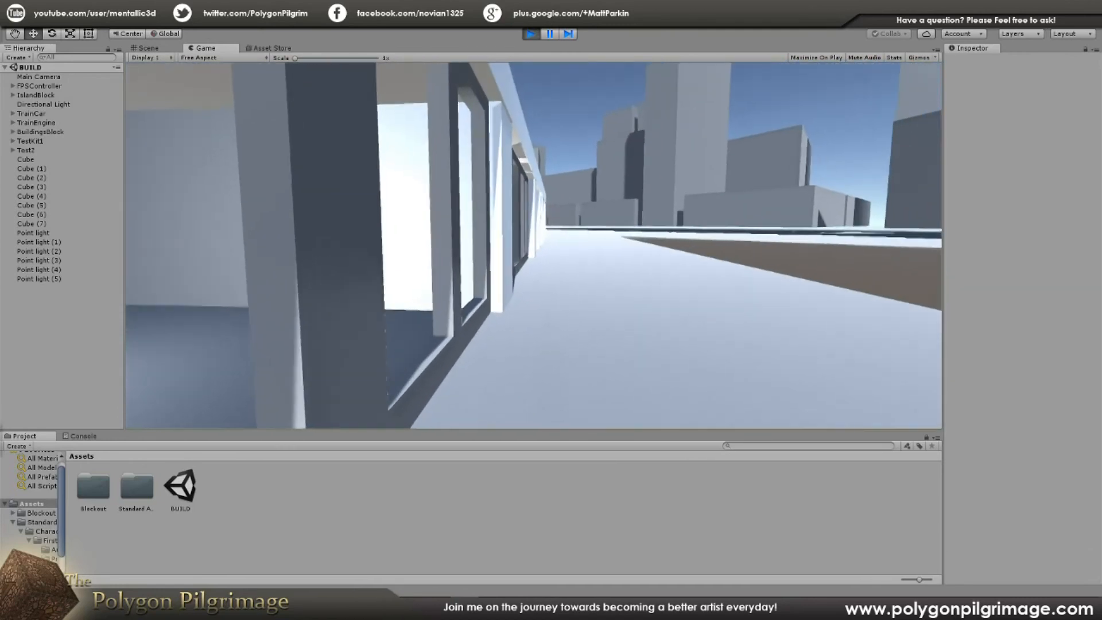
key("w")
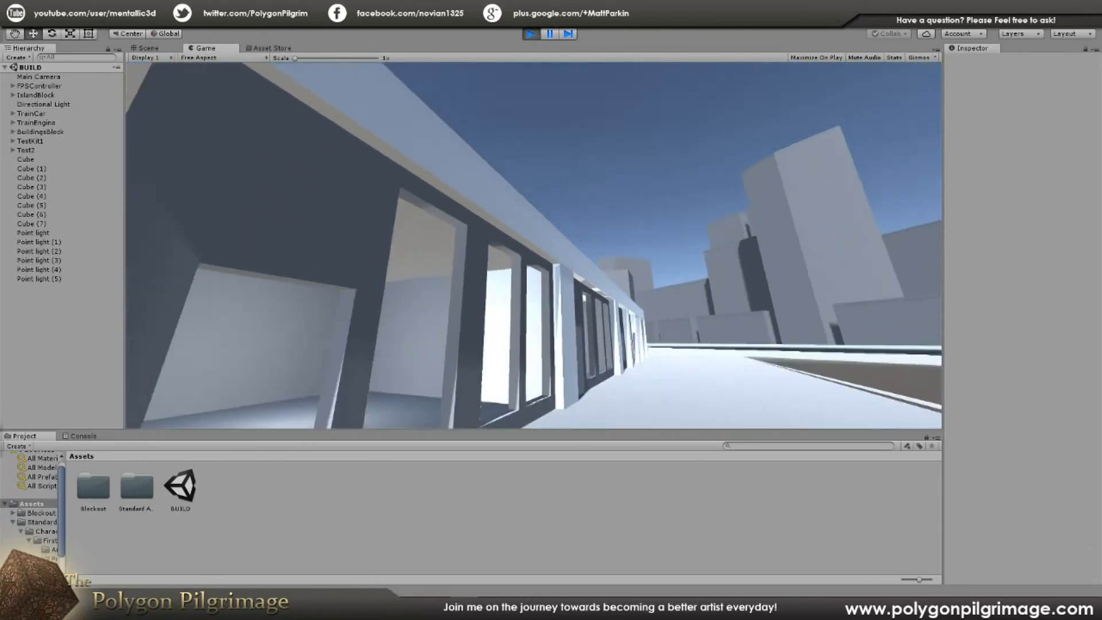
key("w")
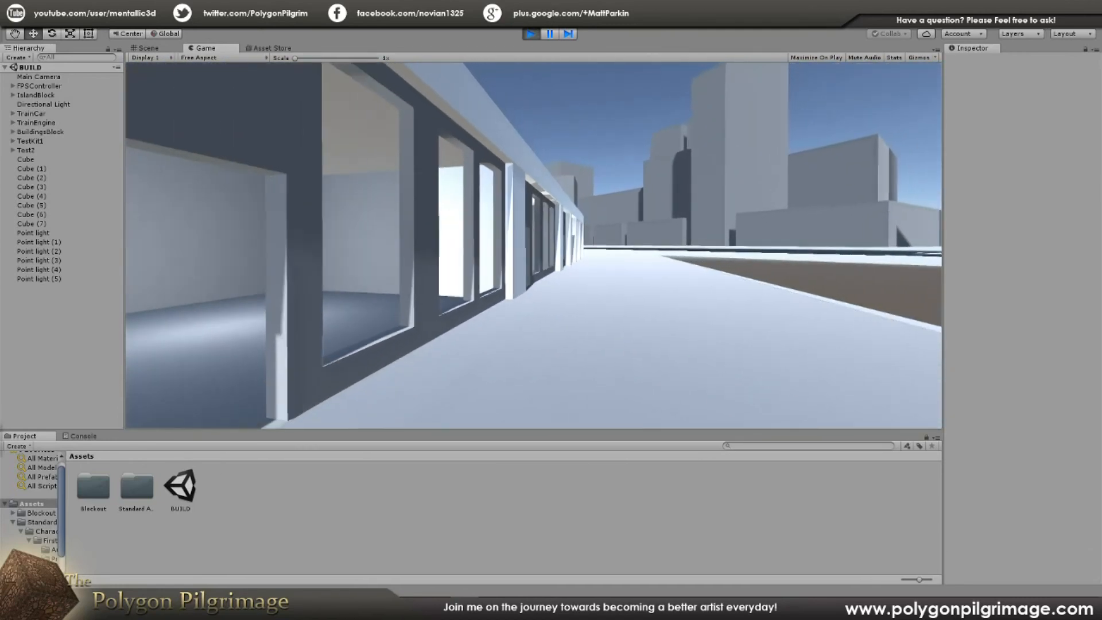
key("w")
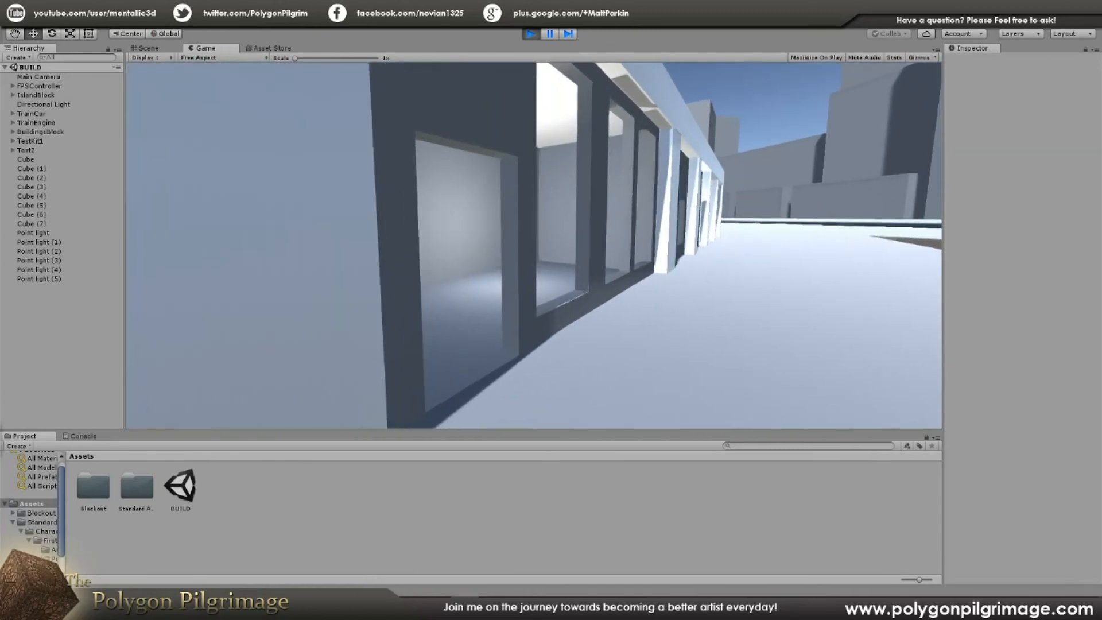
Step: Walk past the narrow bays to the far end of the windowed building, look back along it, and return toward the kit facade
key("w")
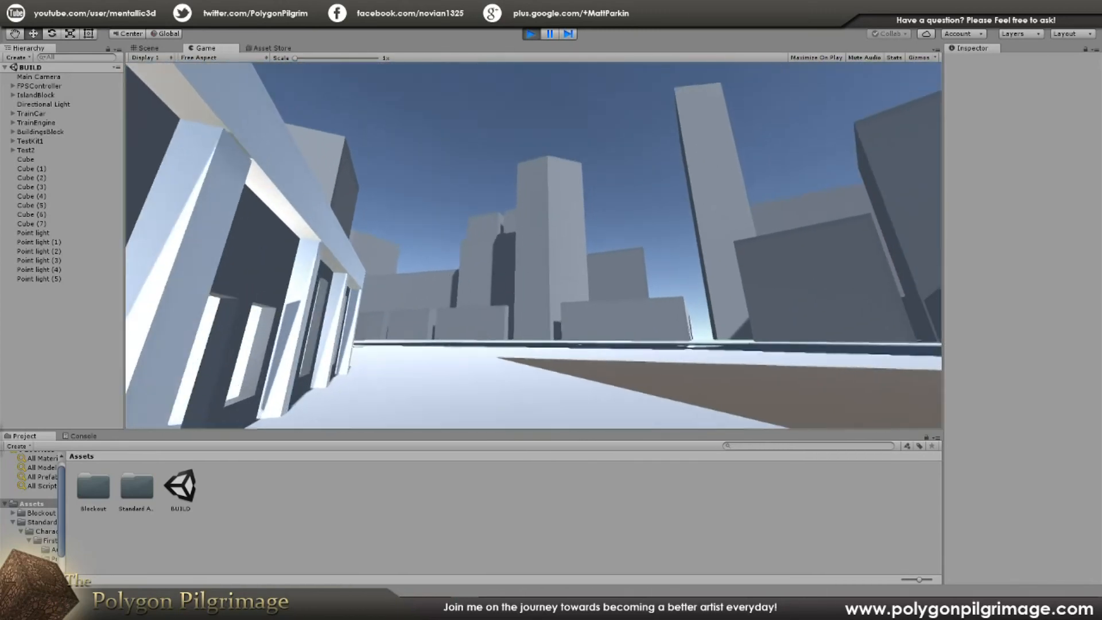
key("w")
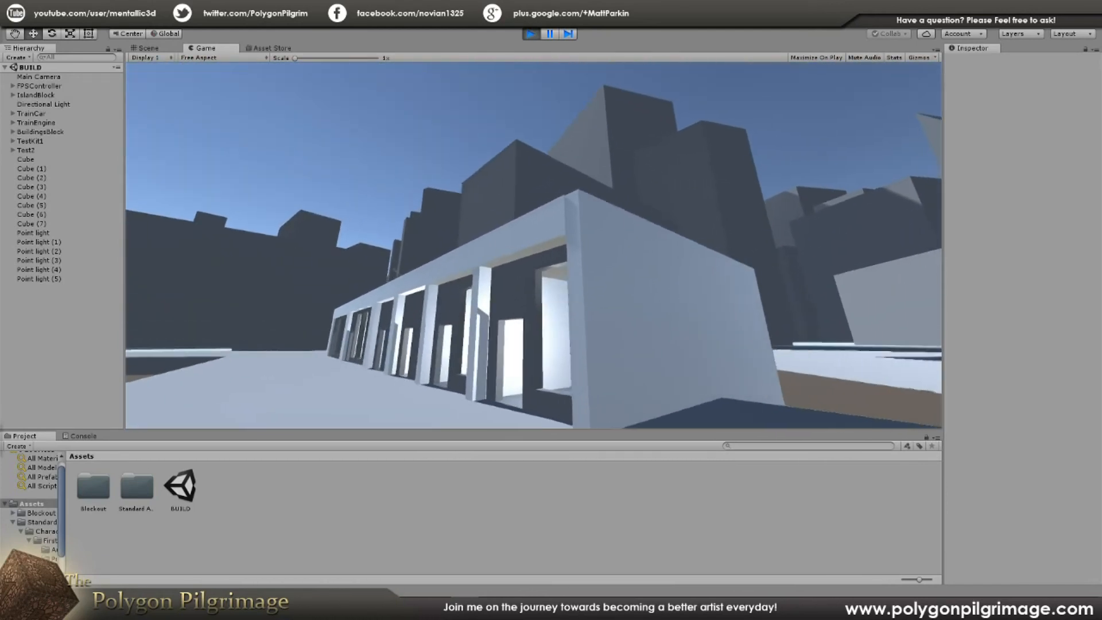
key("w")
key("w")
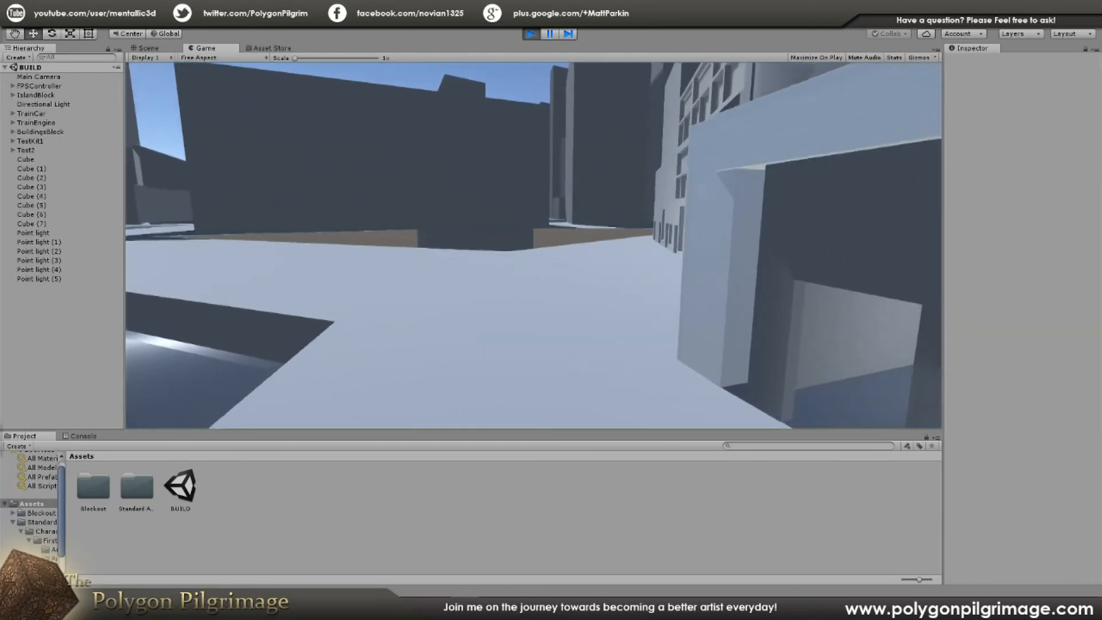
key("w")
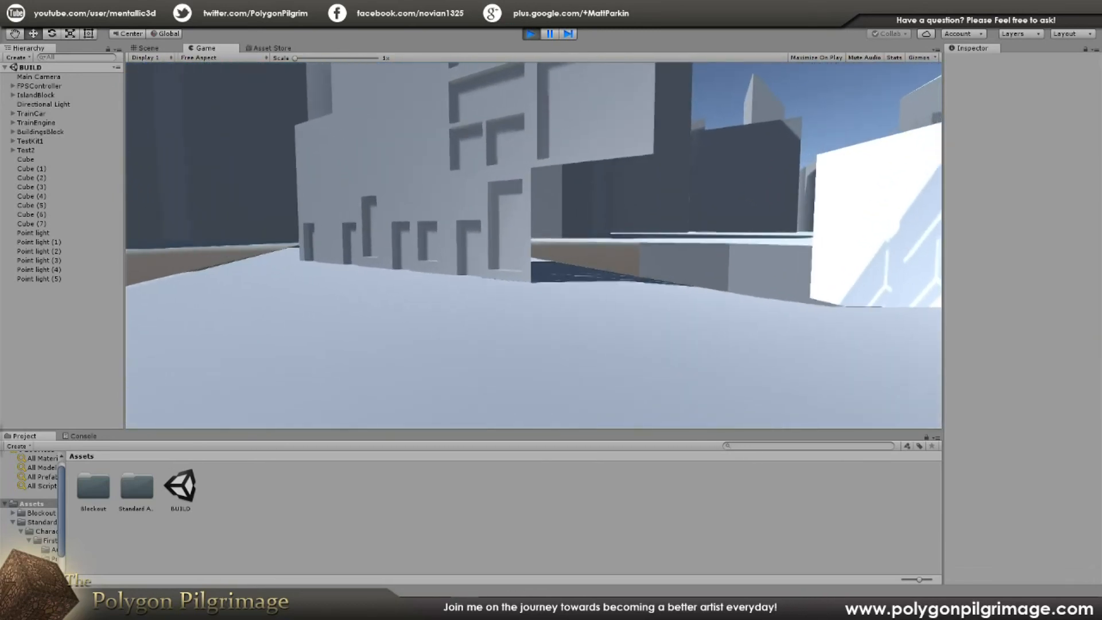
key("w")
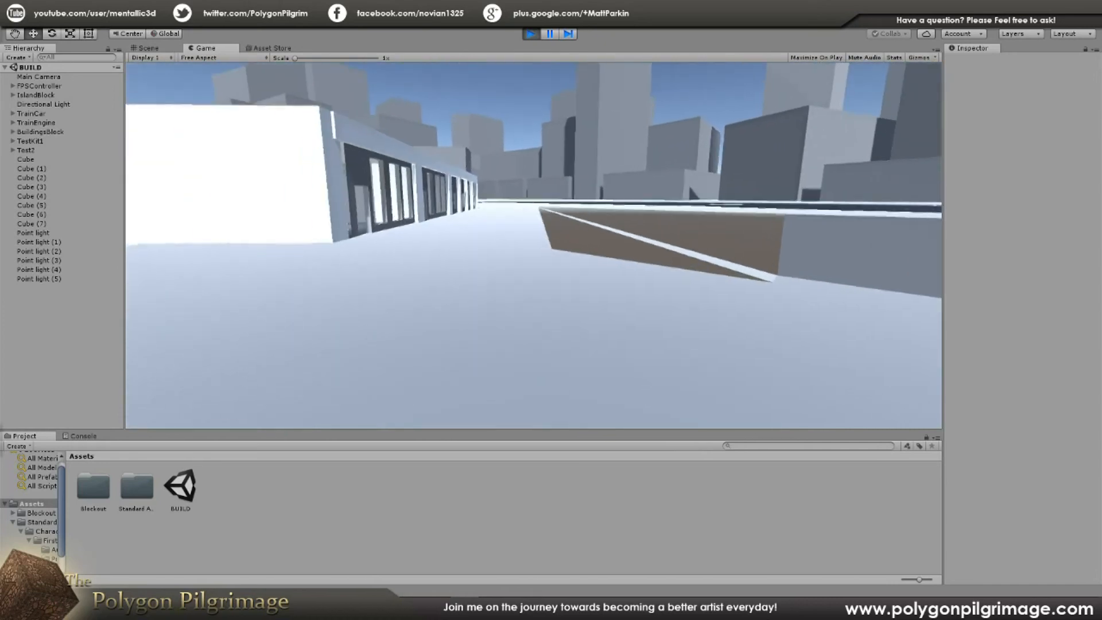
Step: Survey the surrounding city blocks from the plaza and view the kit facade and windowed building side by side
key("d")
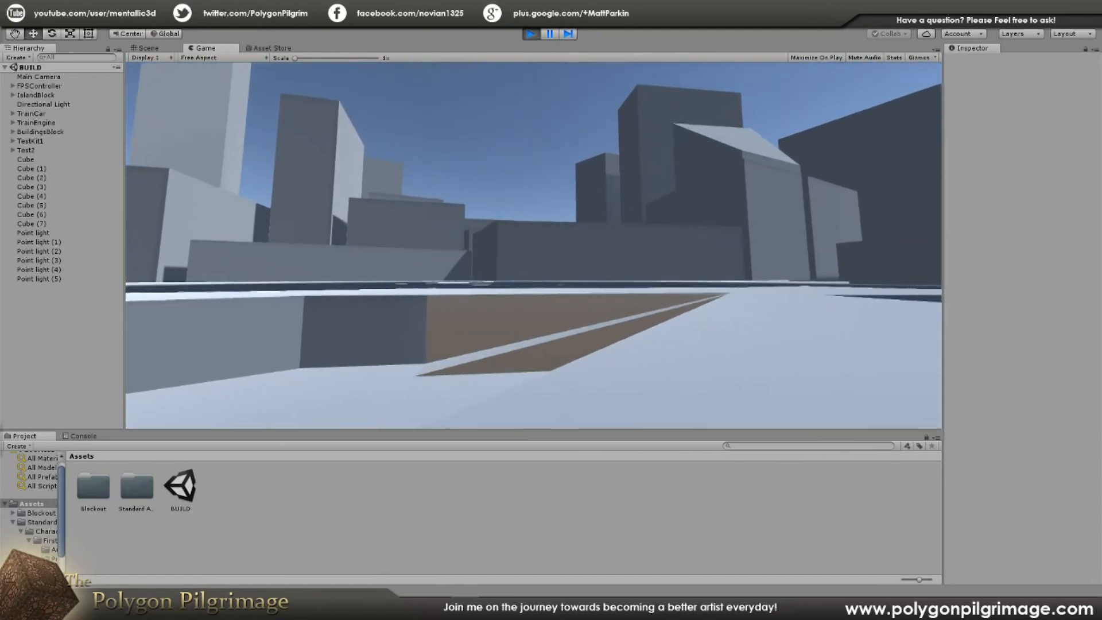
key("w")
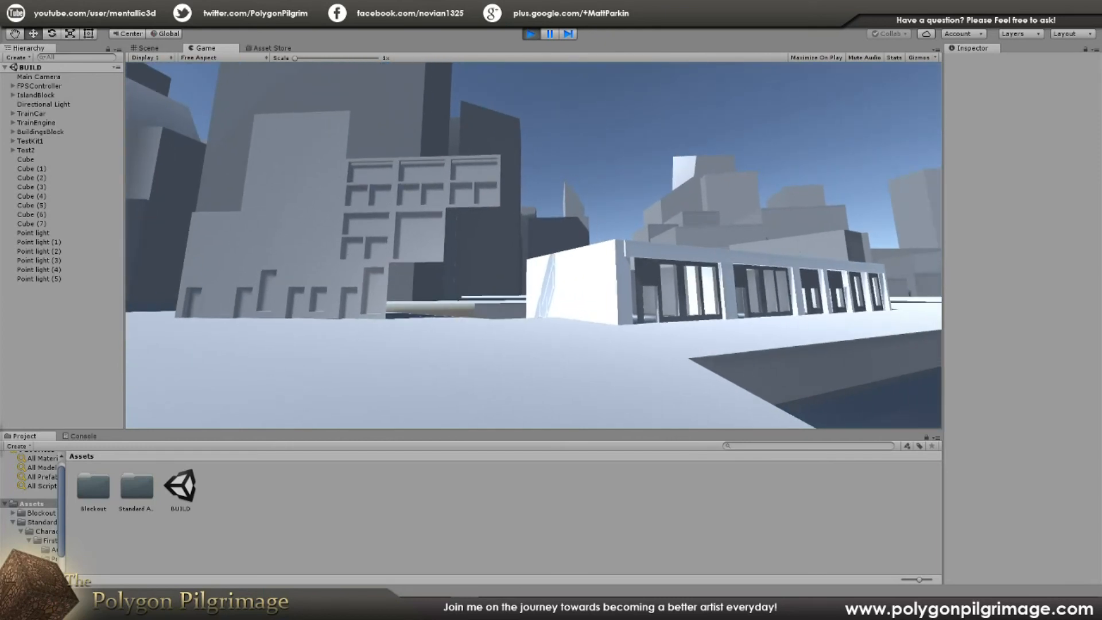
key("w")
key("w")
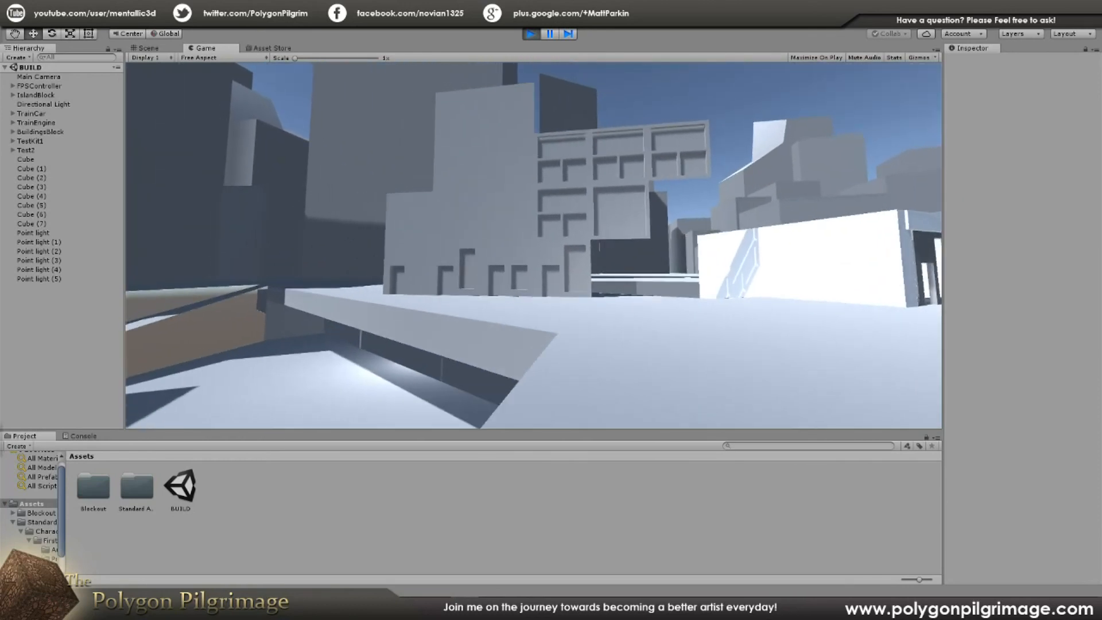
key("w")
key("w")
key("w")
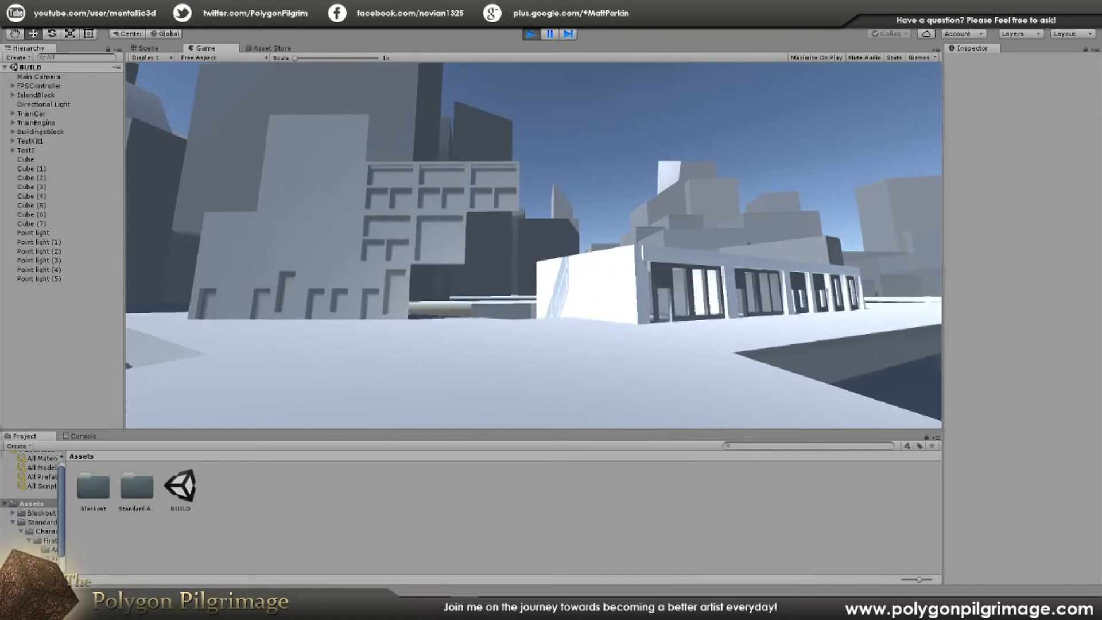
Step: Walk up to the windowed building's wide front bays, and turn to the kit facade to compare their proportions up close
key("w")
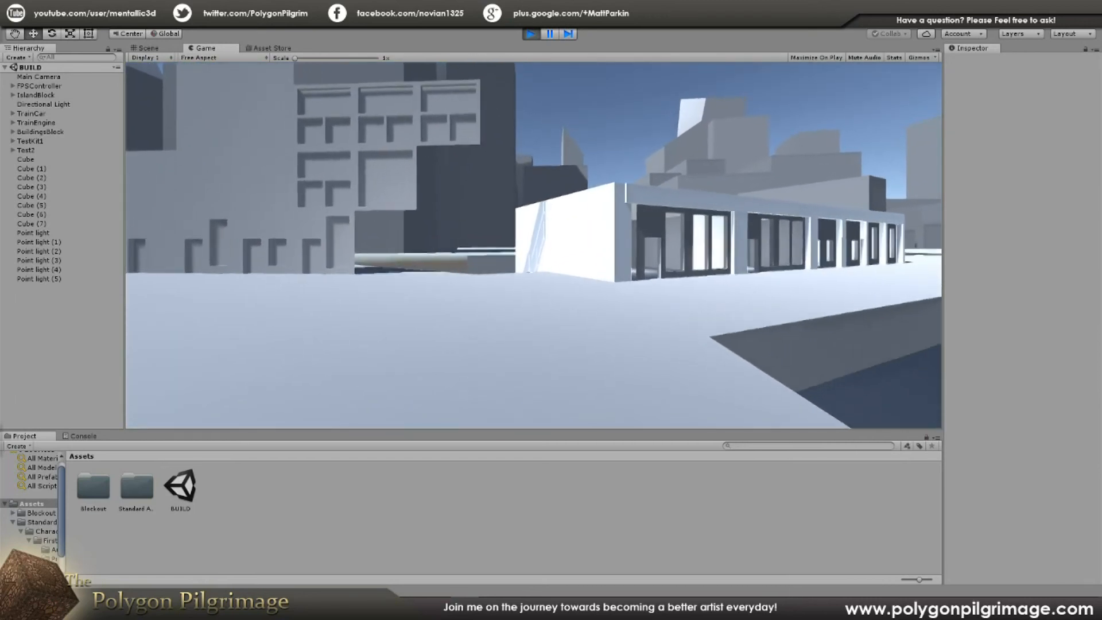
key("w")
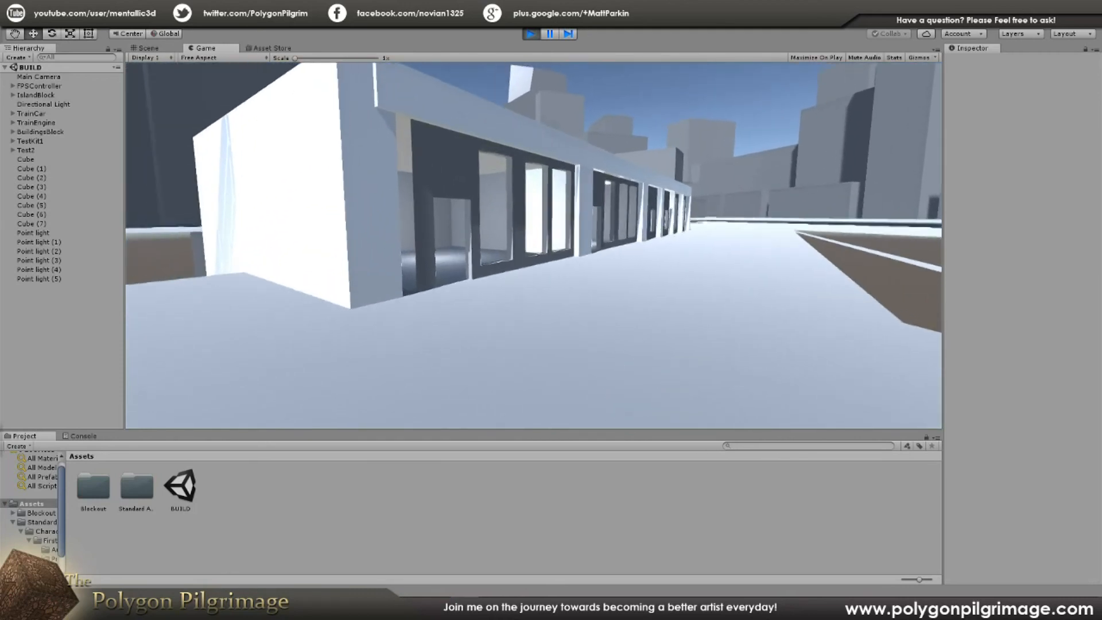
key("w")
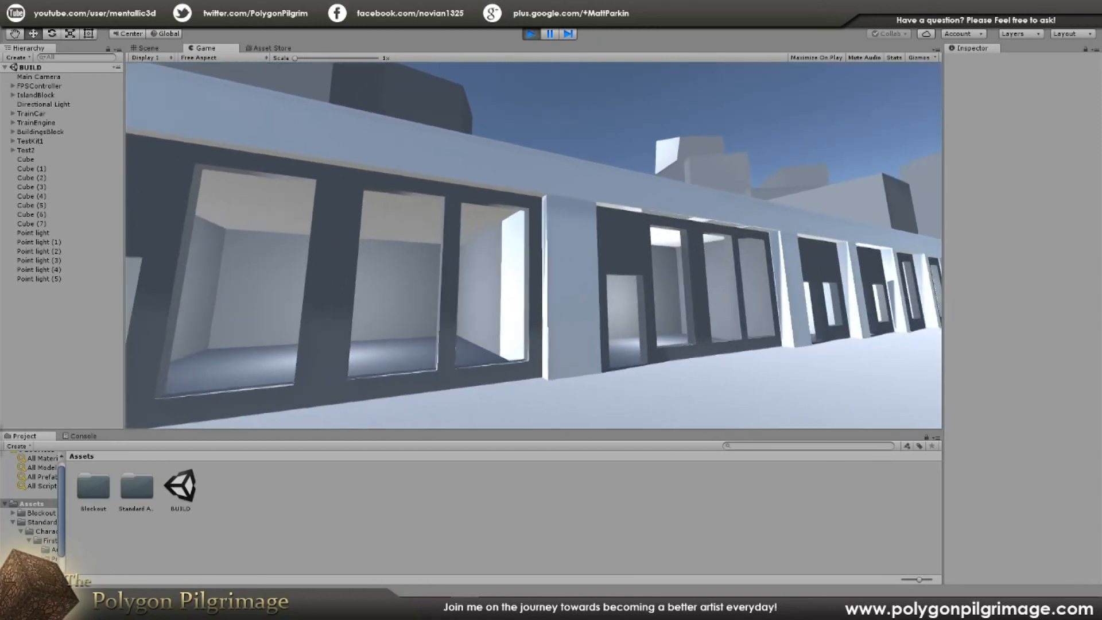
key("d")
key("w")
key("w")
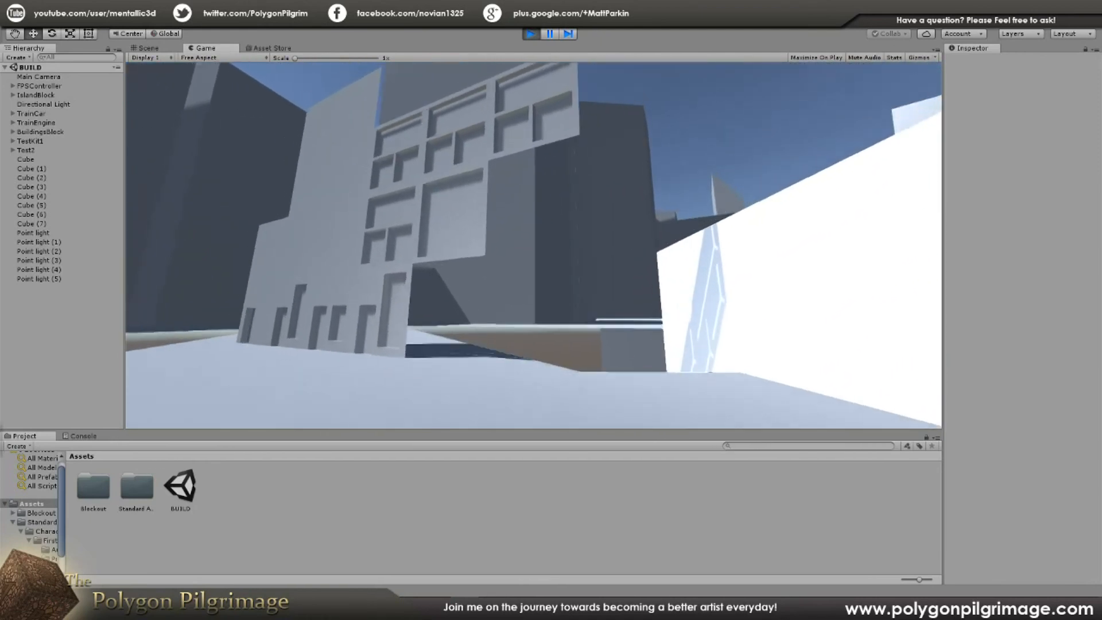
Step: Back away across the plaza and judge the scale of both test buildings against the tall blockout towers from several distances
key("s")
key("s")
key("s")
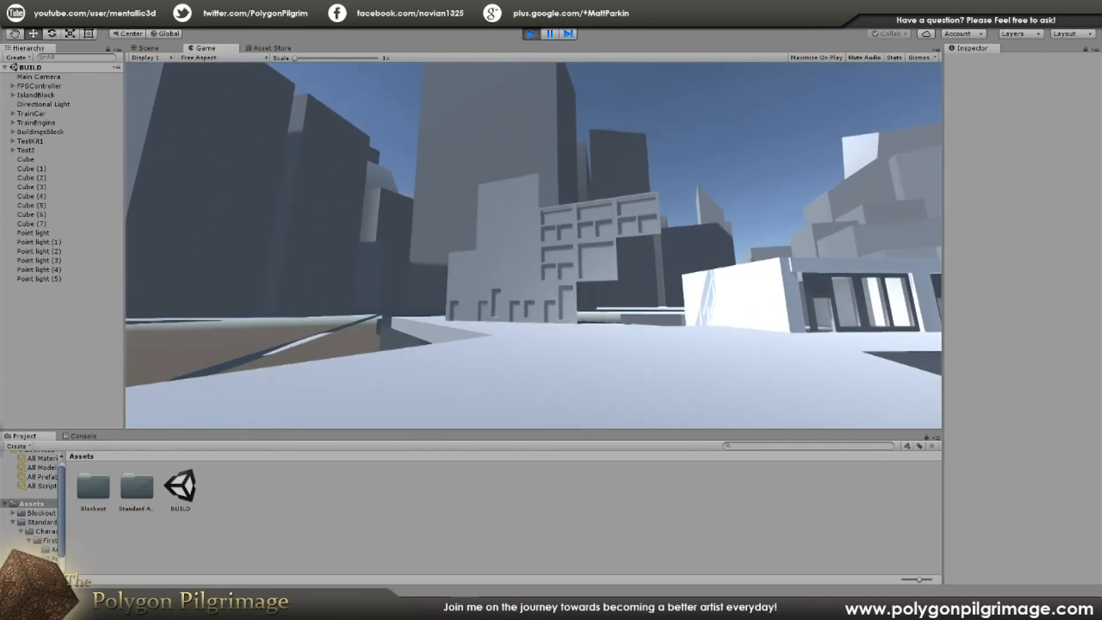
key("a")
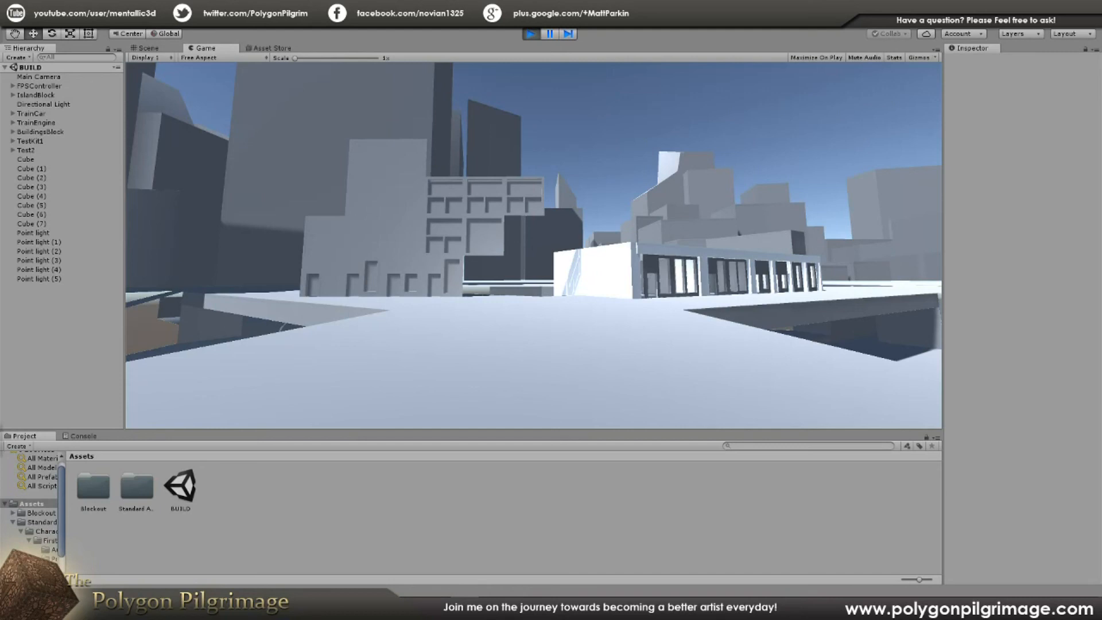
key("w")
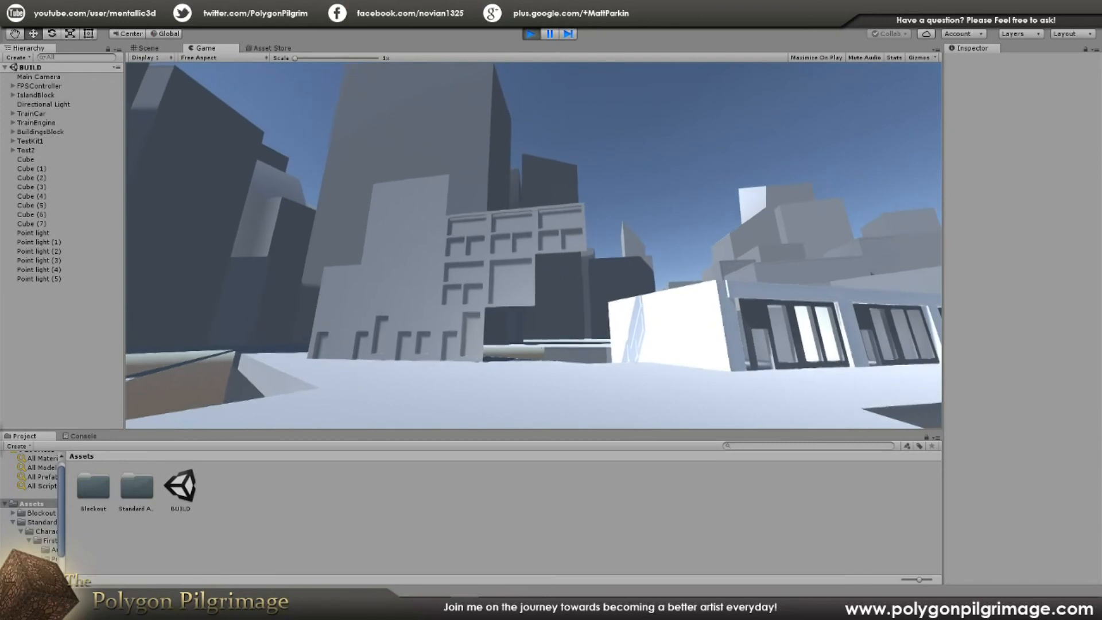
key("w")
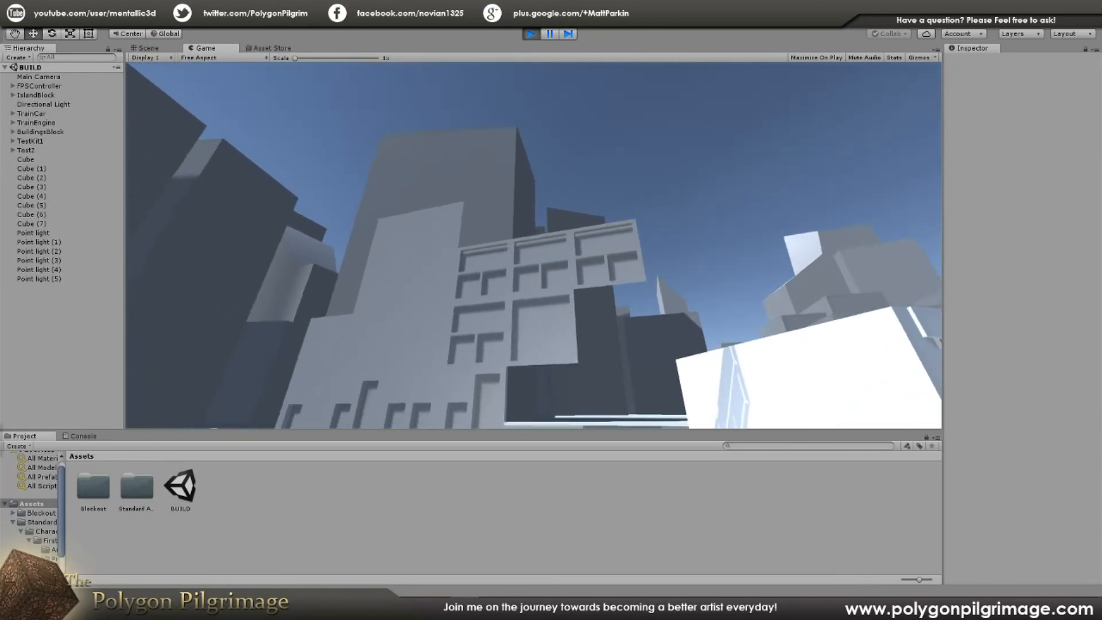
key("d")
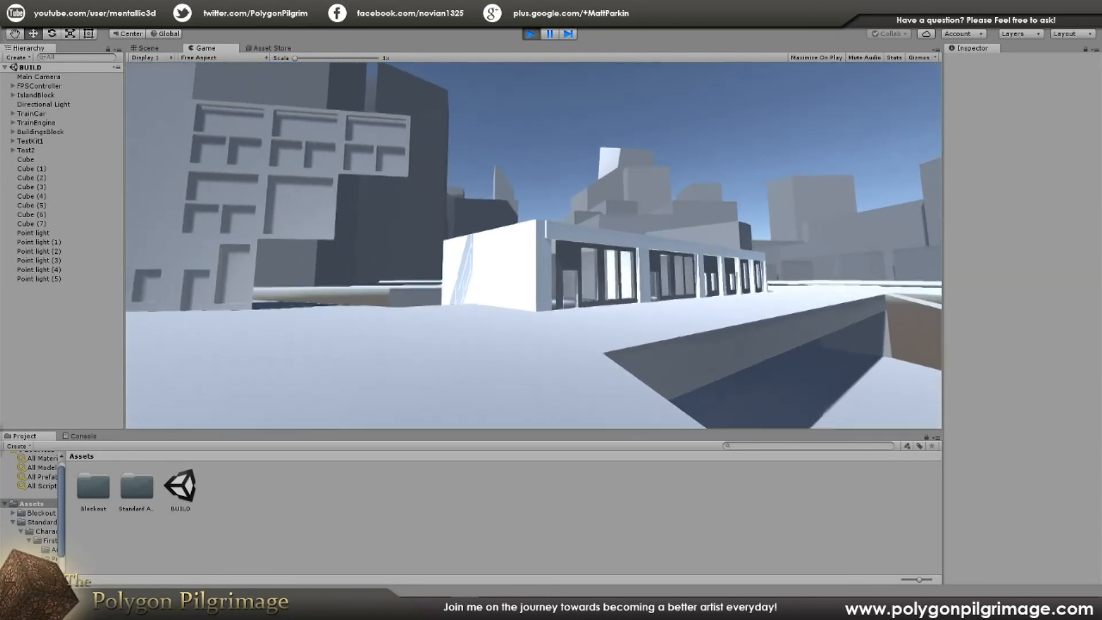
key("s")
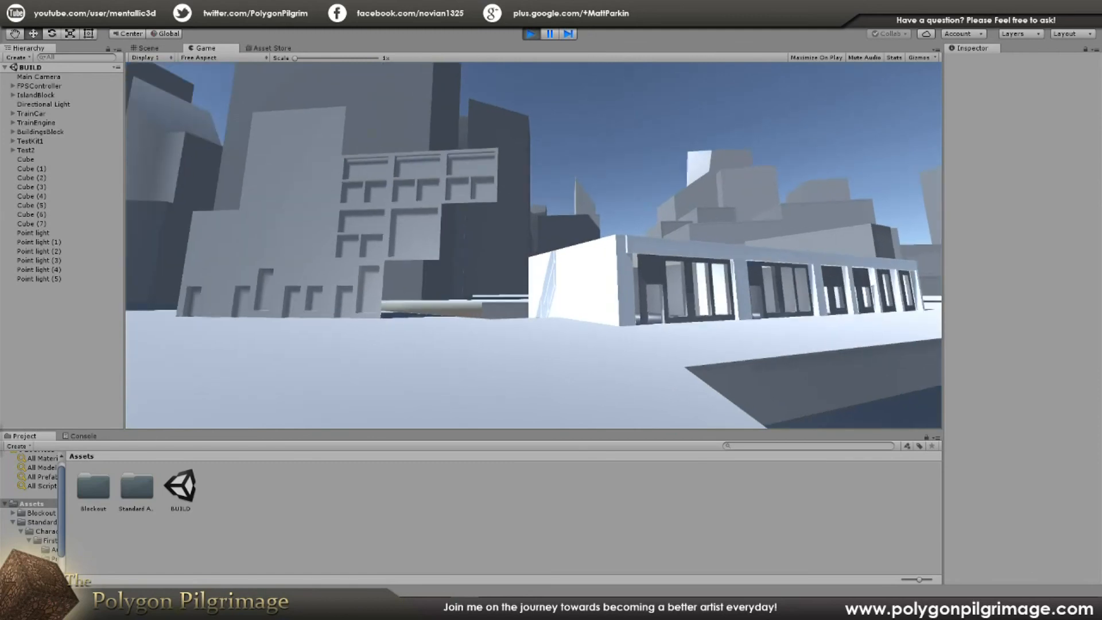
Step: Stop the play test and return to editing the scene
key("Escape")
left_click(531, 34)
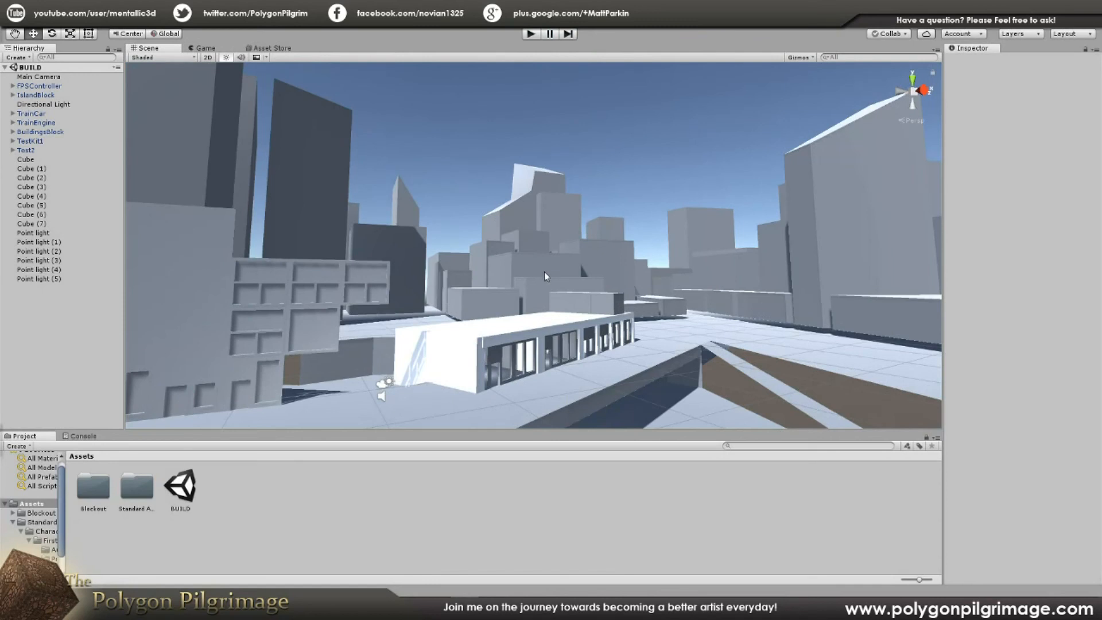